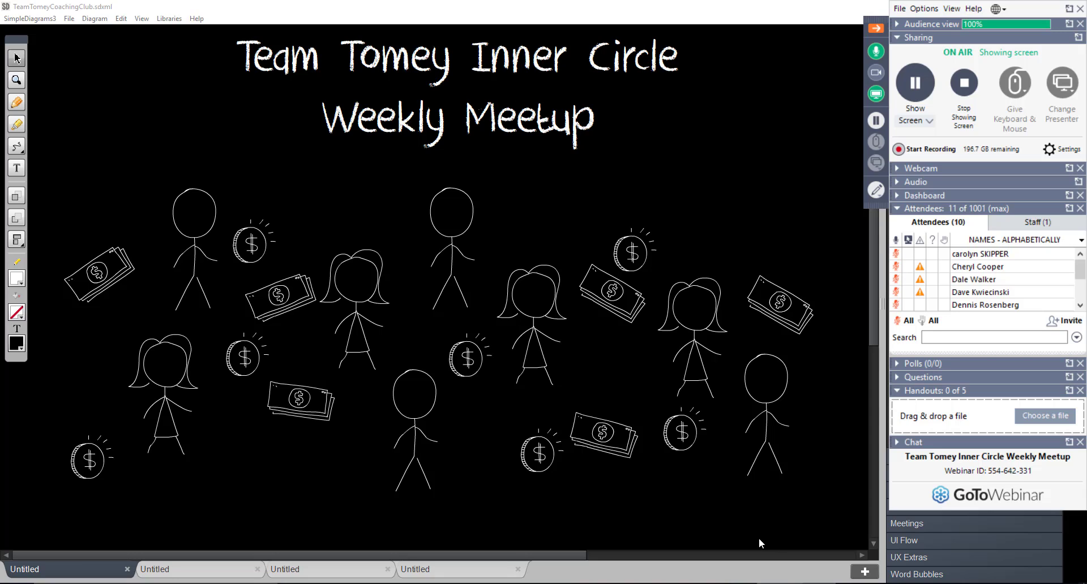
pyautogui.click(170, 569)
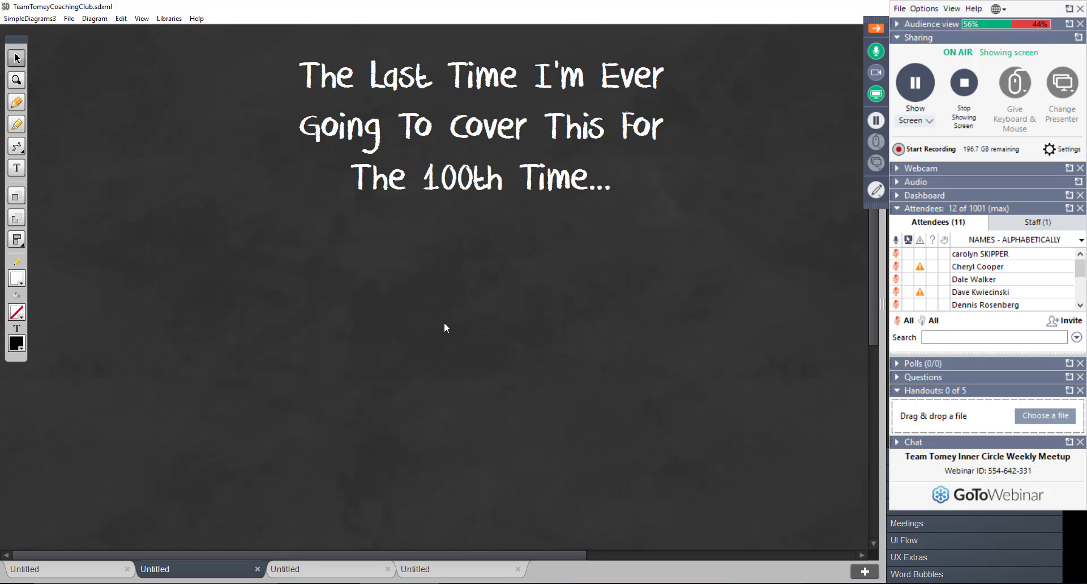
# Load imwithliz.com/sp/ in a new Chrome tab, trimming the login path to reach the Ultimate List page.
pyautogui.hotkey('alt', 'Tab')
pyautogui.click(164, 11)
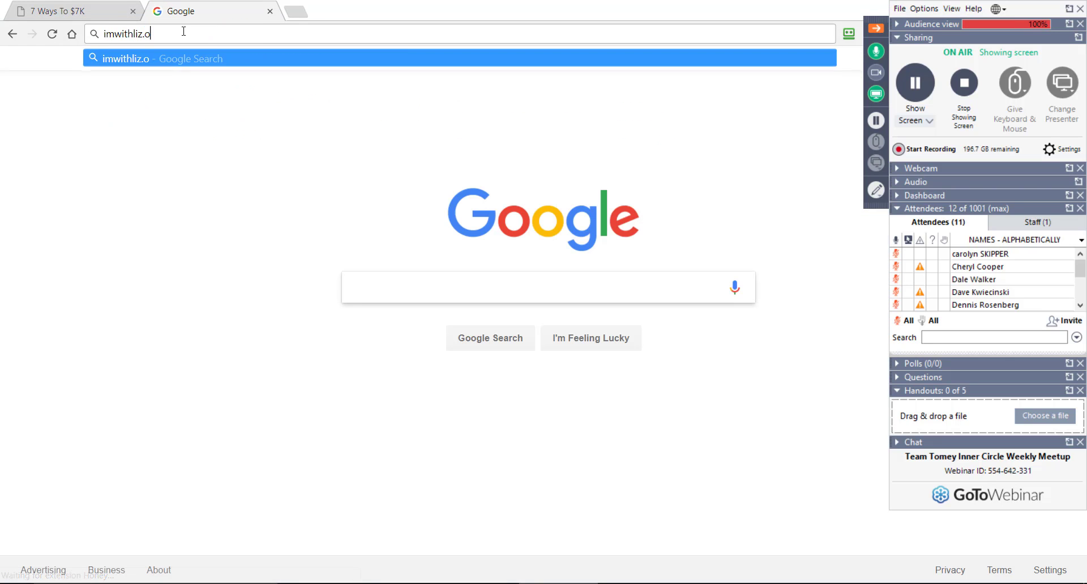
pyautogui.write('/sp/wp-login.php?redirect_to=http%3A%2F%2Fimwithliz.com%2Fsp%2Fwp-admin%2F&reauth=1')
pyautogui.press('Return')
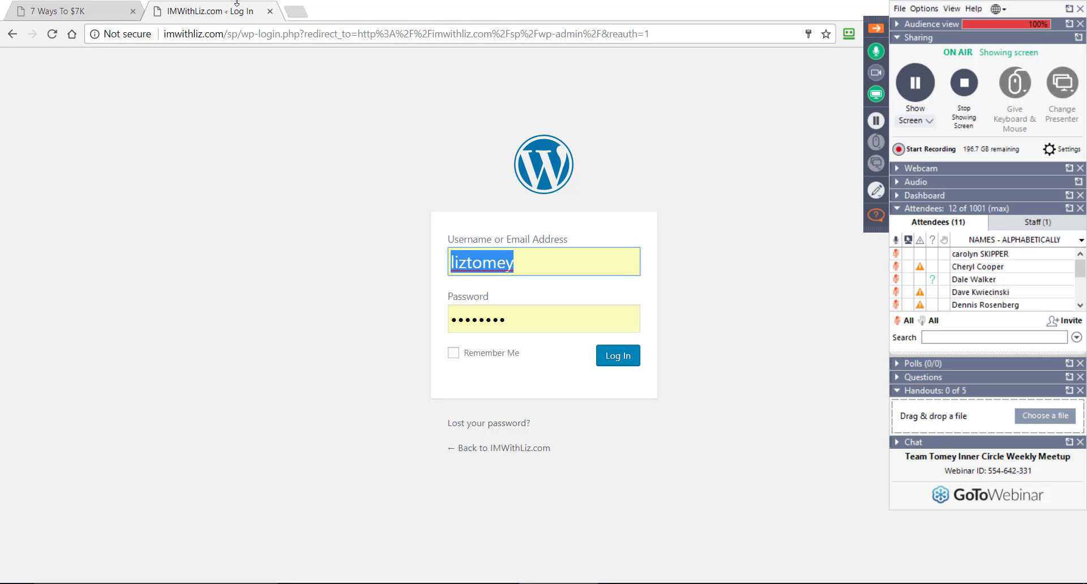
pyautogui.moveTo(237, 33); pyautogui.dragTo(656, 34)
pyautogui.press('BackSpace')
pyautogui.press('Return')
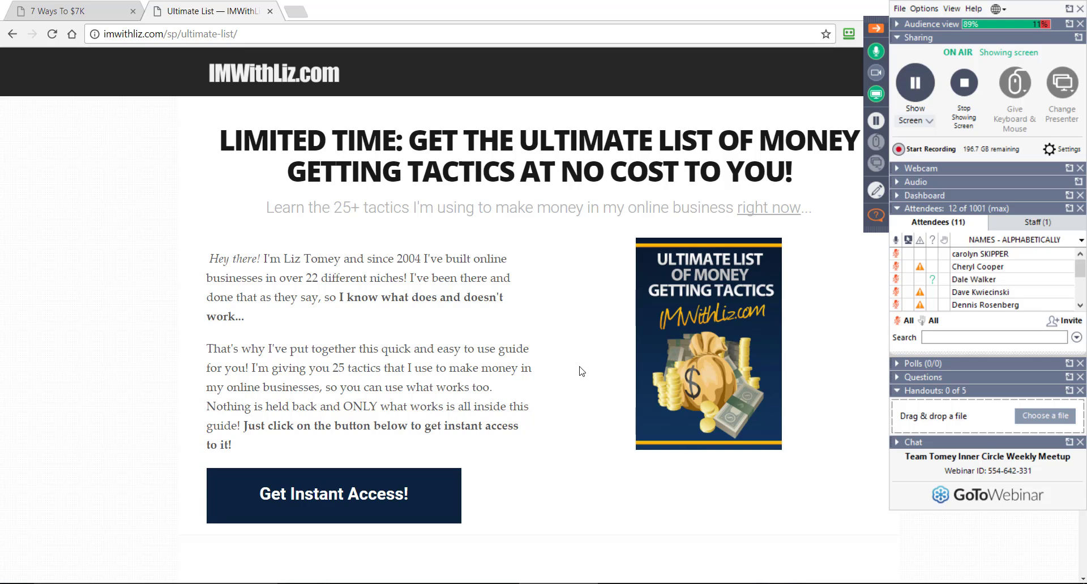
# Collapse the GoToWebinar control panel and scroll through the Ultimate List opt-in page.
pyautogui.click(876, 29)
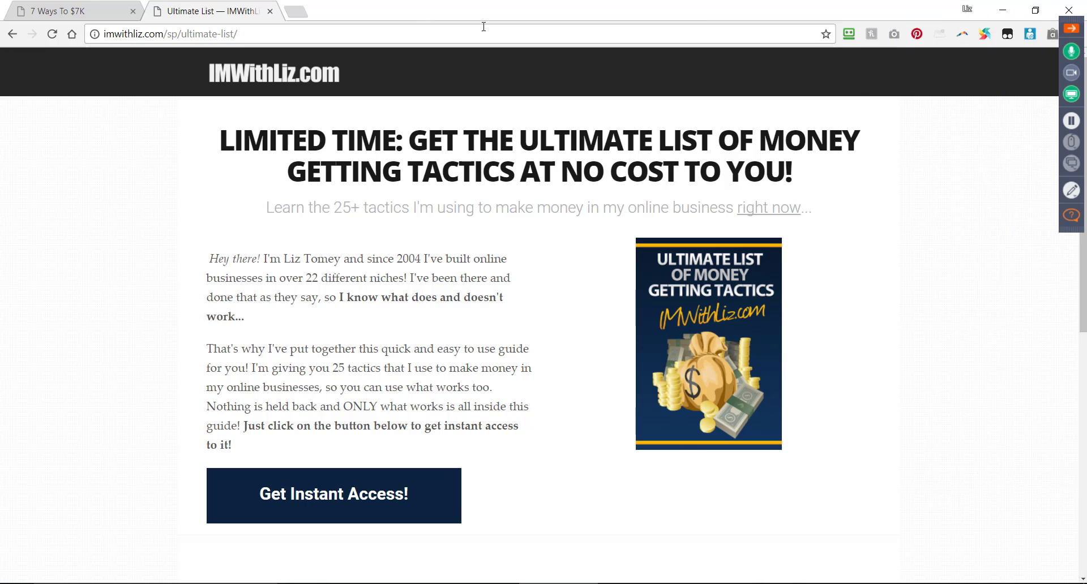
pyautogui.scroll(-1, 873, 335)
pyautogui.scroll(-6, 872, 335)
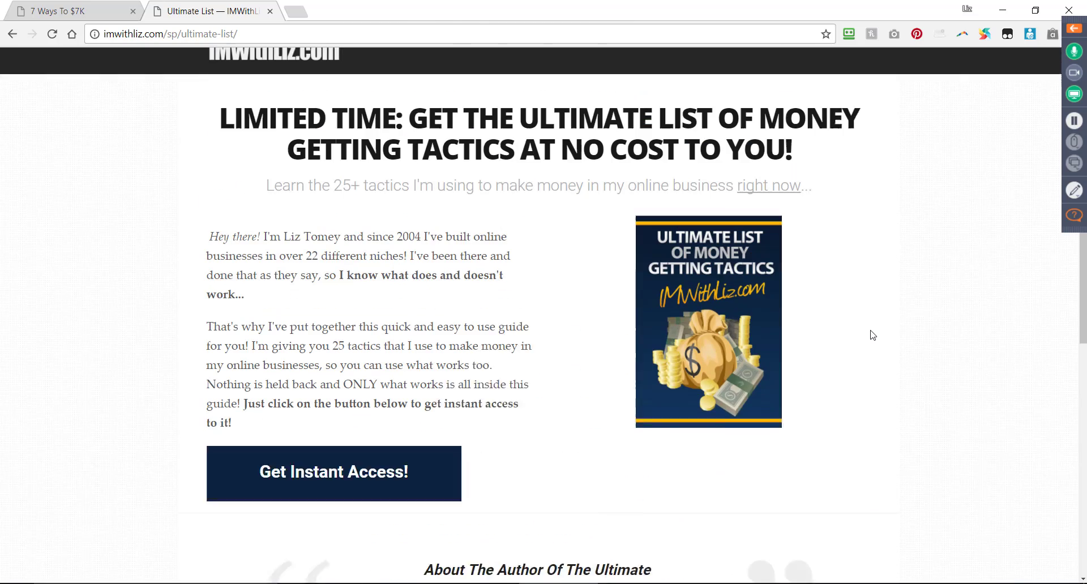
pyautogui.scroll(7, 869, 335)
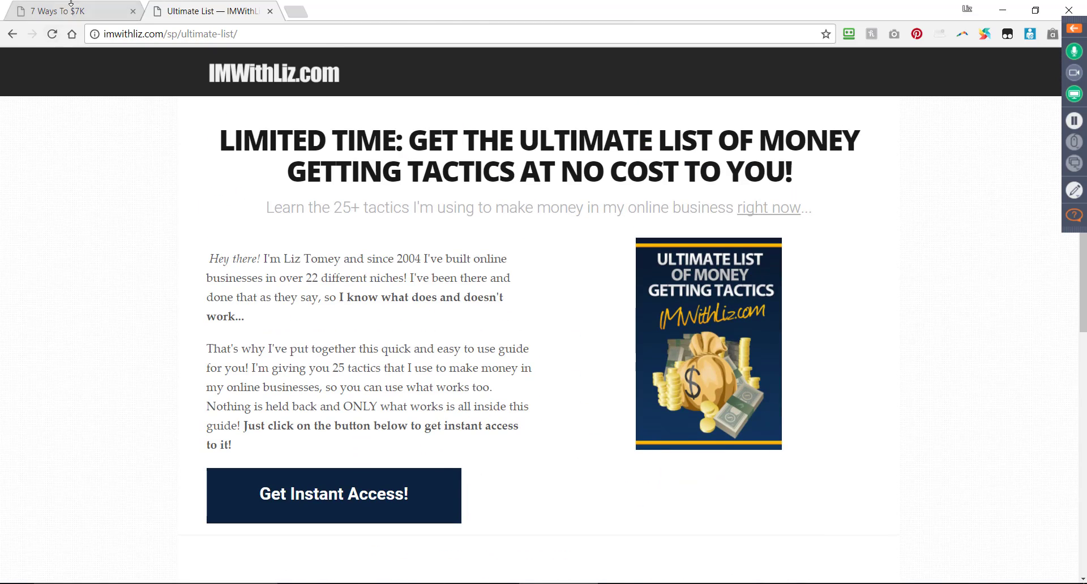
# Switch to the '7 Ways To $7K' tab with its 16 page blueprint opt-in form.
pyautogui.click(71, 11)
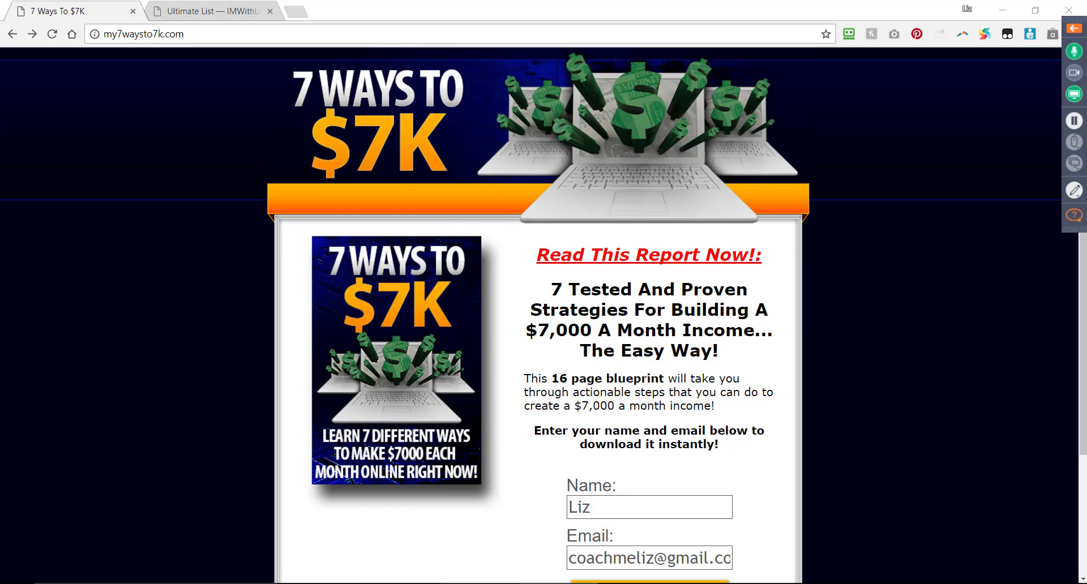
# Bring up the WebinarTopics document and select the question paragraph about setting up other products.
pyautogui.click(479, 583)
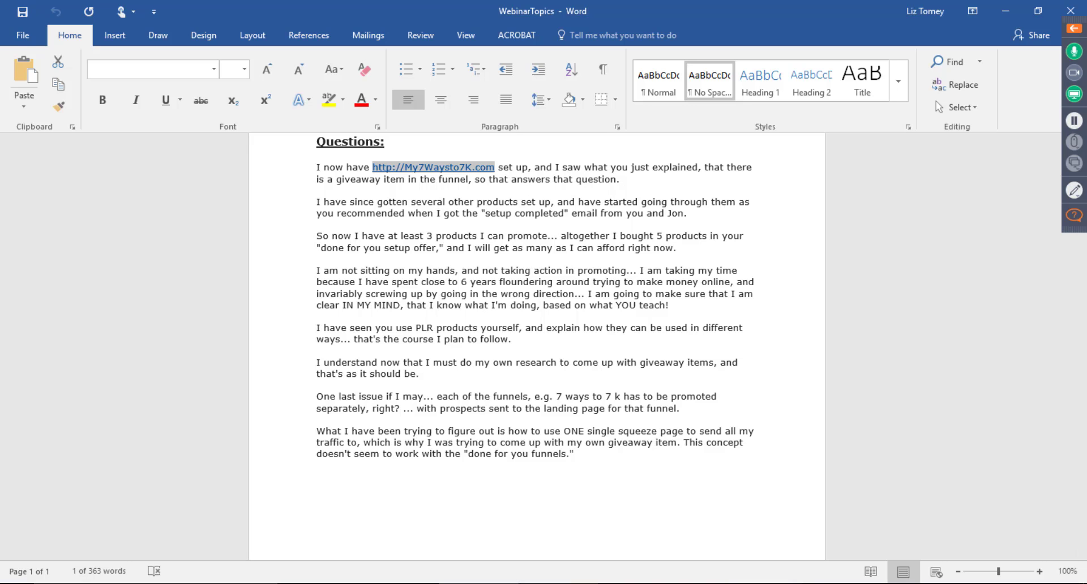
pyautogui.hotkey('alt', 'Tab')
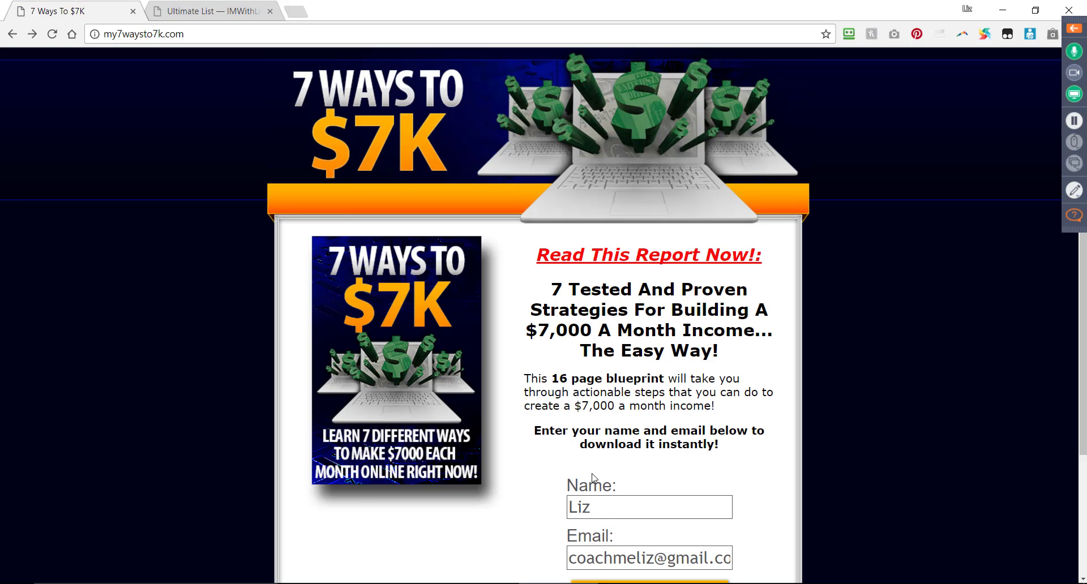
pyautogui.hotkey('alt', 'Tab')
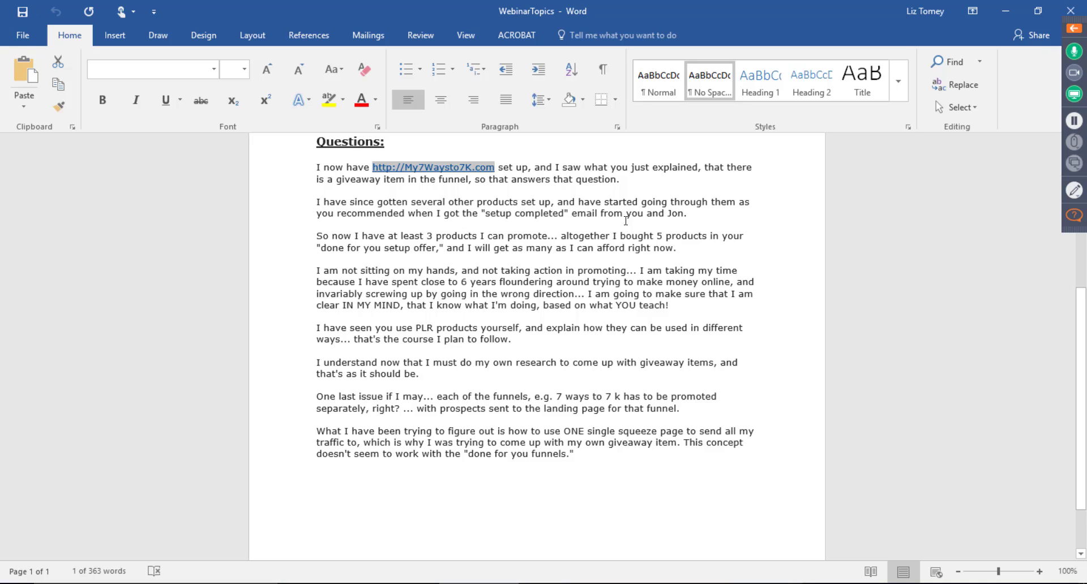
pyautogui.moveTo(688, 213); pyautogui.dragTo(252, 164)
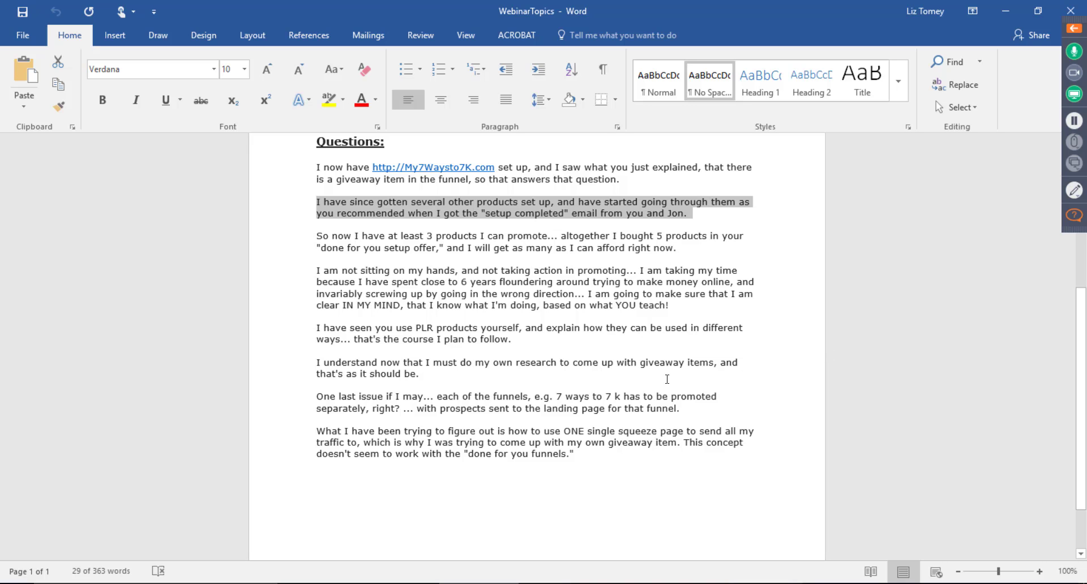
# Go to the funnel-icons page in SimpleDiagrams3 and delete the top-left laptop illustration.
pyautogui.click(399, 582)
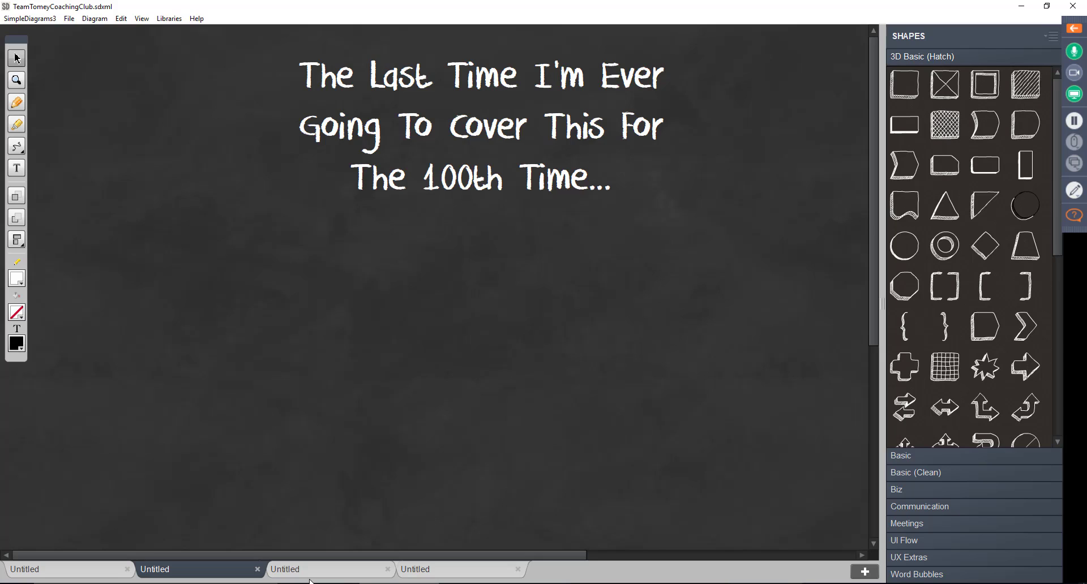
pyautogui.click(341, 565)
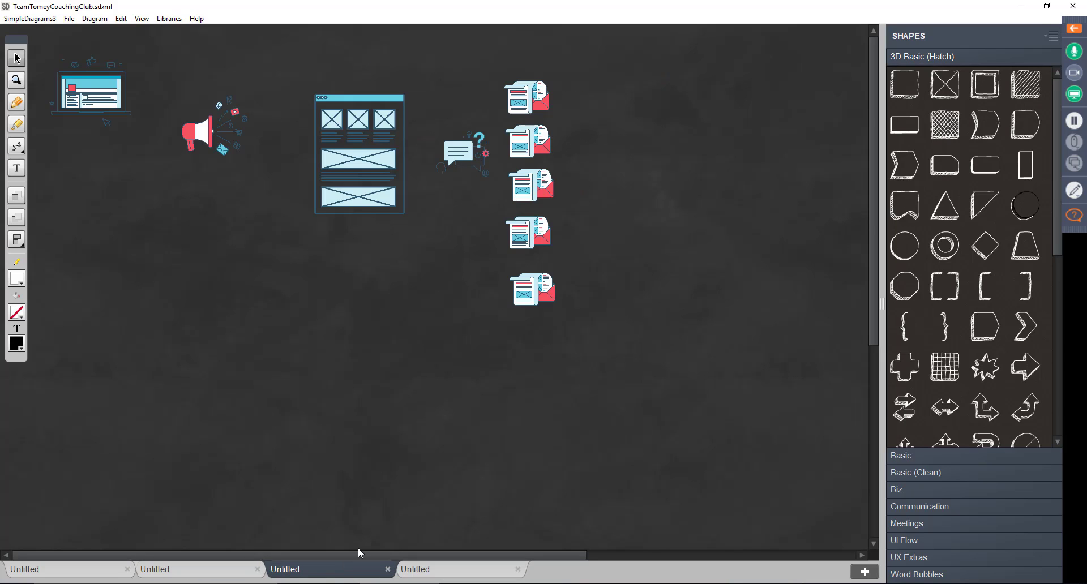
pyautogui.click(110, 107)
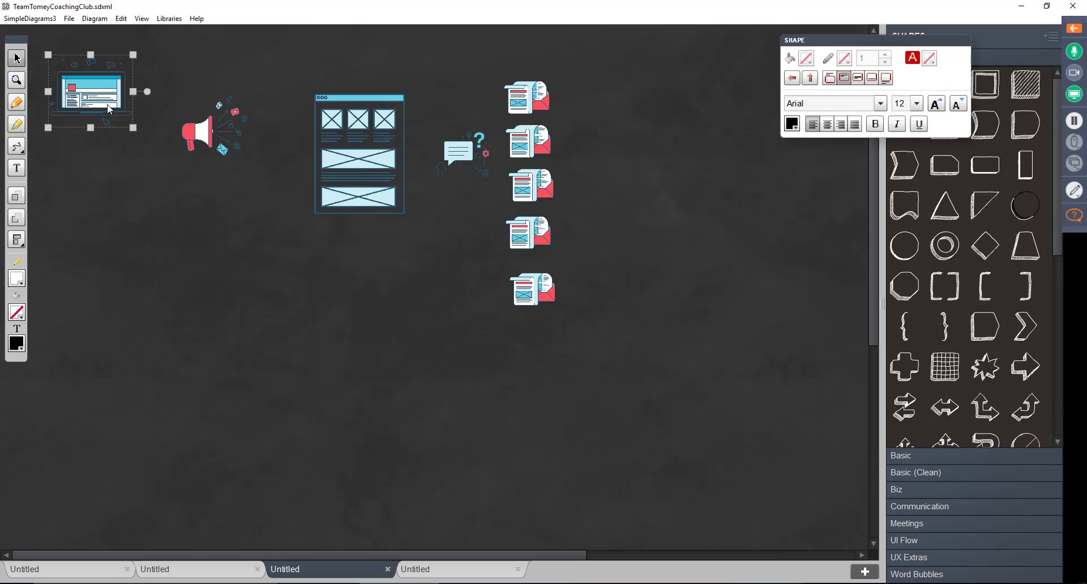
pyautogui.press('Delete')
# Check the wireframe and chat bubble icons, then pick the Pencil tool for freehand drawing.
pyautogui.click(368, 169)
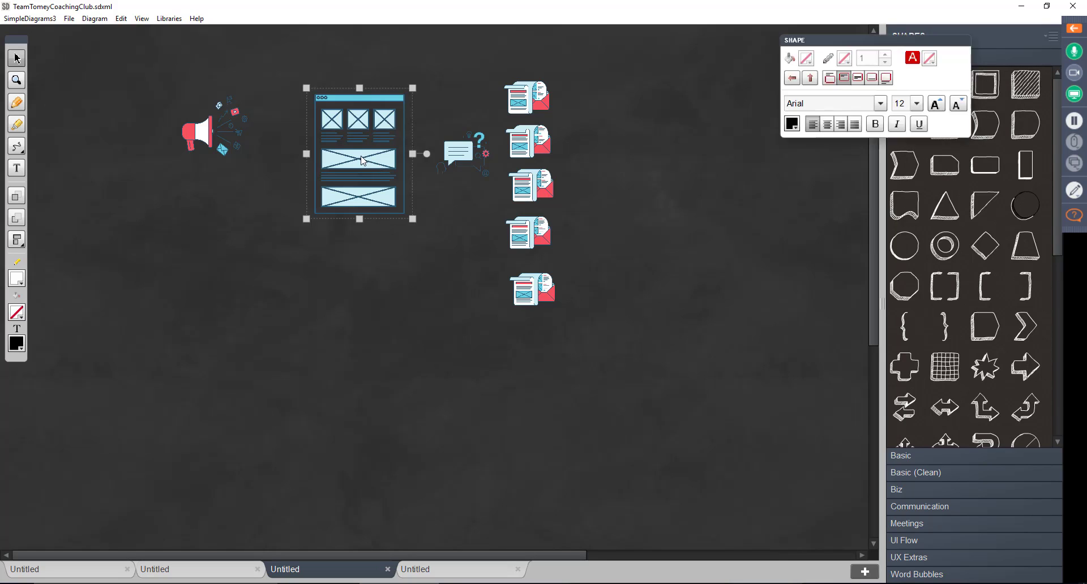
pyautogui.click(481, 159)
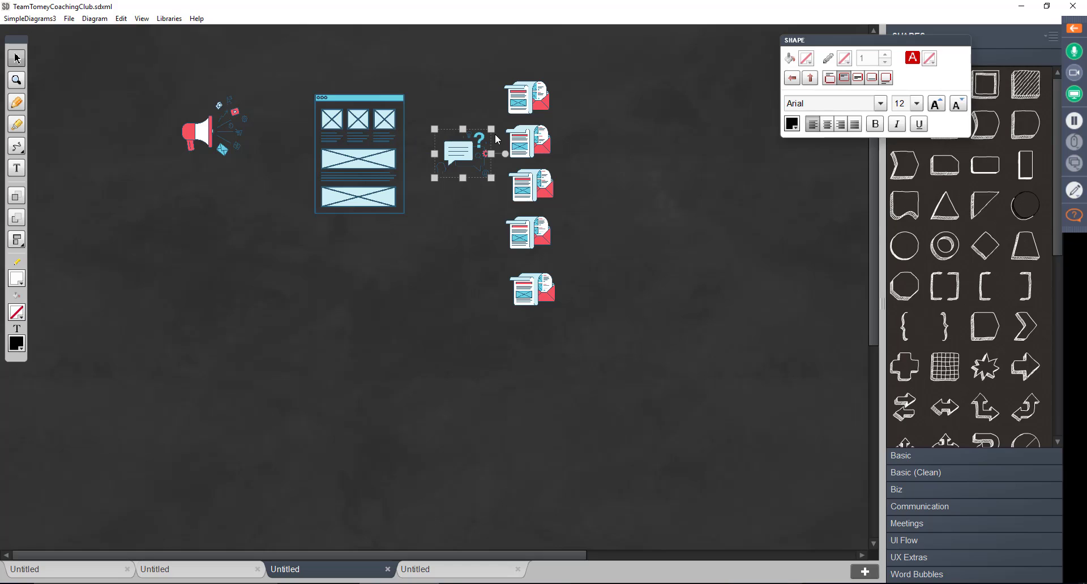
pyautogui.click(708, 193)
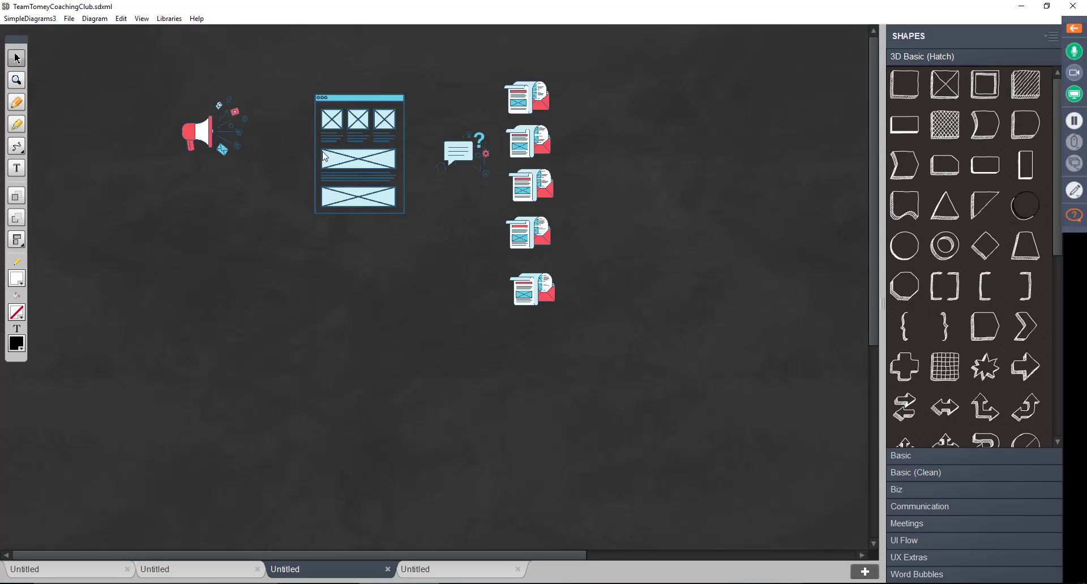
pyautogui.click(17, 102)
# Sketch four product folders down the right side of the canvas.
pyautogui.moveTo(608, 70)
pyautogui.mouseDown()
pyautogui.moveTo(599, 125)
pyautogui.moveTo(702, 132)
pyautogui.moveTo(712, 66)
pyautogui.moveTo(612, 67)
pyautogui.moveTo(691, 44)
pyautogui.moveTo(681, 67)
pyautogui.mouseUp()
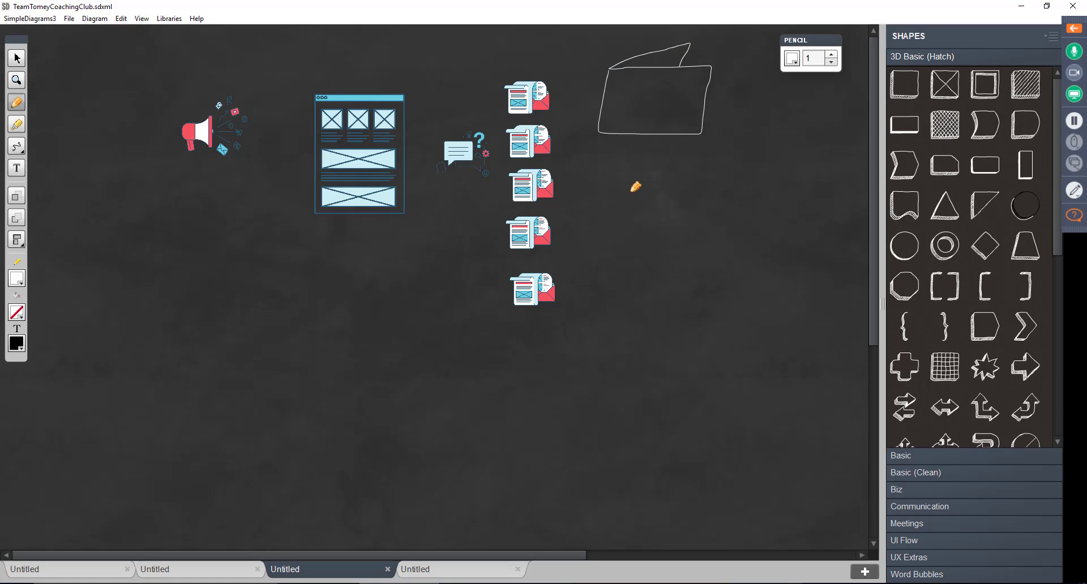
pyautogui.moveTo(627, 184); pyautogui.dragTo(620, 255)
pyautogui.moveTo(627, 185)
pyautogui.mouseDown()
pyautogui.moveTo(722, 185)
pyautogui.moveTo(702, 247)
pyautogui.moveTo(599, 250)
pyautogui.mouseUp()
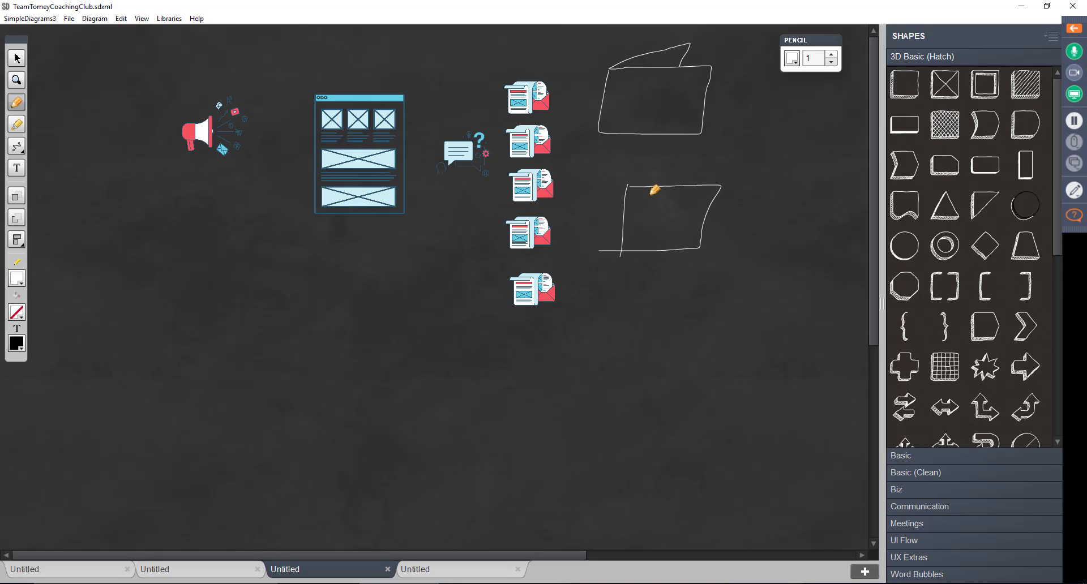
pyautogui.moveTo(627, 185)
pyautogui.mouseDown()
pyautogui.moveTo(706, 173)
pyautogui.moveTo(703, 184)
pyautogui.mouseUp()
pyautogui.moveTo(624, 306)
pyautogui.mouseDown()
pyautogui.moveTo(621, 322)
pyautogui.moveTo(693, 393)
pyautogui.moveTo(733, 324)
pyautogui.moveTo(616, 306)
pyautogui.moveTo(715, 283)
pyautogui.moveTo(712, 306)
pyautogui.mouseUp()
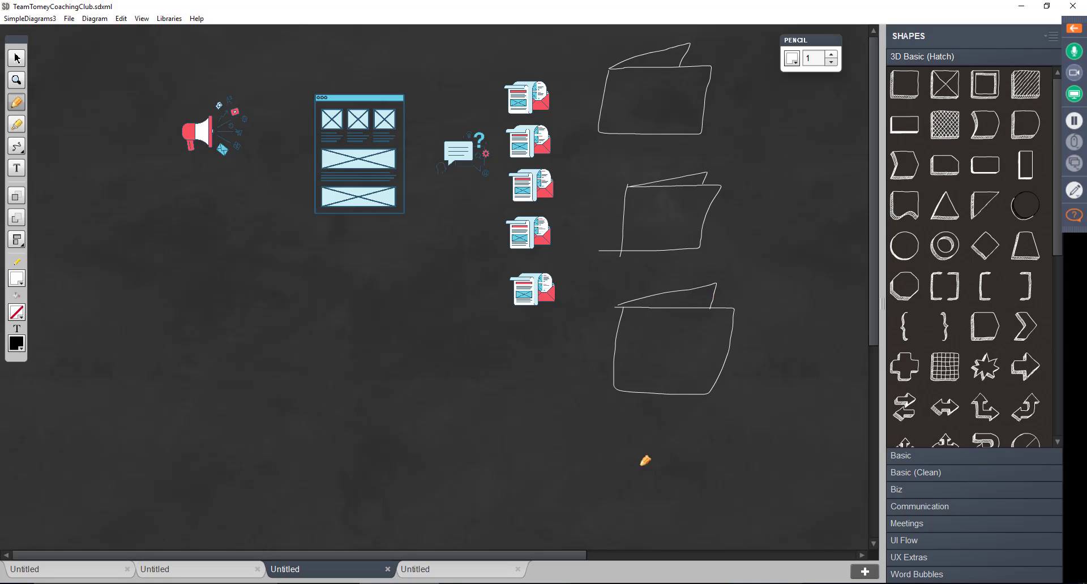
pyautogui.moveTo(626, 437)
pyautogui.mouseDown()
pyautogui.moveTo(642, 510)
pyautogui.moveTo(748, 479)
pyautogui.moveTo(755, 437)
pyautogui.moveTo(637, 440)
pyautogui.moveTo(738, 425)
pyautogui.moveTo(734, 439)
pyautogui.mouseUp()
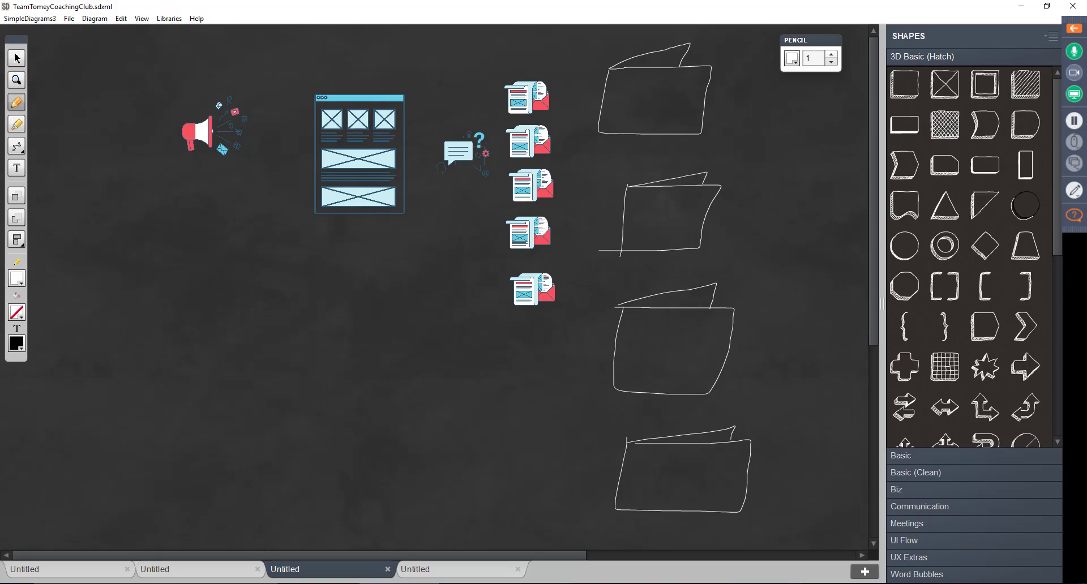
# Link four envelope icons to the folders and loop around the wireframe and chat icon.
pyautogui.moveTo(554, 147); pyautogui.dragTo(568, 141)
pyautogui.moveTo(550, 149); pyautogui.dragTo(640, 110)
pyautogui.moveTo(551, 188); pyautogui.dragTo(655, 216)
pyautogui.moveTo(550, 237); pyautogui.dragTo(681, 354)
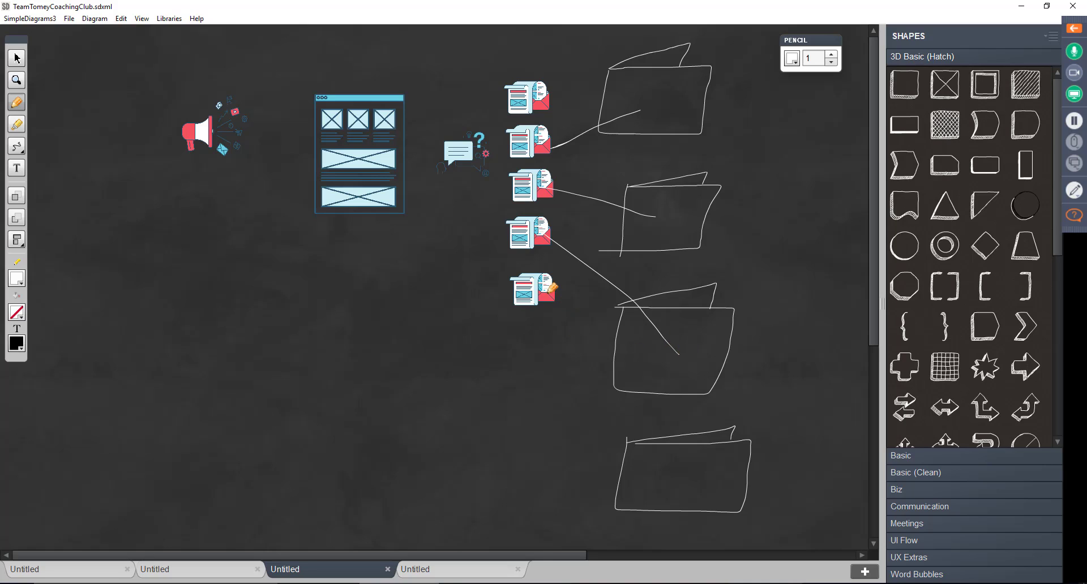
pyautogui.moveTo(548, 300); pyautogui.dragTo(653, 484)
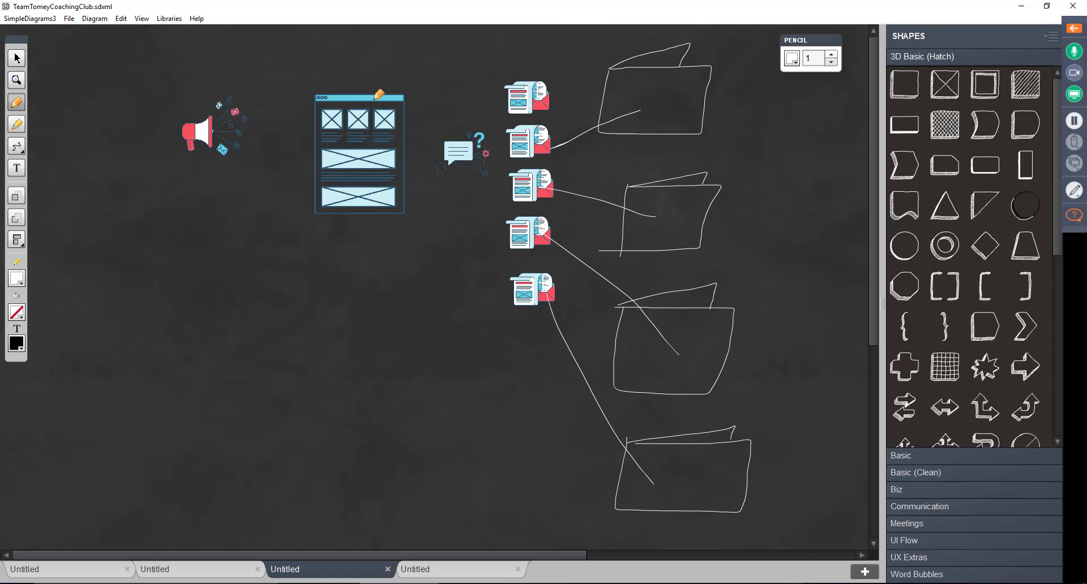
pyautogui.moveTo(385, 68)
pyautogui.mouseDown()
pyautogui.moveTo(301, 61)
pyautogui.moveTo(335, 230)
pyautogui.moveTo(419, 83)
pyautogui.mouseUp()
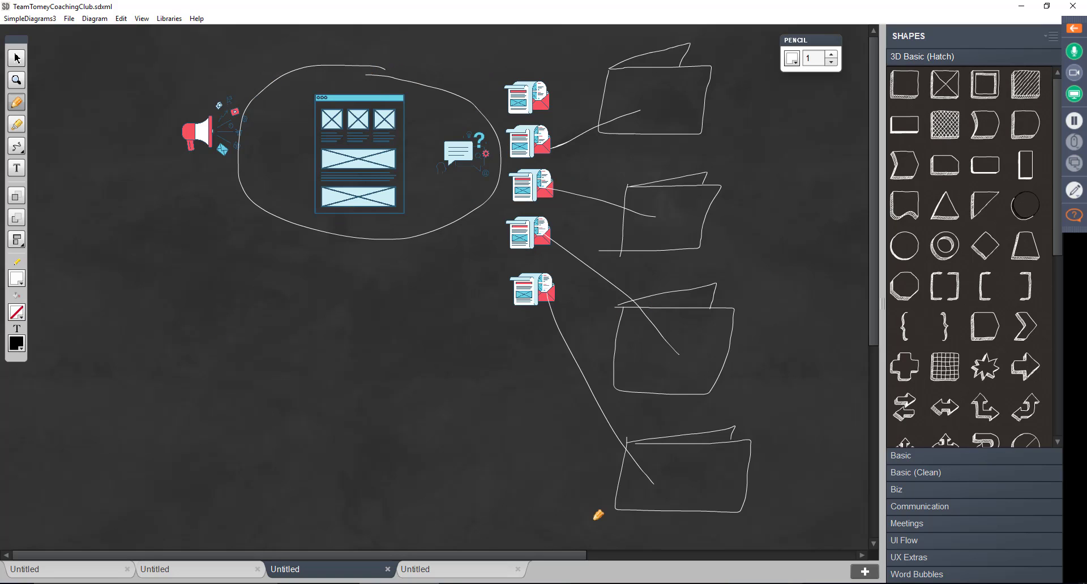
# Switch to the WebinarTopics document showing the single-squeeze-page funnel question.
pyautogui.click(479, 583)
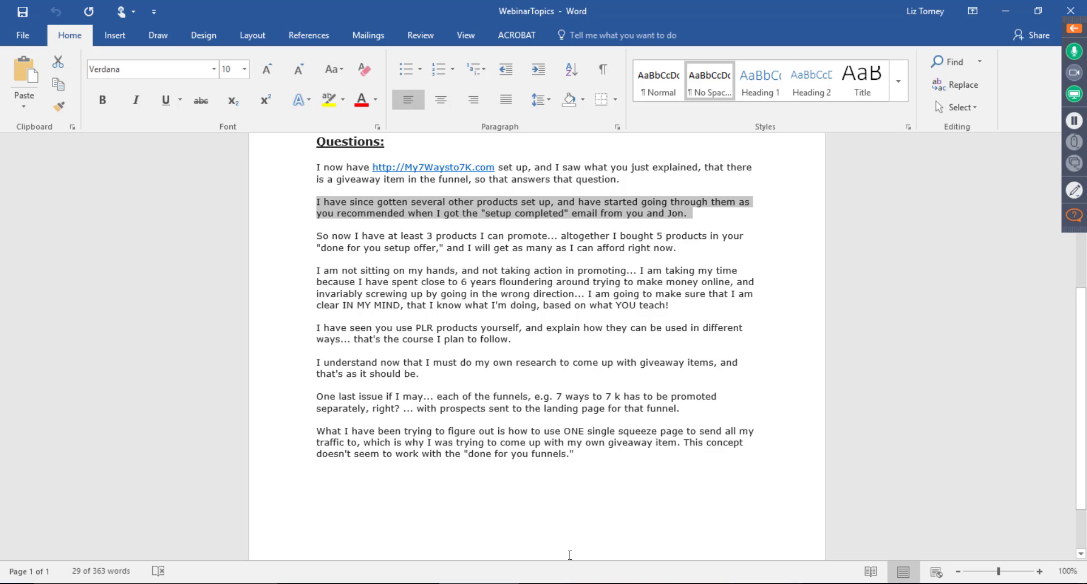
# Glance at the 7 Ways To $7K page, then pencil a line from the megaphone to the speech bubble.
pyautogui.hotkey('alt', 'Tab')
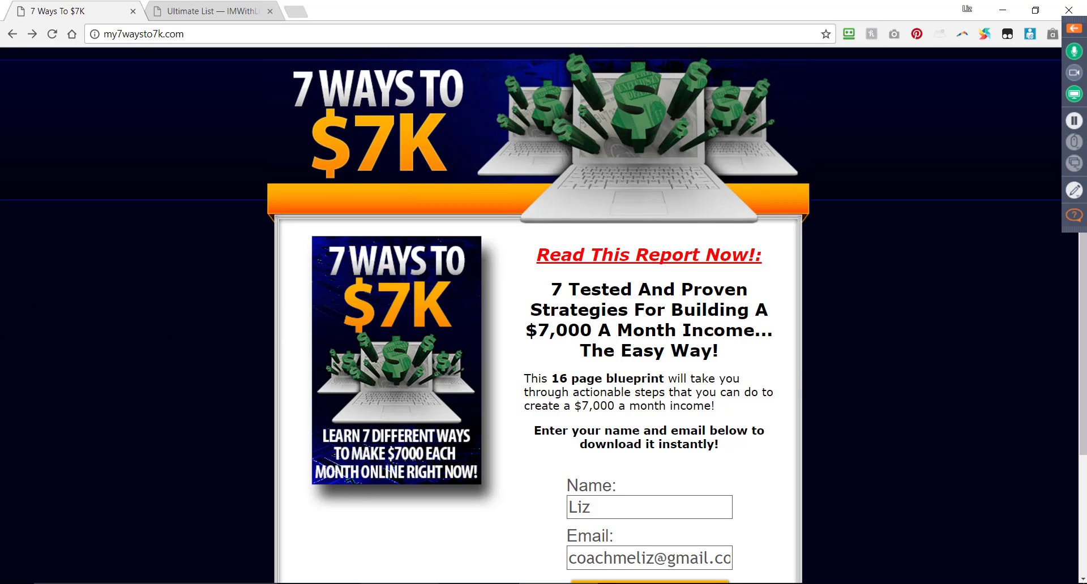
pyautogui.hotkey('alt', 'Tab')
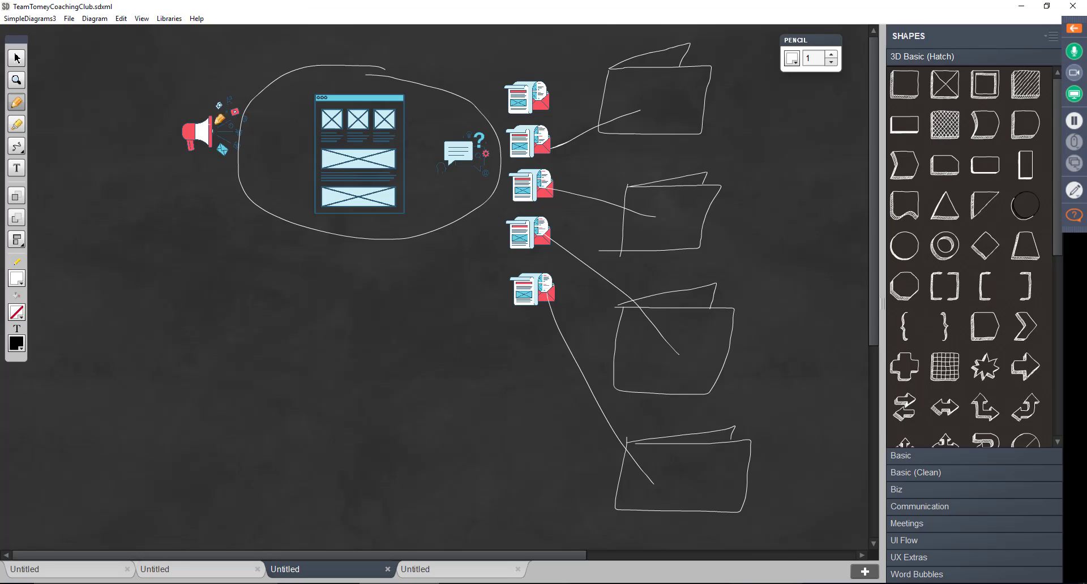
pyautogui.moveTo(216, 124); pyautogui.dragTo(480, 142)
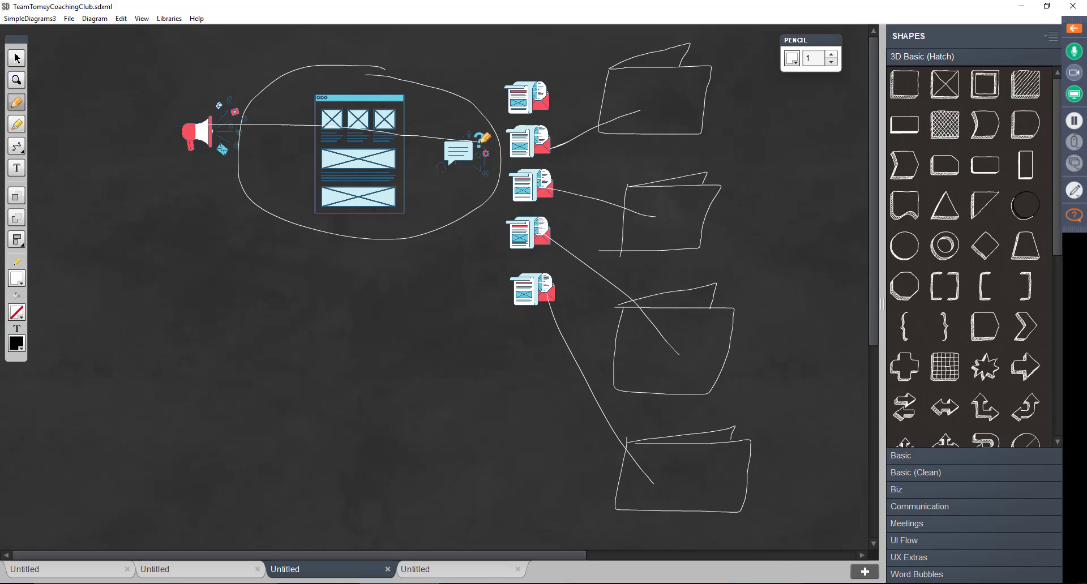
# Flip to the 7 Ways To $7K page, then return to the SimpleDiagrams3 window via the taskbar.
pyautogui.hotkey('alt', 'Tab')
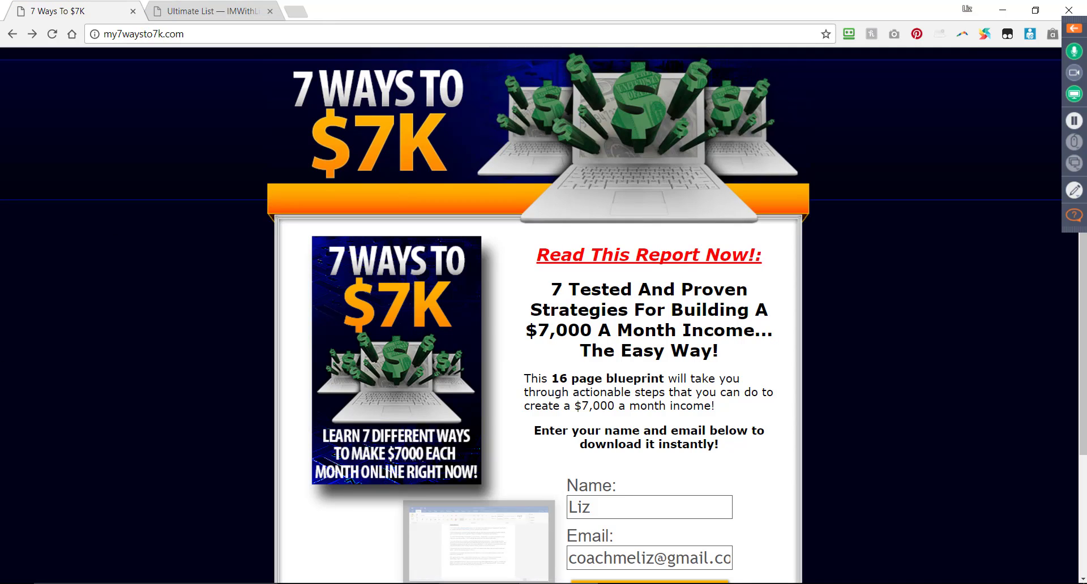
pyautogui.moveTo(402, 583)
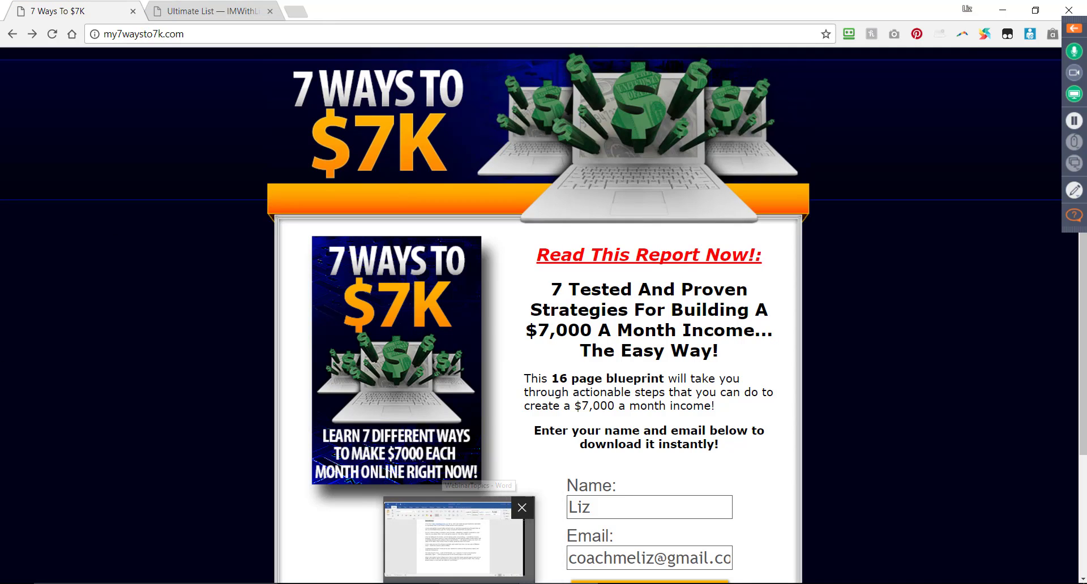
pyautogui.click(531, 541)
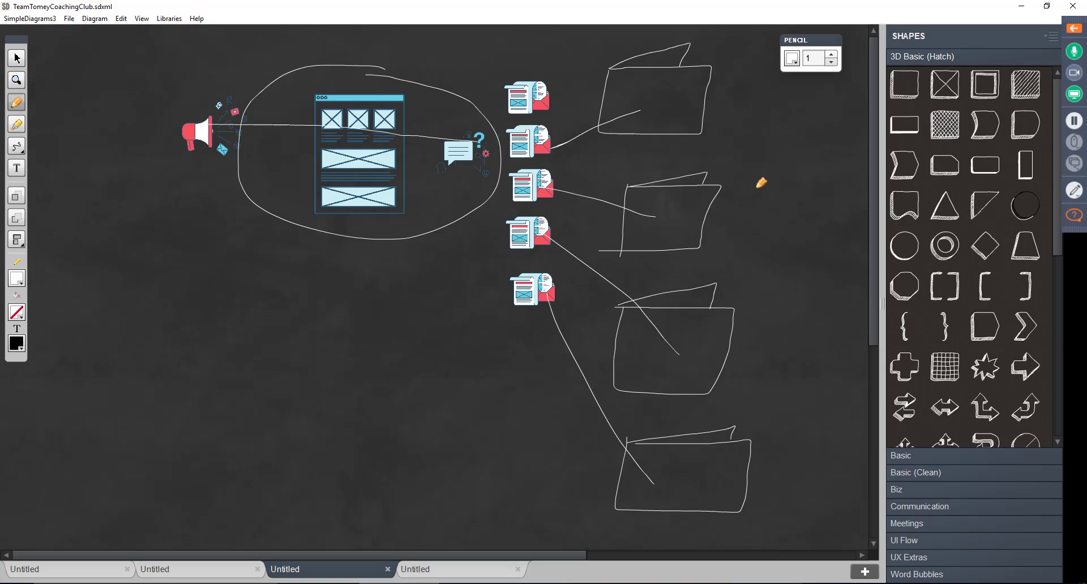
# Deselect the megaphone line and open the GoToWebinar list of three attendee questions.
pyautogui.click(17, 57)
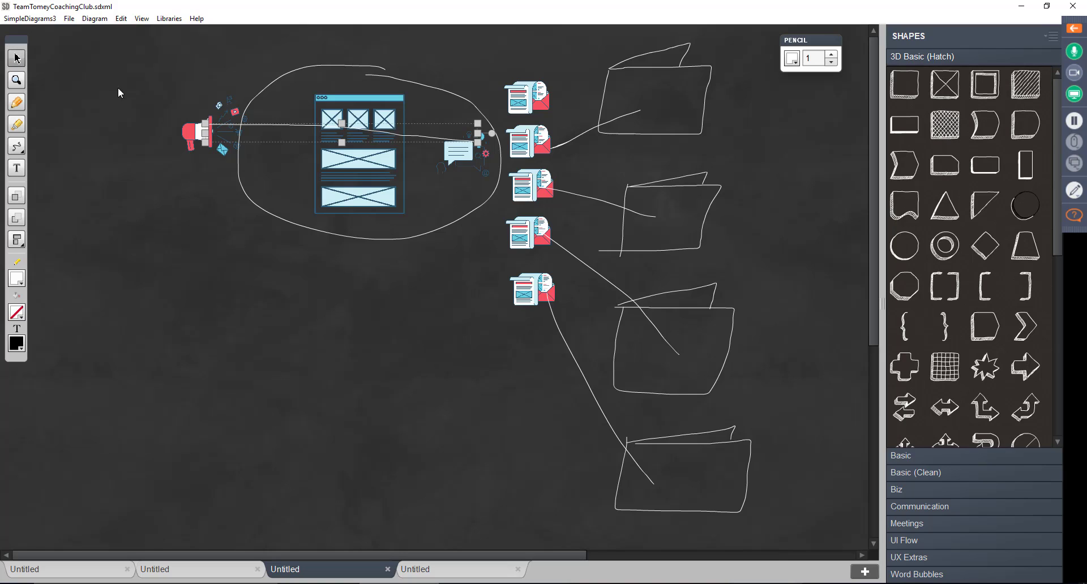
pyautogui.click(181, 289)
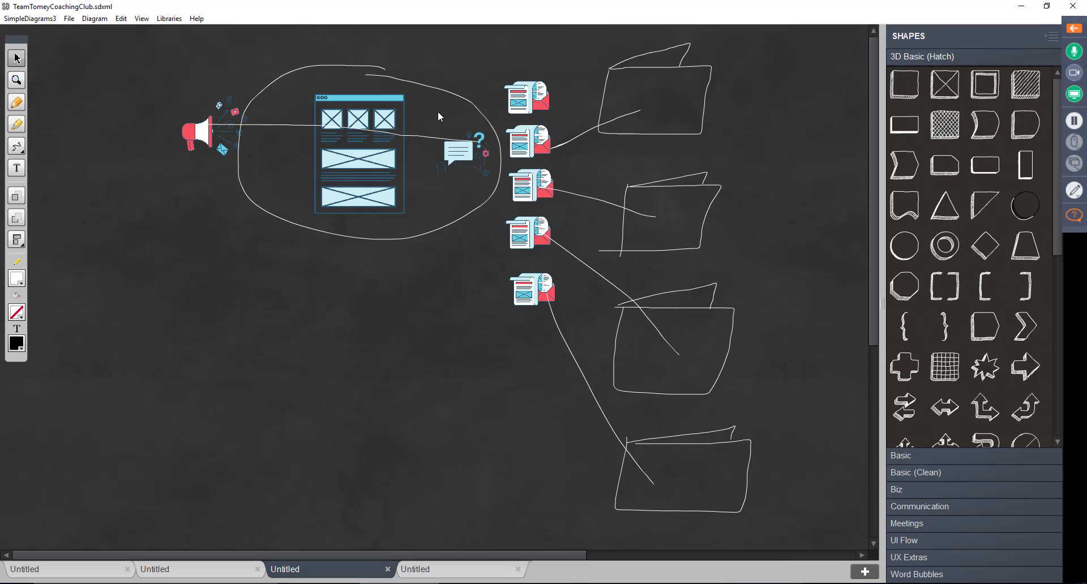
pyautogui.click(1074, 215)
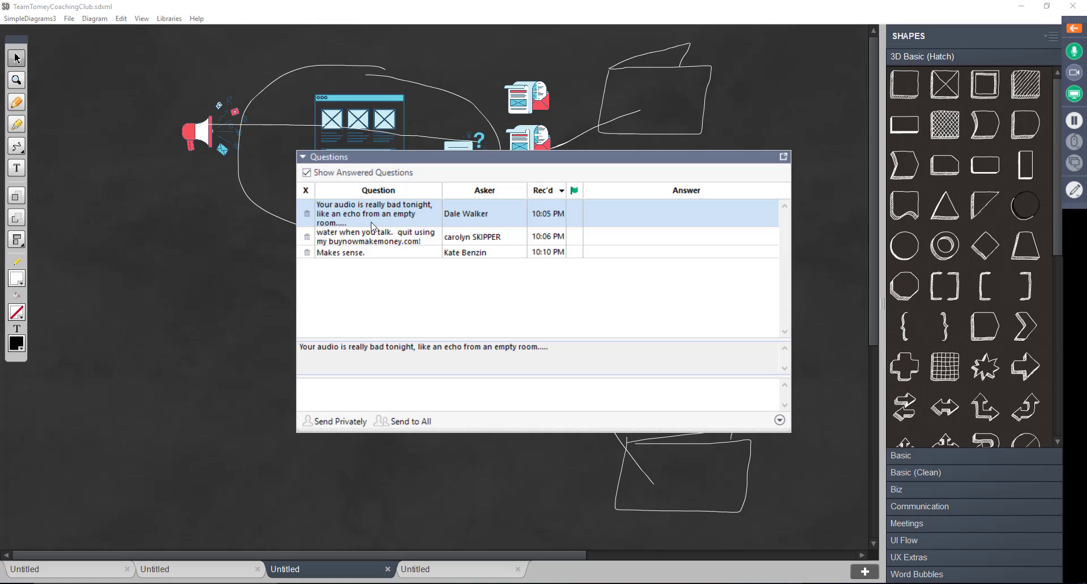
# Delete the echo, 'I get it!', 'Makes sense.', affiliate-gift and other 'makes sense' questions, then close the panel.
pyautogui.click(307, 214)
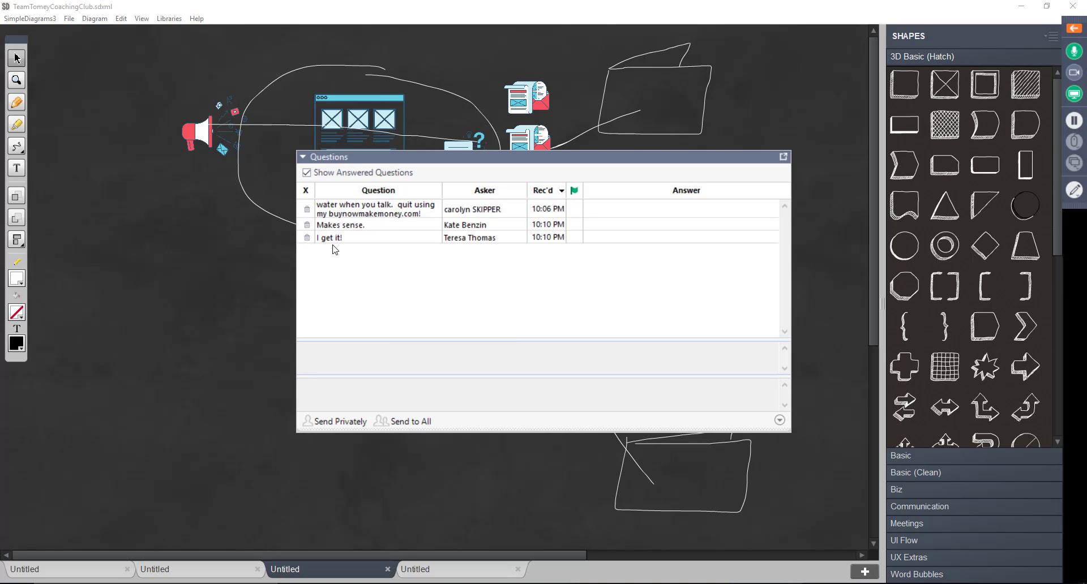
pyautogui.click(343, 240)
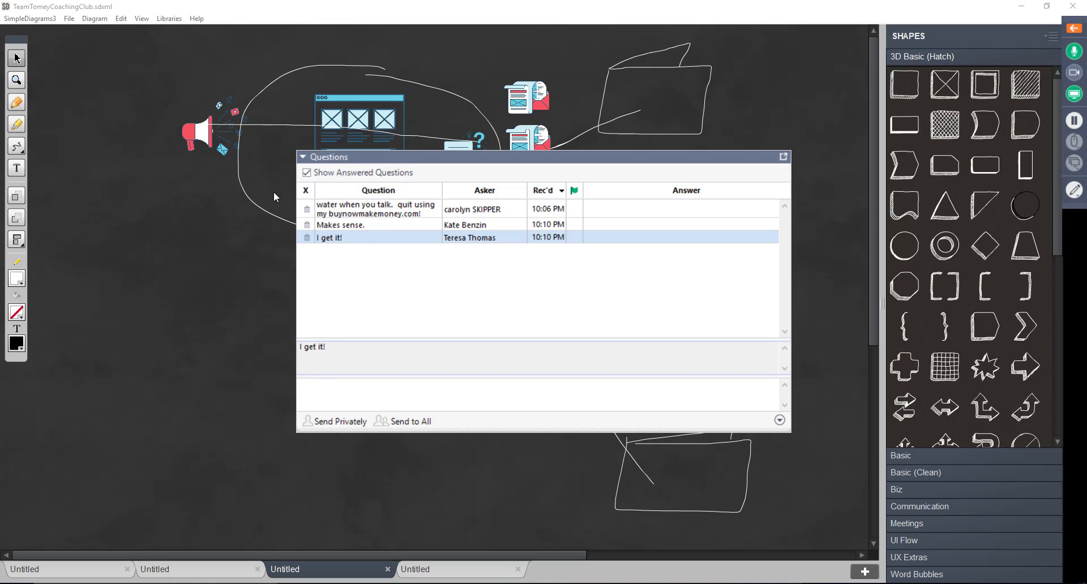
pyautogui.click(307, 238)
pyautogui.click(307, 225)
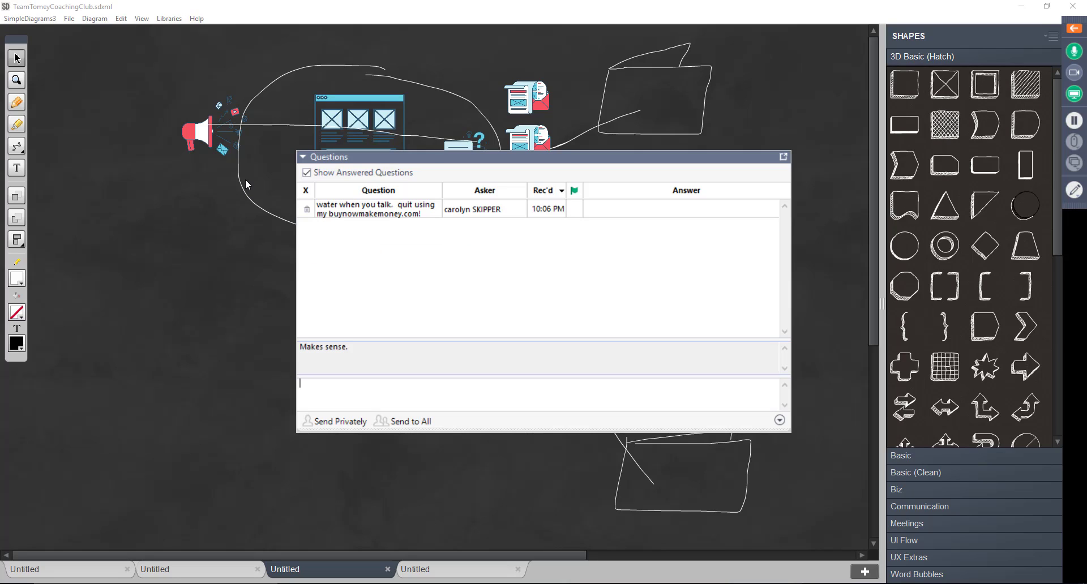
pyautogui.click(307, 210)
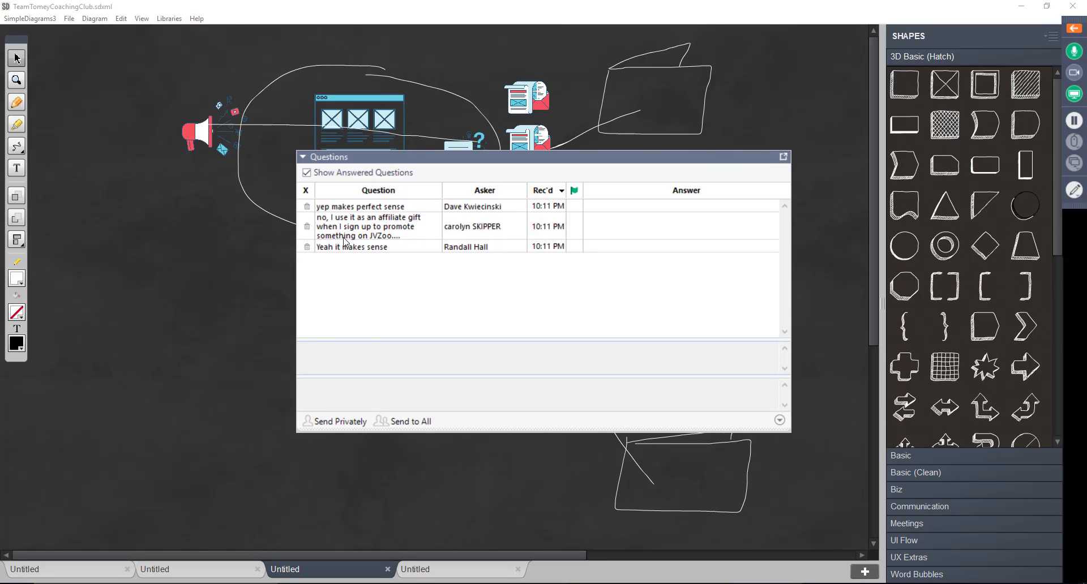
pyautogui.click(336, 234)
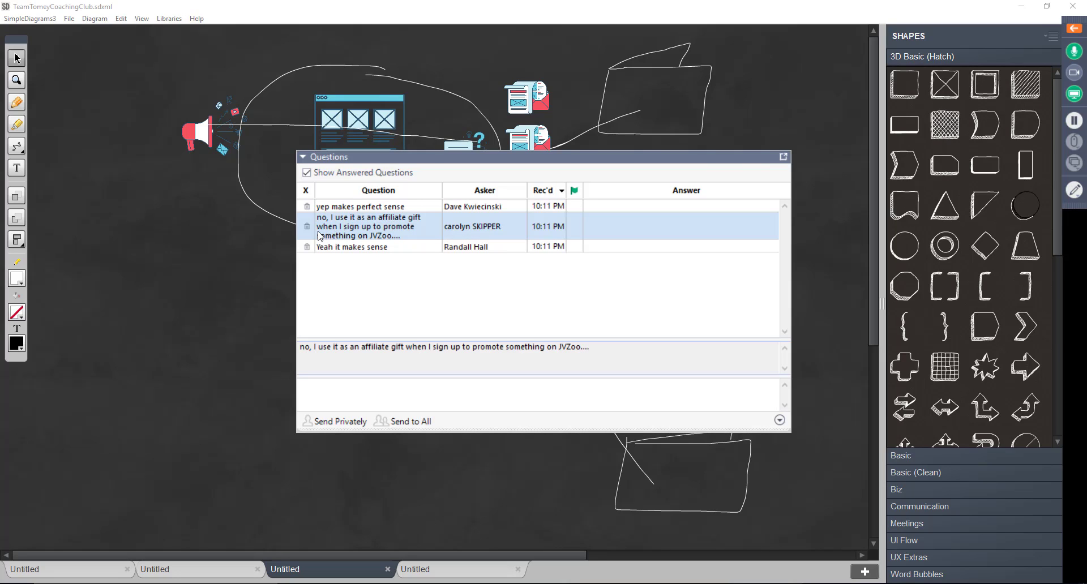
pyautogui.click(307, 227)
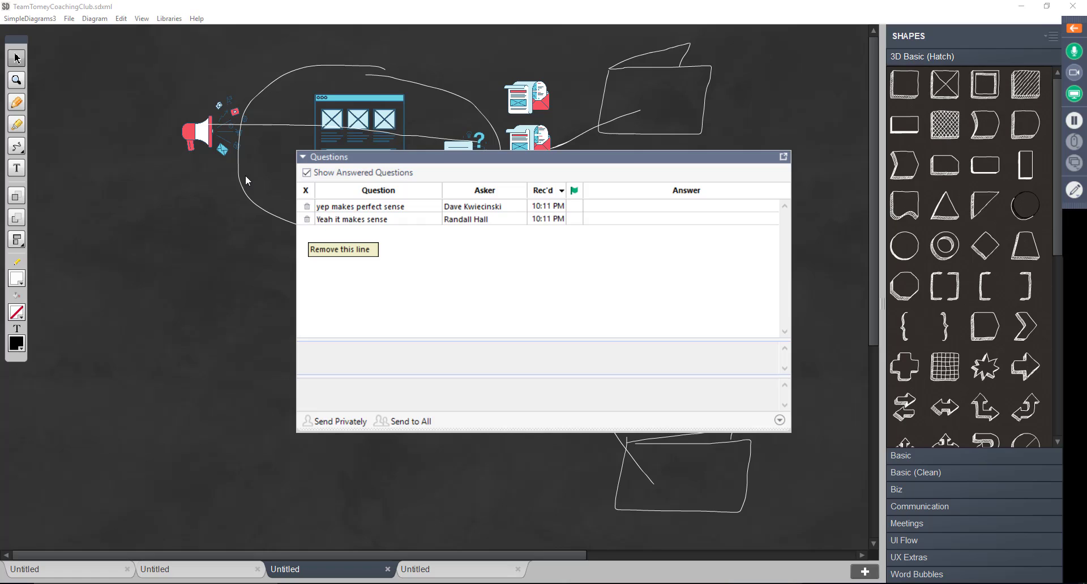
pyautogui.click(308, 222)
pyautogui.click(307, 208)
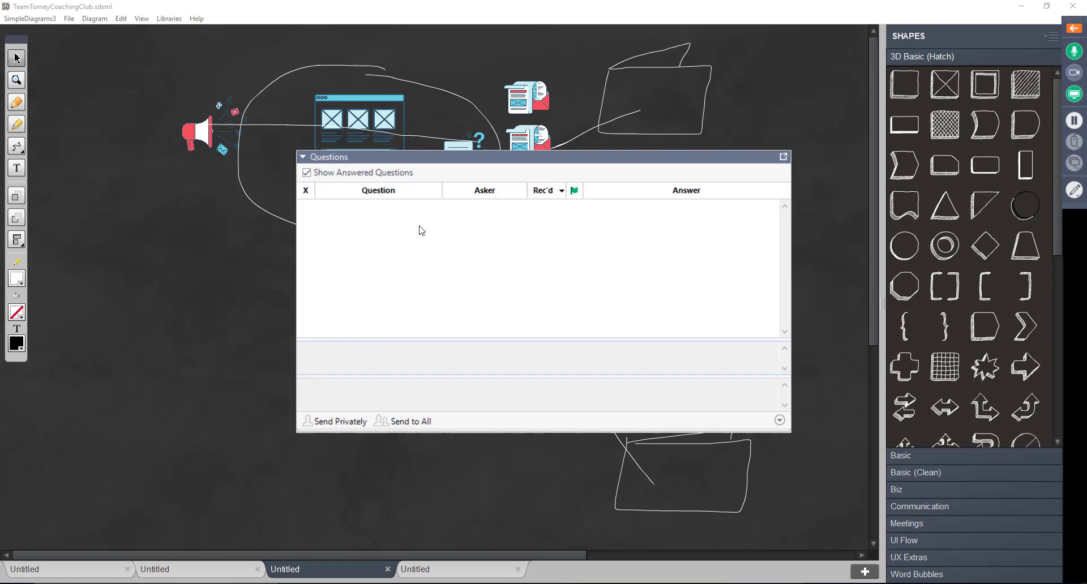
pyautogui.click(783, 157)
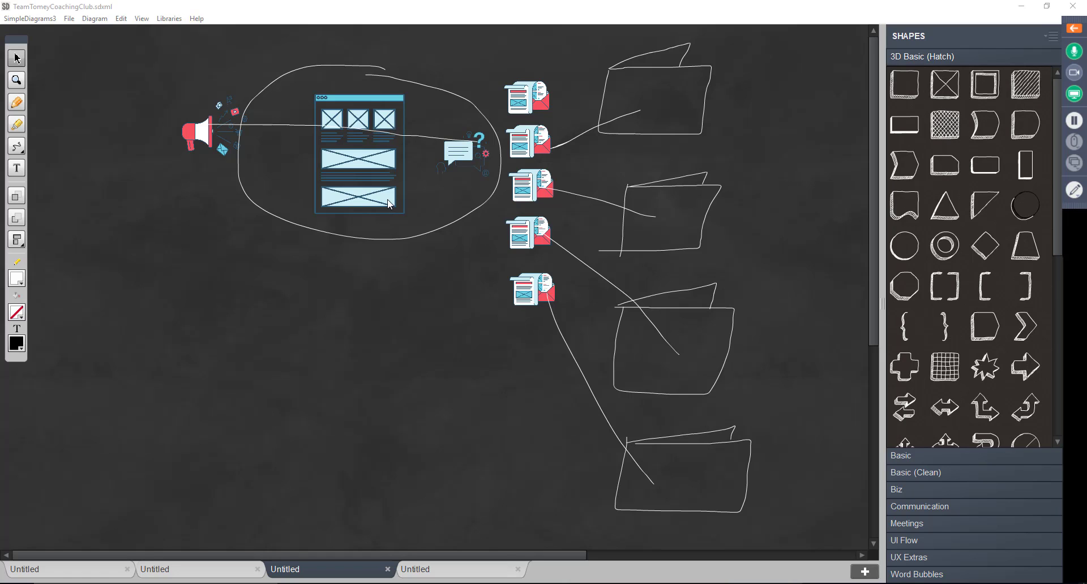
# Bring Chrome forward and show the Ultimate List — IMWithLiz tab.
pyautogui.click(559, 583)
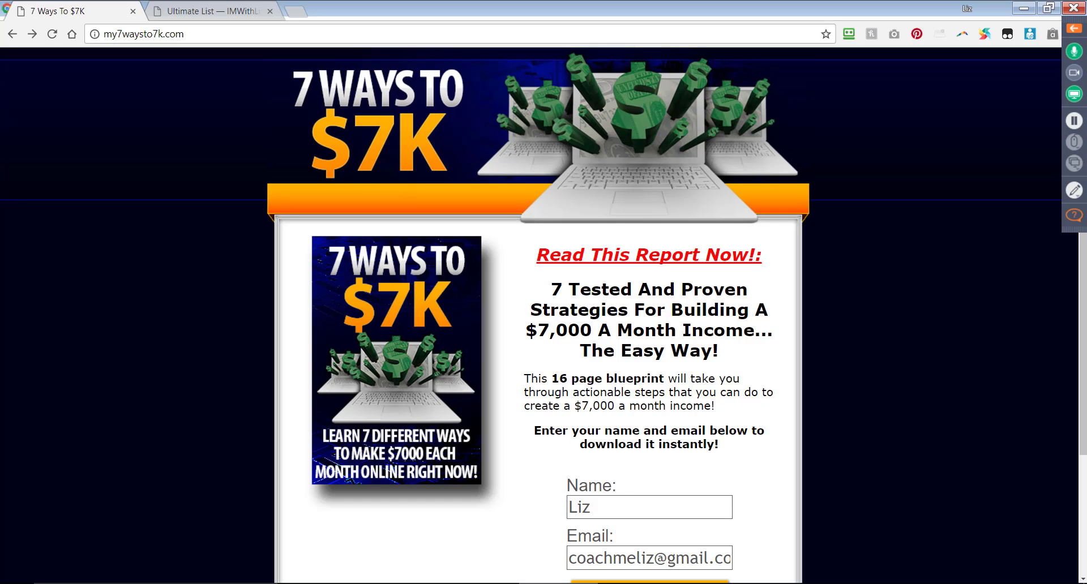
pyautogui.click(513, 473)
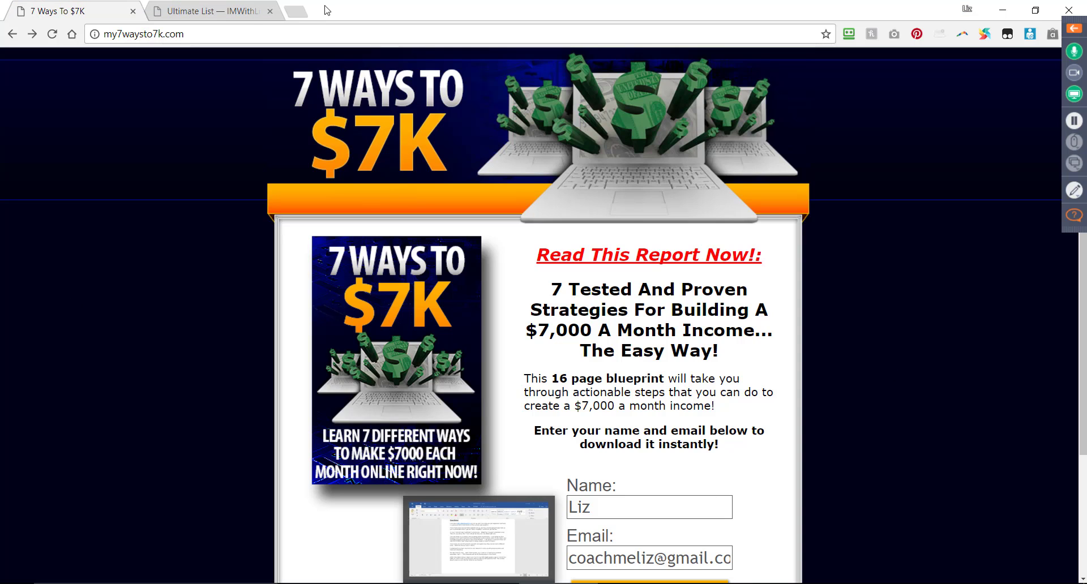
pyautogui.click(239, 11)
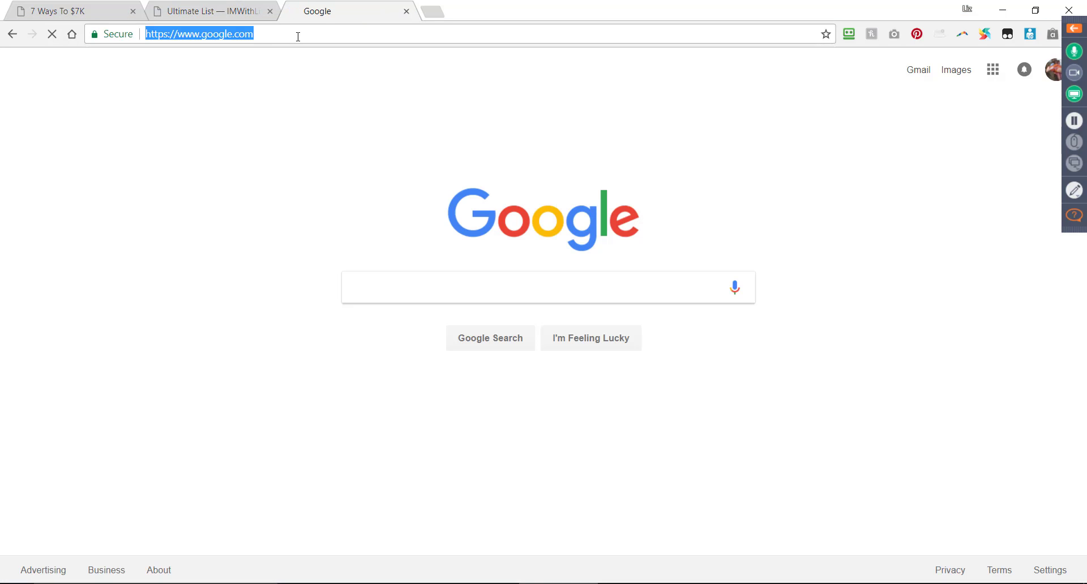
# Load backpackbusinesslifestyle.com/sp in the new tab.
pyautogui.write('back')
pyautogui.press('End')
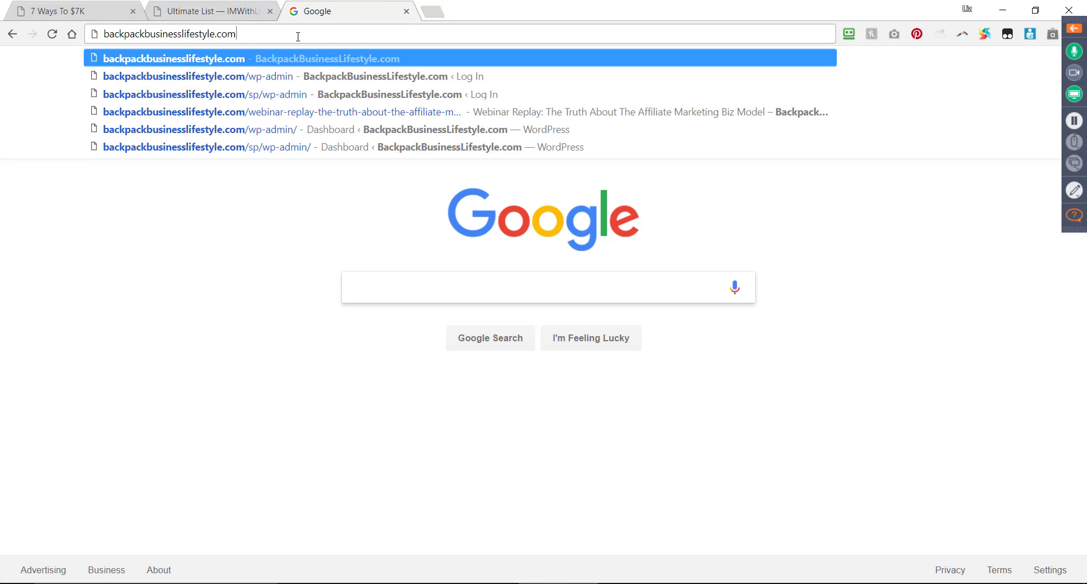
pyautogui.write('/sp')
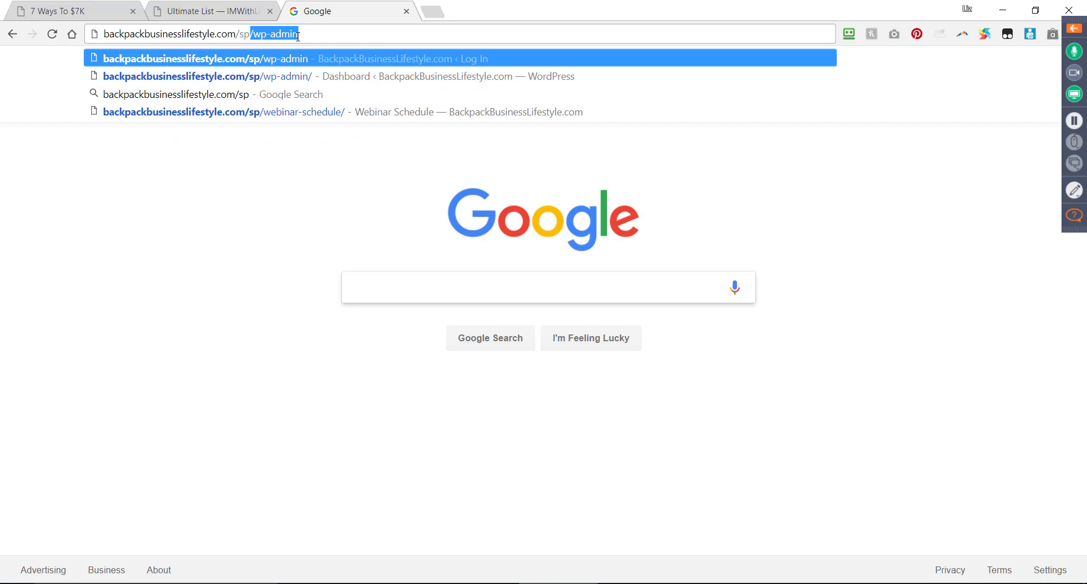
pyautogui.press('Delete')
pyautogui.press('Return')
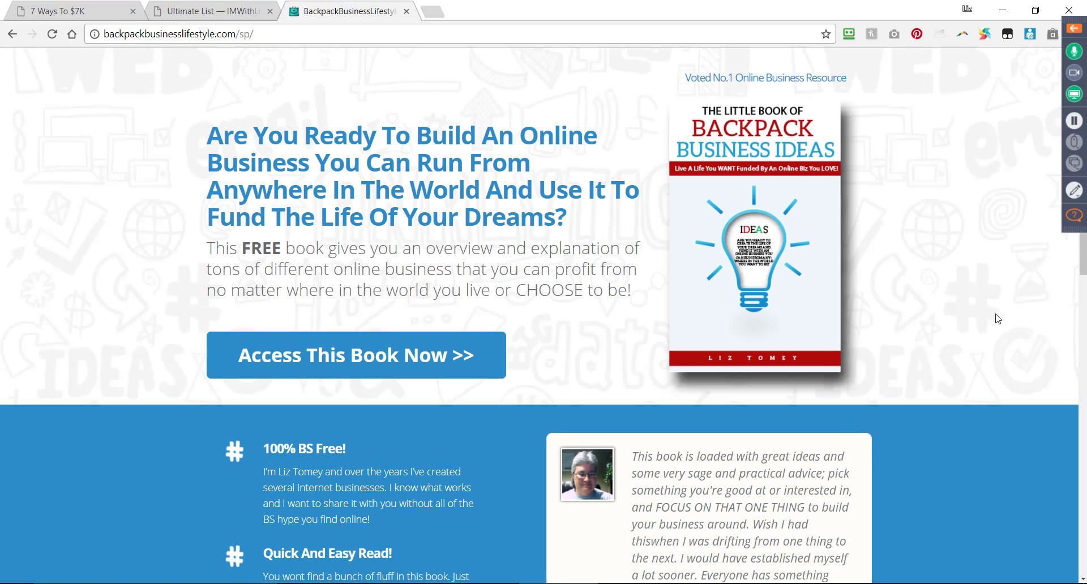
# Flip back through the Ultimate List and 7 Ways To $7K tabs, then return to SimpleDiagrams3.
pyautogui.moveTo(785, 166)
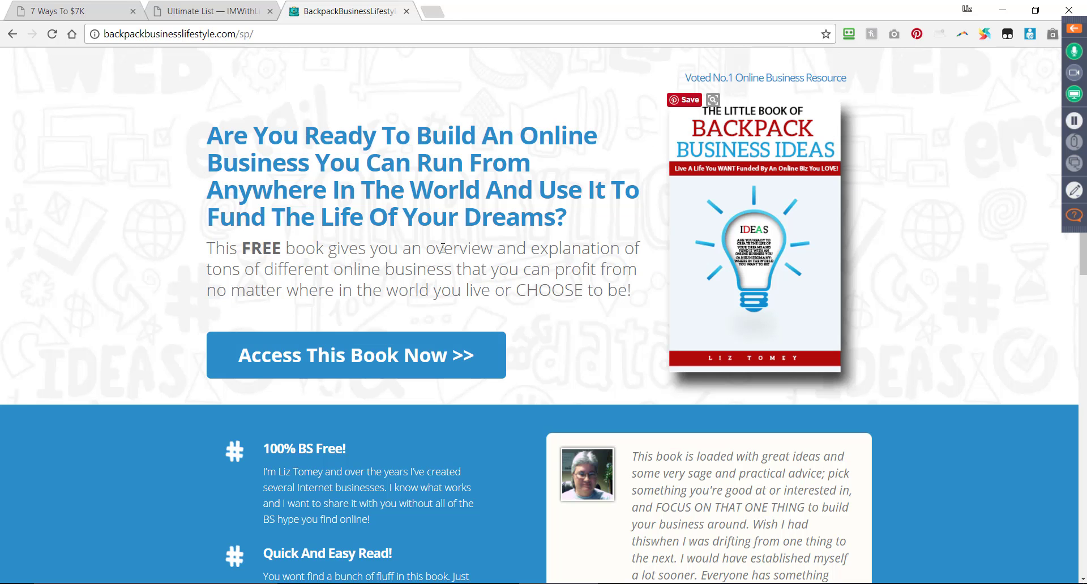
pyautogui.click(205, 12)
pyautogui.click(80, 10)
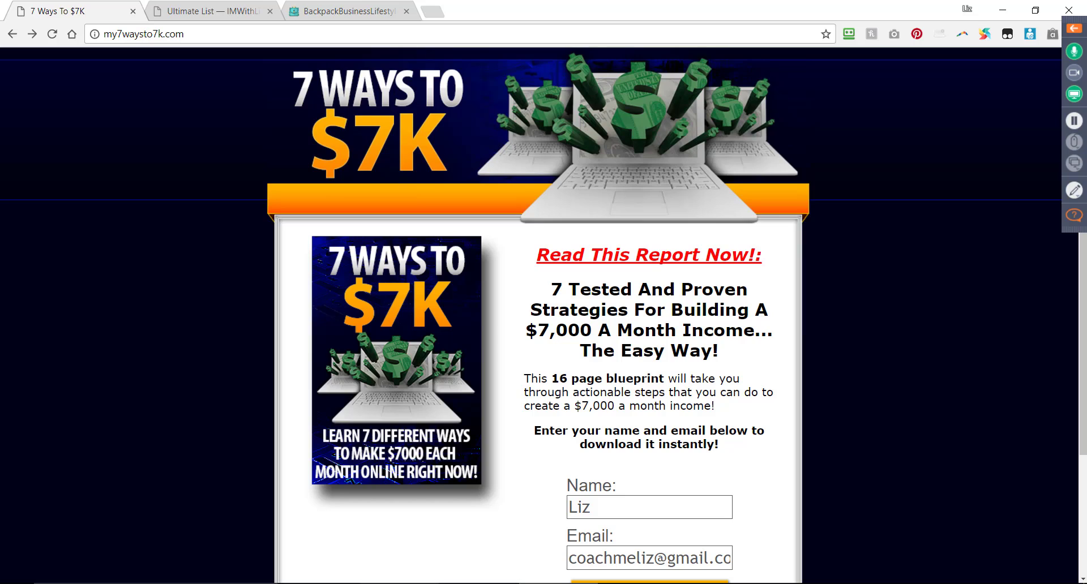
pyautogui.hotkey('alt', 'Tab')
# With the Pencil tool, loop around the squeeze-page oval and the speech-bubble icon.
pyautogui.click(16, 103)
pyautogui.moveTo(394, 75)
pyautogui.mouseDown()
pyautogui.moveTo(314, 75)
pyautogui.moveTo(391, 267)
pyautogui.moveTo(321, 76)
pyautogui.moveTo(308, 258)
pyautogui.moveTo(381, 72)
pyautogui.mouseUp()
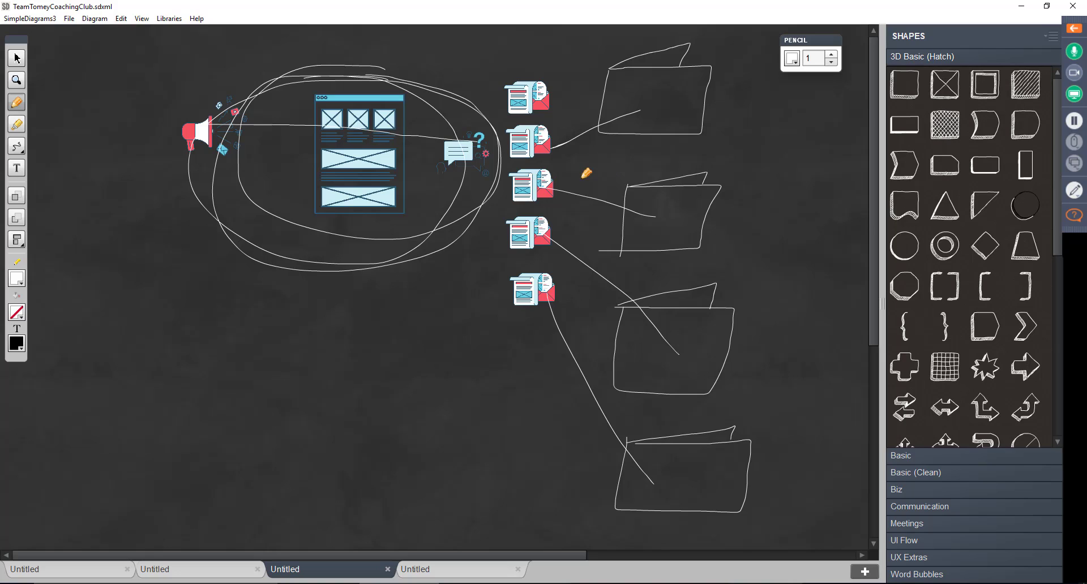
pyautogui.moveTo(480, 138)
pyautogui.mouseDown()
pyautogui.moveTo(468, 134)
pyautogui.moveTo(443, 171)
pyautogui.moveTo(498, 148)
pyautogui.moveTo(434, 154)
pyautogui.moveTo(490, 161)
pyautogui.moveTo(447, 136)
pyautogui.moveTo(502, 176)
pyautogui.moveTo(465, 136)
pyautogui.mouseUp()
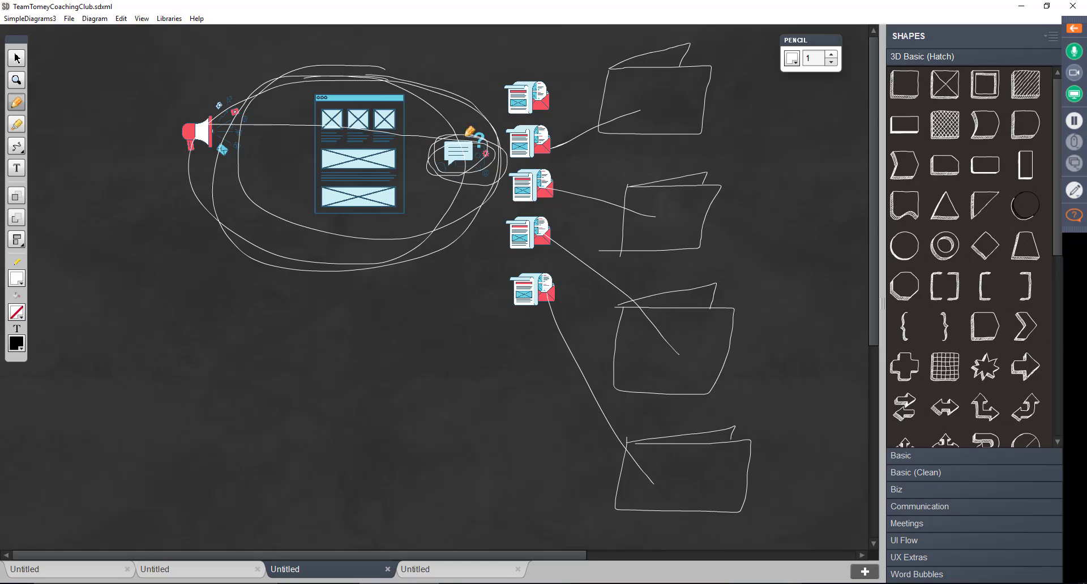
# Switch to the second Untitled diagram page and bring up the attendee Questions list.
pyautogui.click(209, 571)
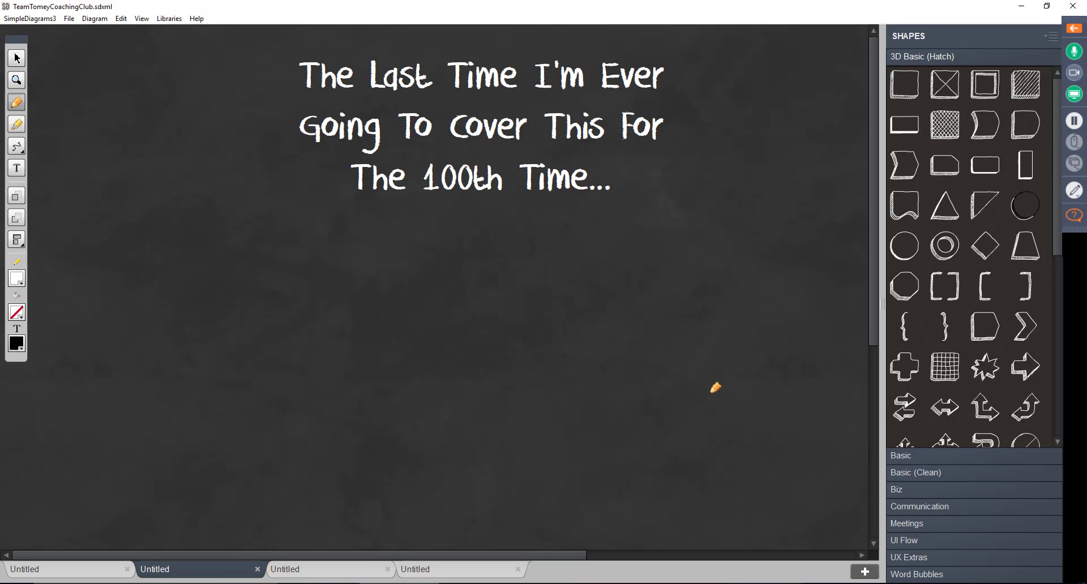
pyautogui.click(1075, 218)
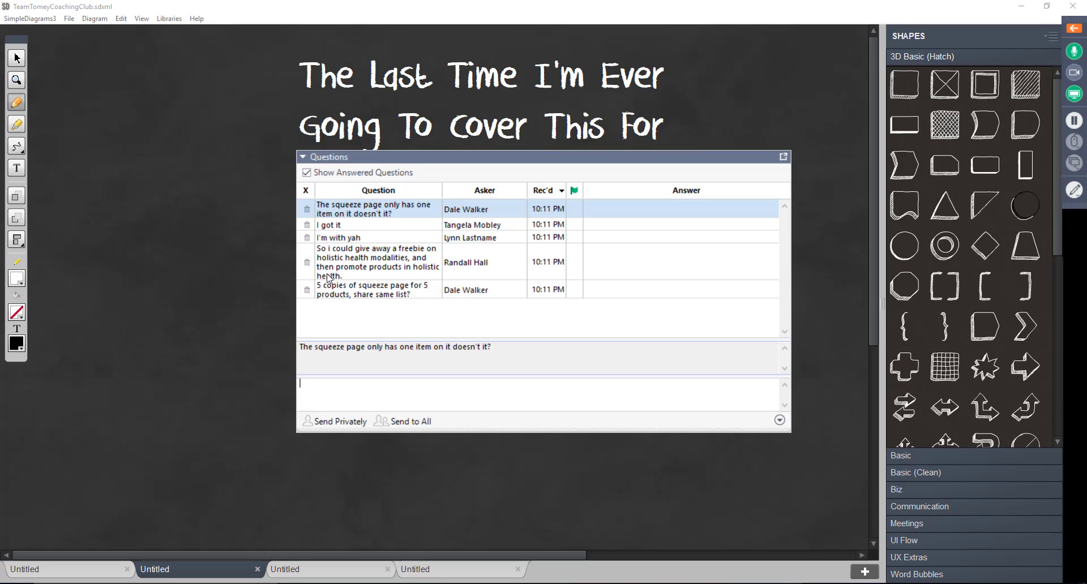
# Preview the holistic-health, 'too funny' and 'patience of a saint' questions, deleting the last.
pyautogui.click(329, 271)
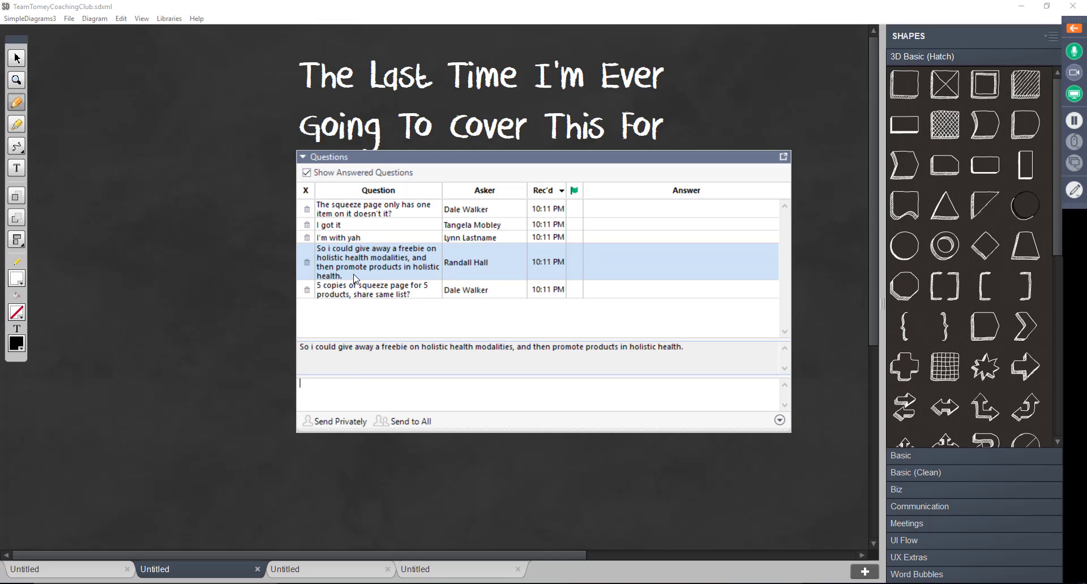
pyautogui.click(355, 308)
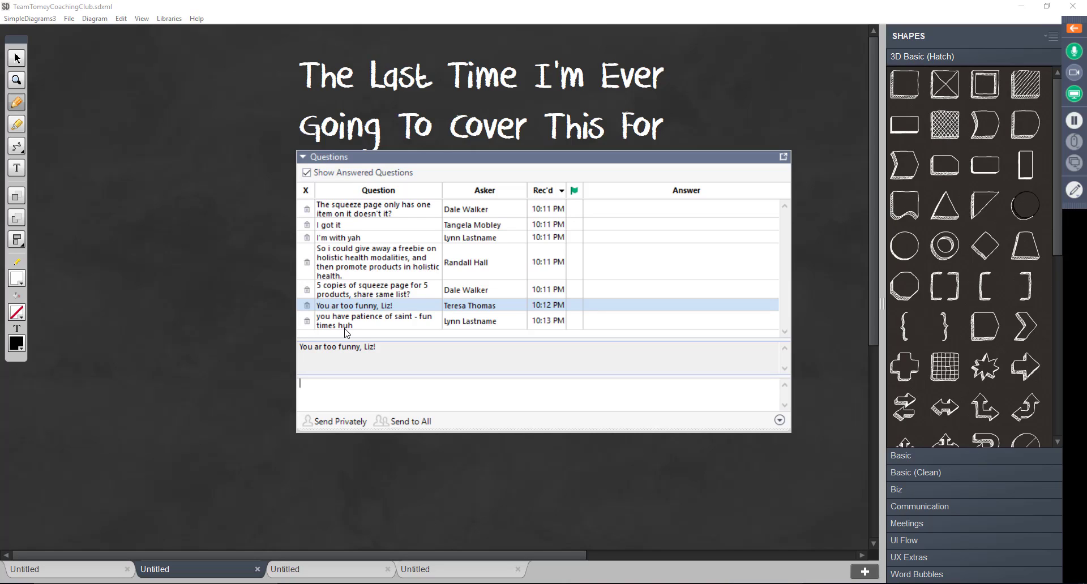
pyautogui.click(329, 324)
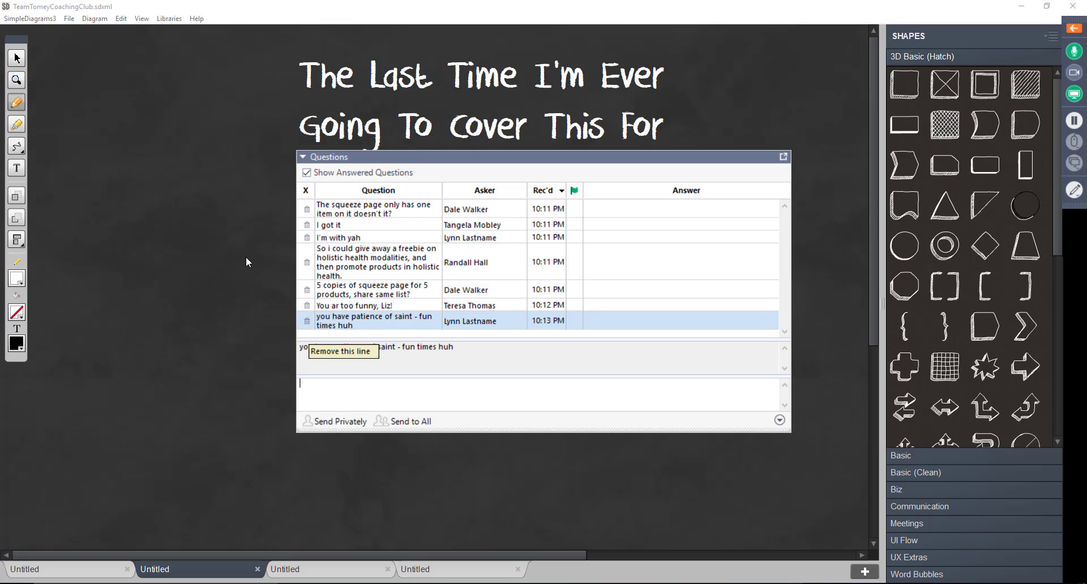
pyautogui.click(307, 321)
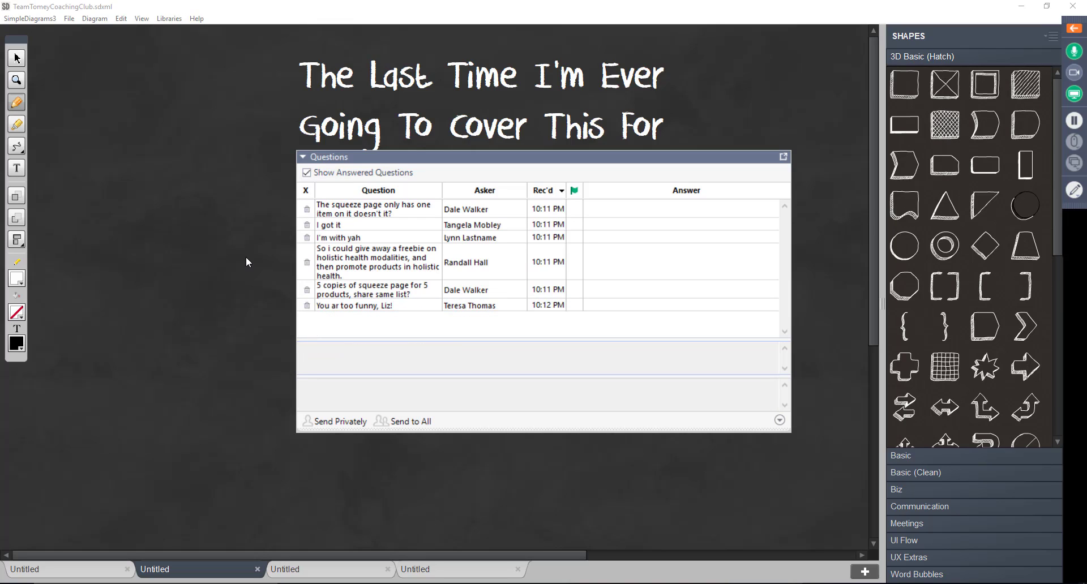
pyautogui.click(309, 306)
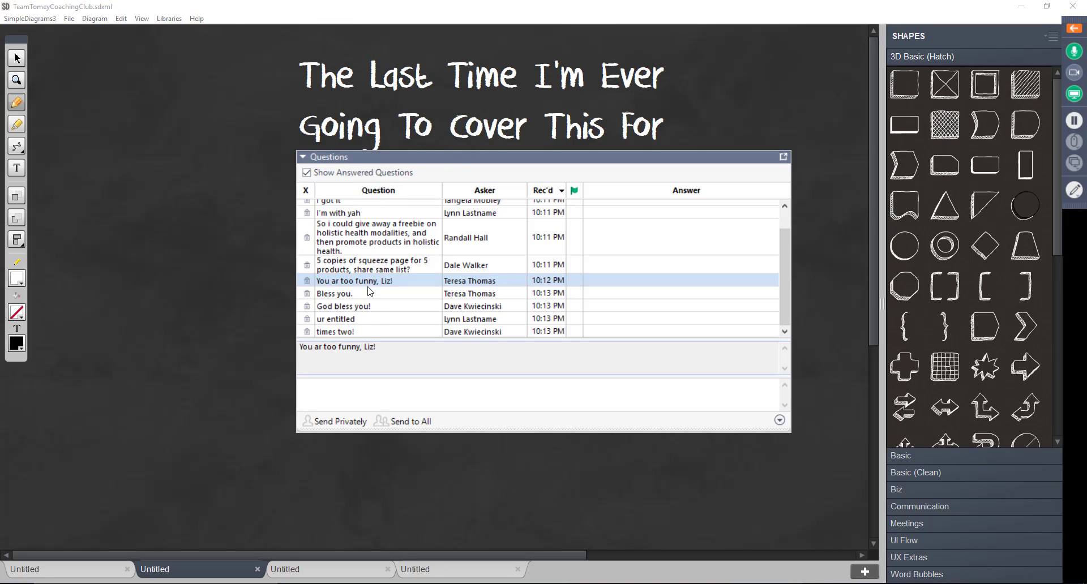
# Delete the 'times two!', 'ur entitled', 'God bless you!', 'I got it' and 'I'm with yah' comments.
pyautogui.click(308, 333)
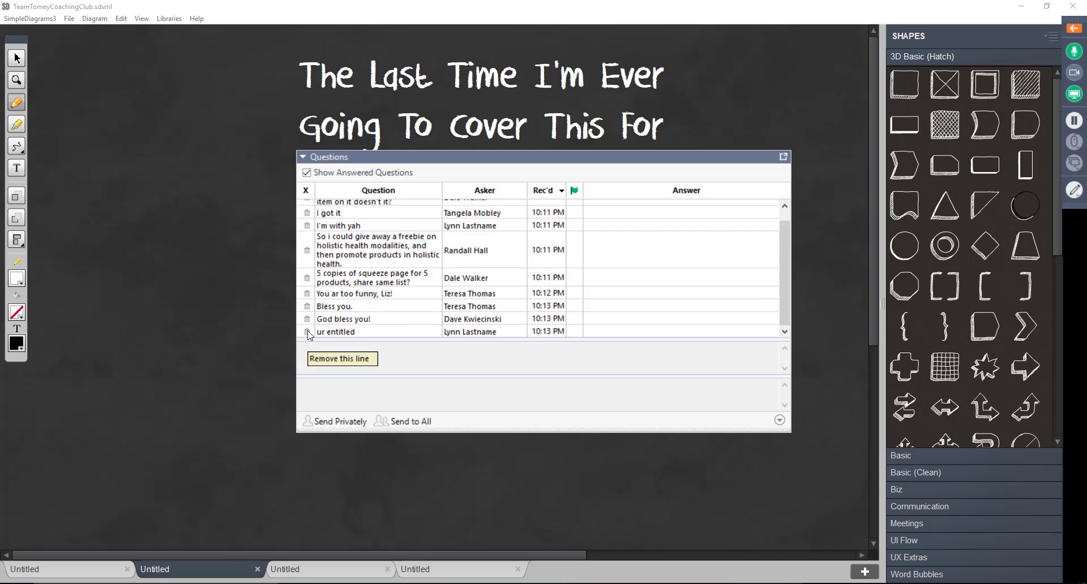
pyautogui.click(307, 333)
pyautogui.click(308, 333)
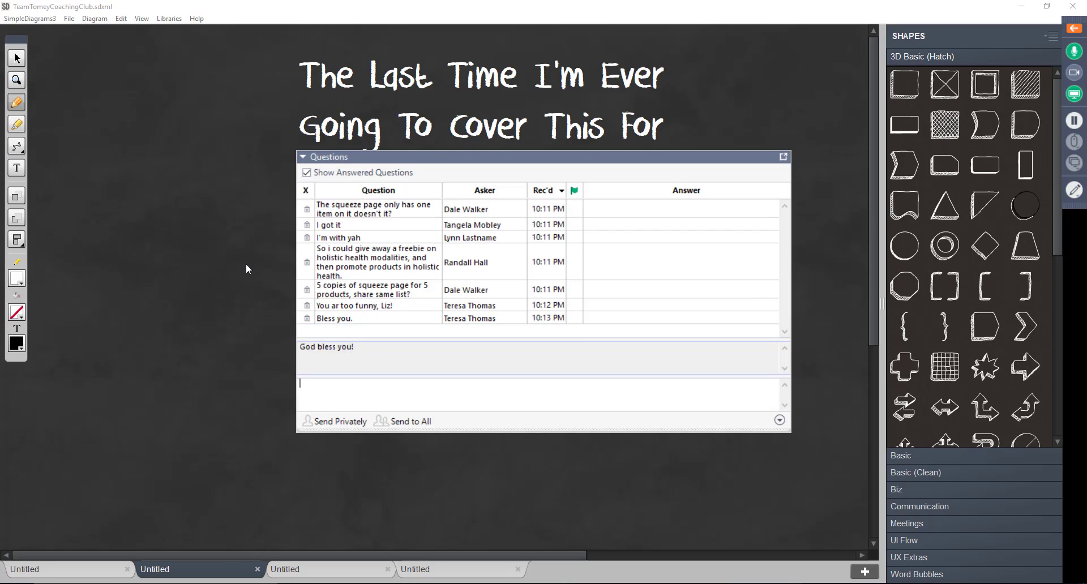
pyautogui.click(309, 228)
pyautogui.click(309, 230)
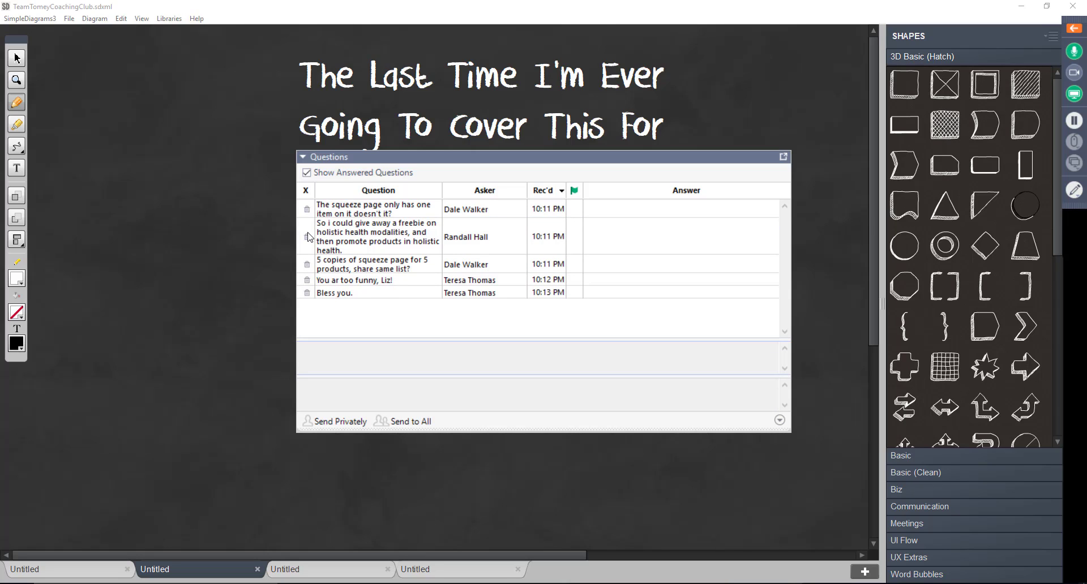
# Delete the holistic-health, 5-copies, 'too funny' and last squeeze-page questions, then close the pane.
pyautogui.click(307, 239)
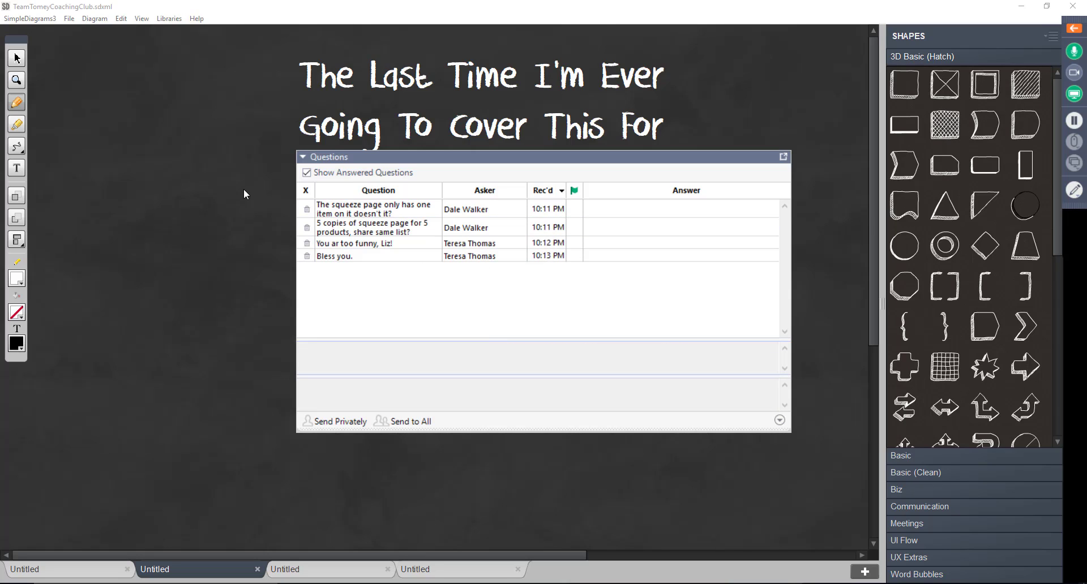
pyautogui.click(308, 229)
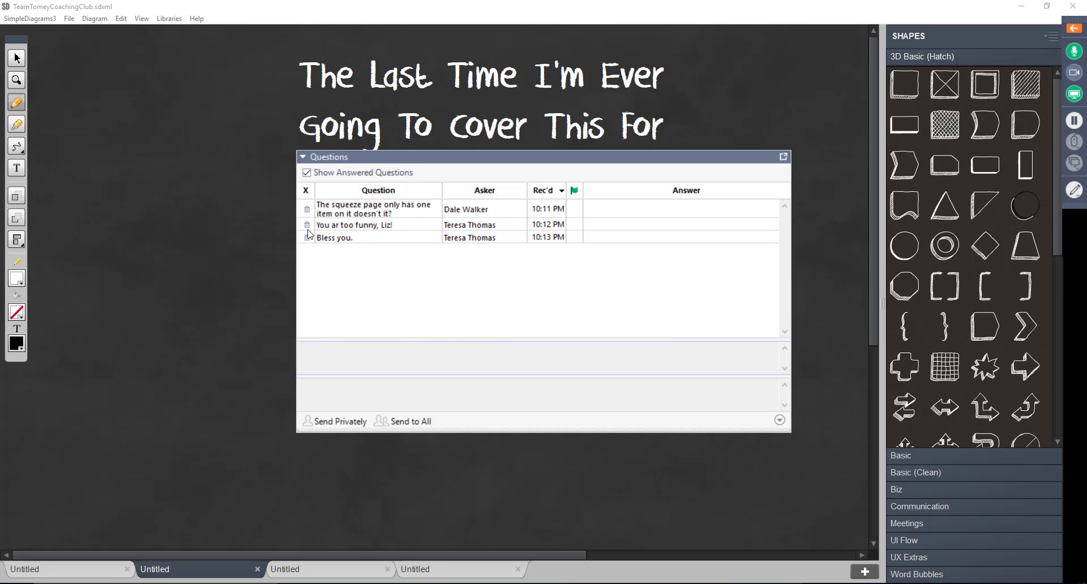
pyautogui.click(308, 226)
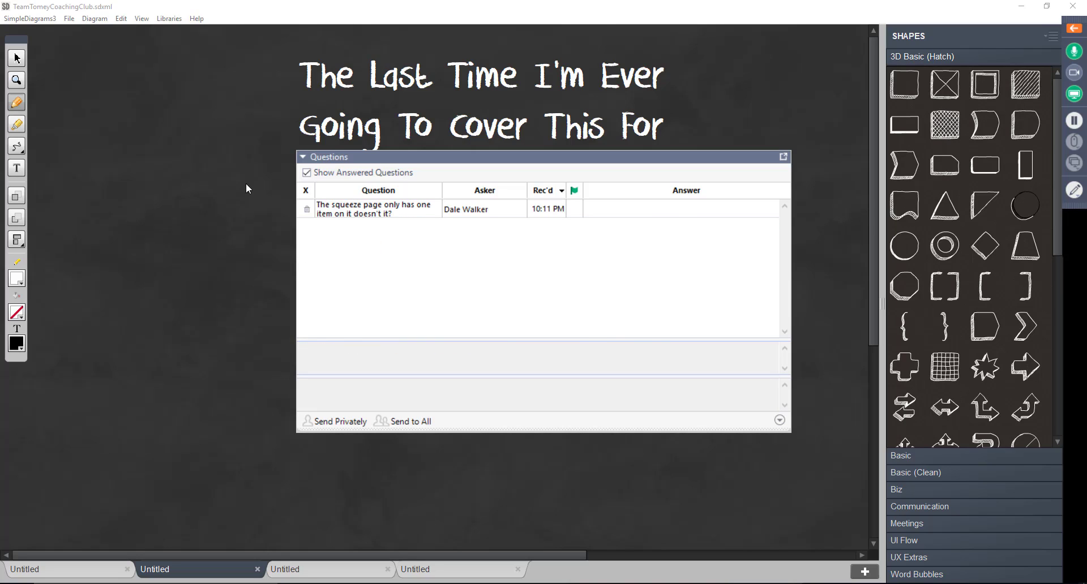
pyautogui.click(306, 212)
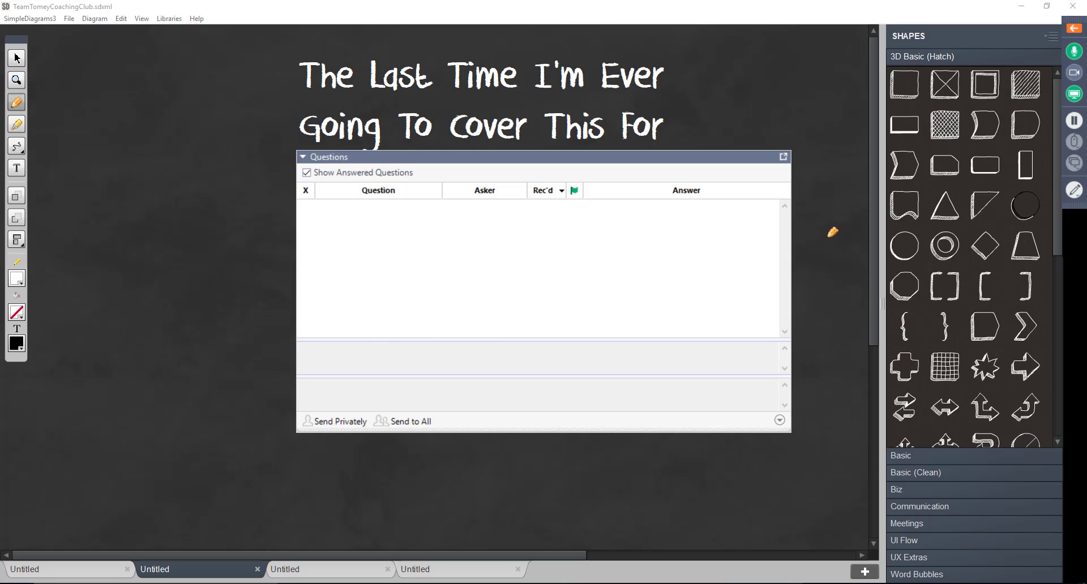
pyautogui.click(782, 161)
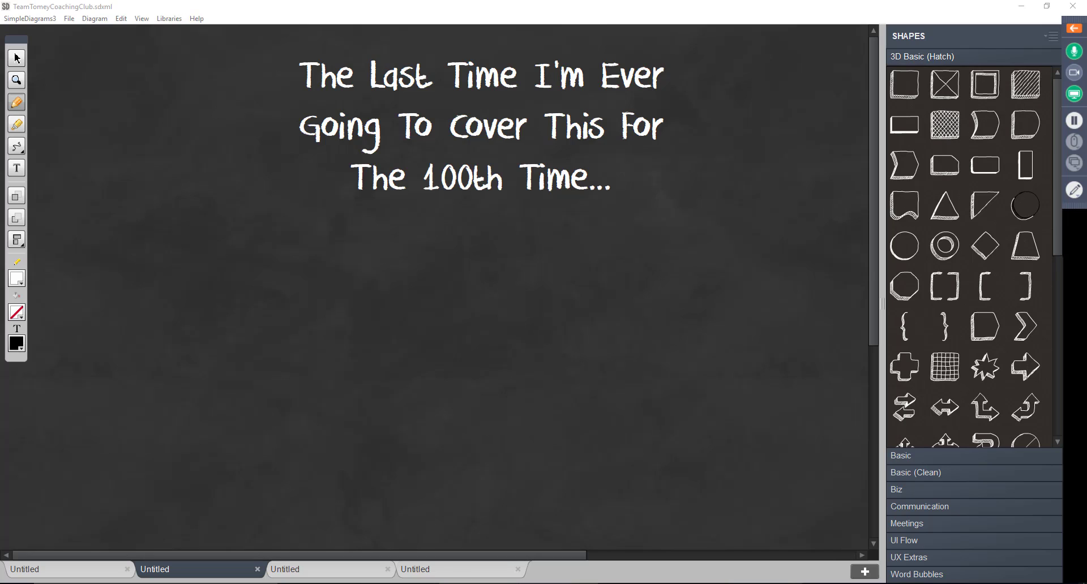
# In Chrome, show the Ultimate List, Backpack Business Lifestyle and 7 Ways To $7K pages in turn.
pyautogui.hotkey('alt', 'Tab')
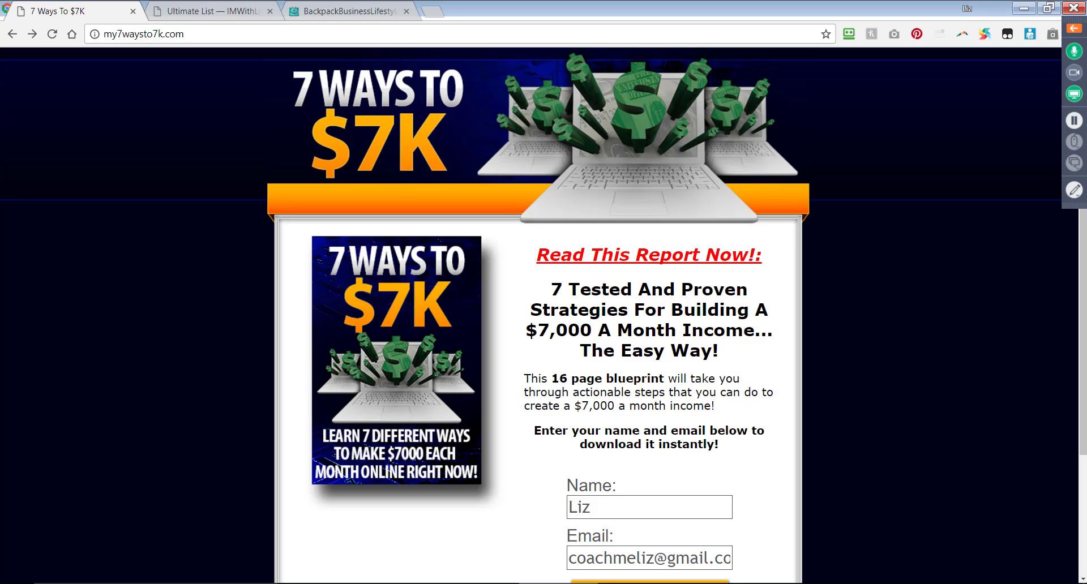
pyautogui.click(199, 18)
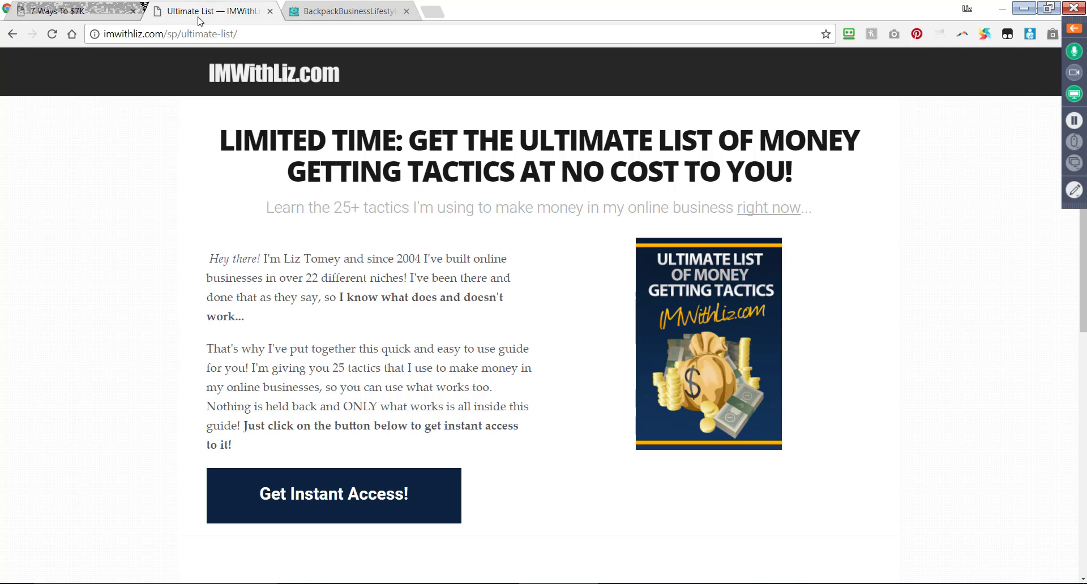
pyautogui.click(365, 12)
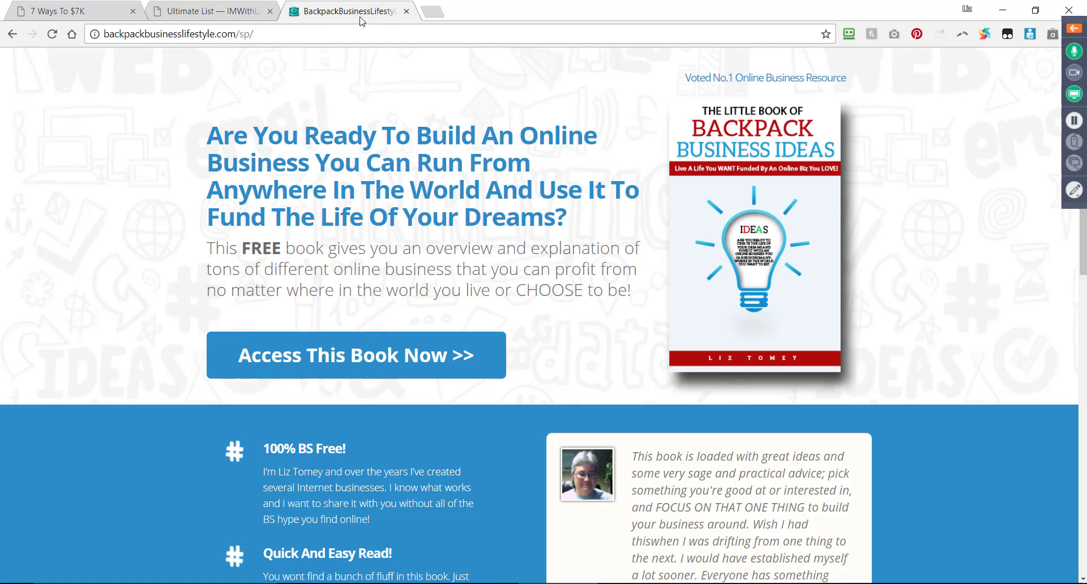
pyautogui.click(77, 12)
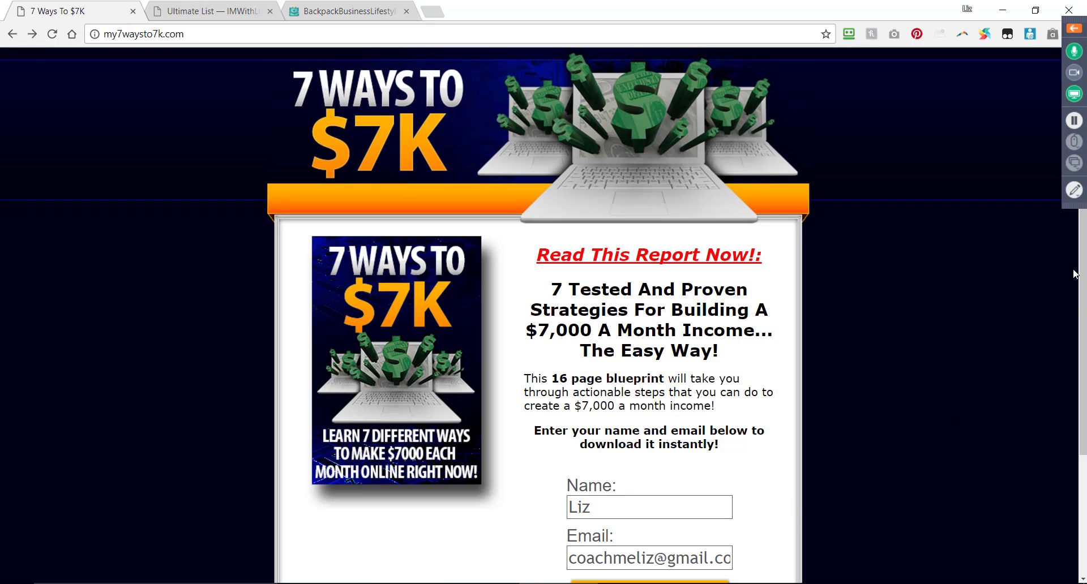
# Pop out the webinar's new questions in a floating window and return to SimpleDiagrams3.
pyautogui.click(1074, 29)
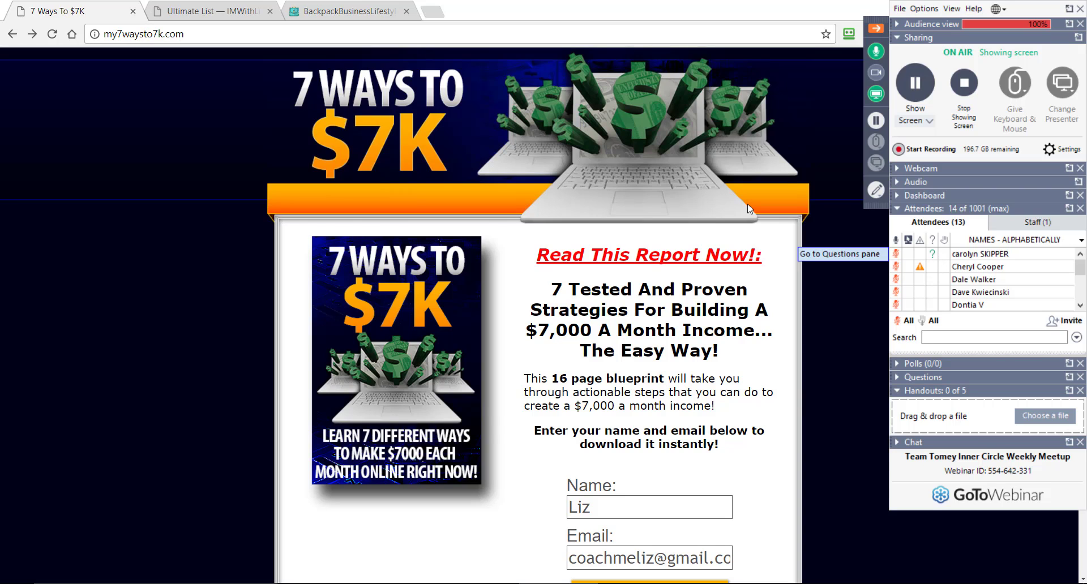
pyautogui.click(938, 255)
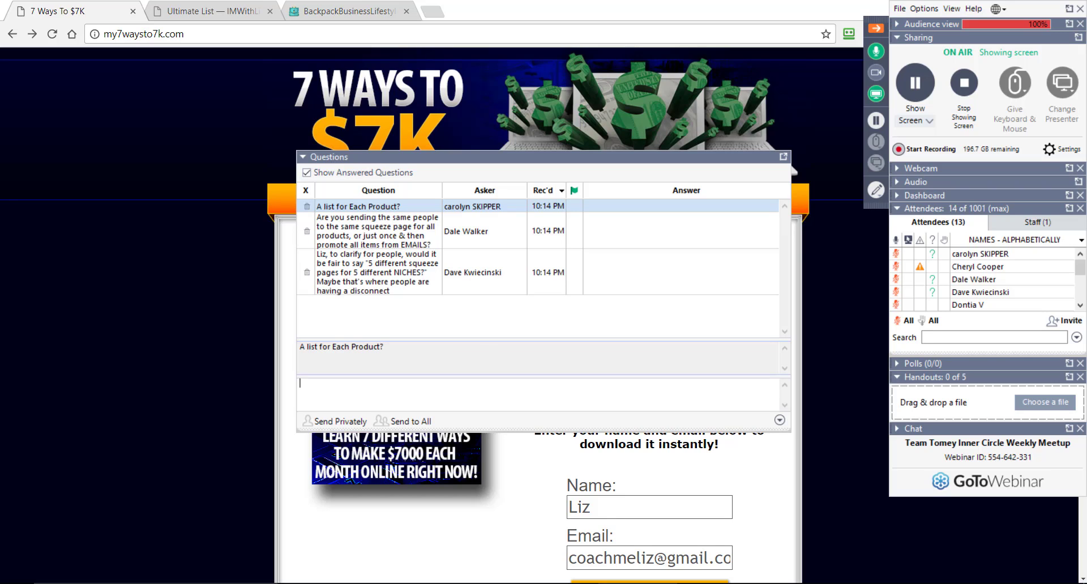
pyautogui.hotkey('alt', 'Tab')
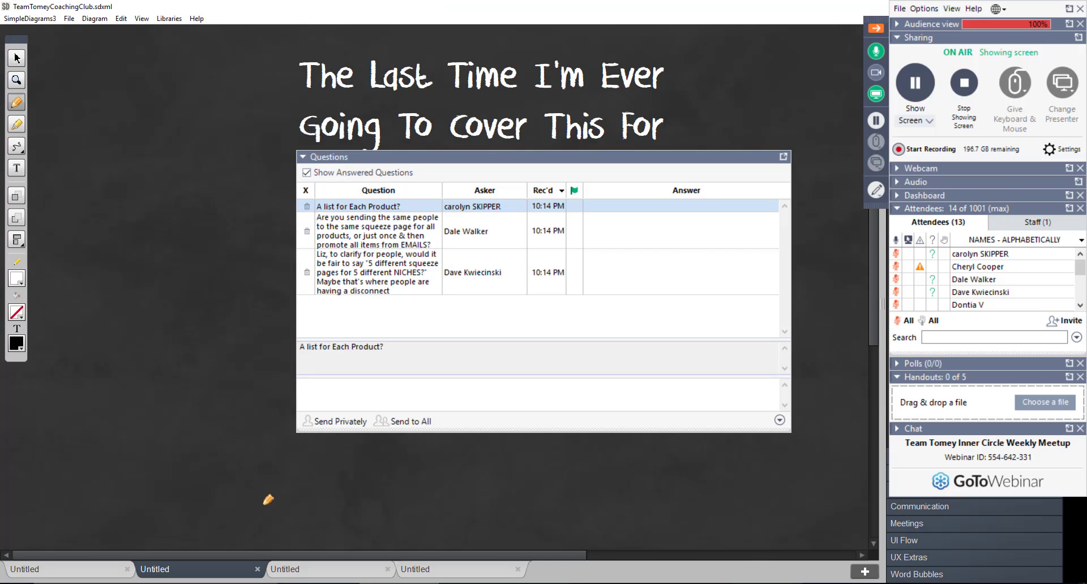
# On the funnel sketch, draw lines from megaphone to page and emails to folders, circling the chat bubble.
pyautogui.click(300, 570)
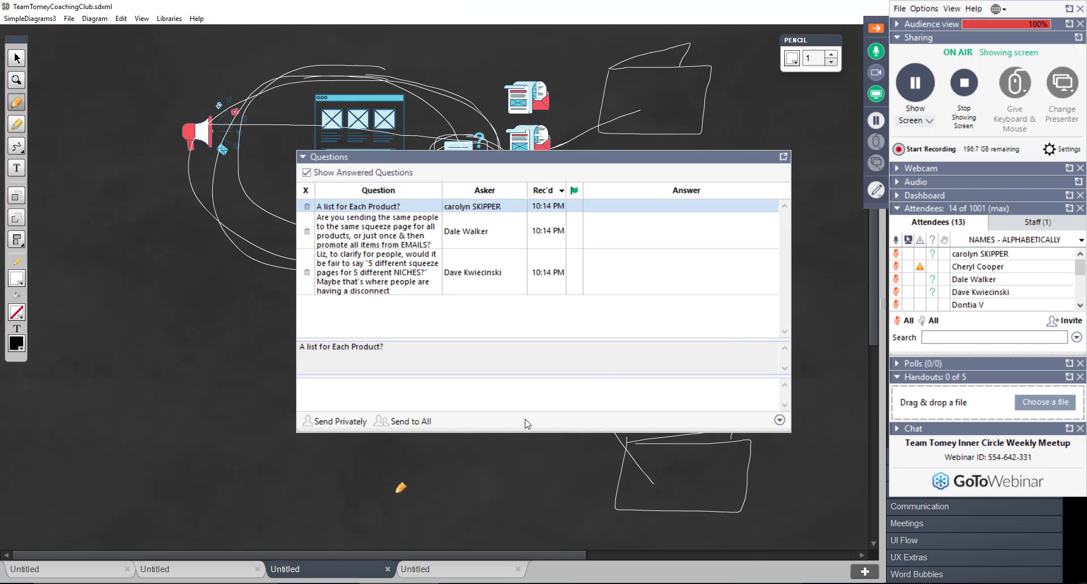
pyautogui.click(783, 156)
pyautogui.moveTo(118, 85)
pyautogui.mouseDown()
pyautogui.moveTo(183, 113)
pyautogui.moveTo(312, 129)
pyautogui.moveTo(258, 159)
pyautogui.mouseUp()
pyautogui.moveTo(487, 134)
pyautogui.mouseDown()
pyautogui.moveTo(430, 178)
pyautogui.moveTo(520, 159)
pyautogui.moveTo(501, 173)
pyautogui.moveTo(690, 73)
pyautogui.mouseUp()
pyautogui.moveTo(484, 191); pyautogui.dragTo(774, 237)
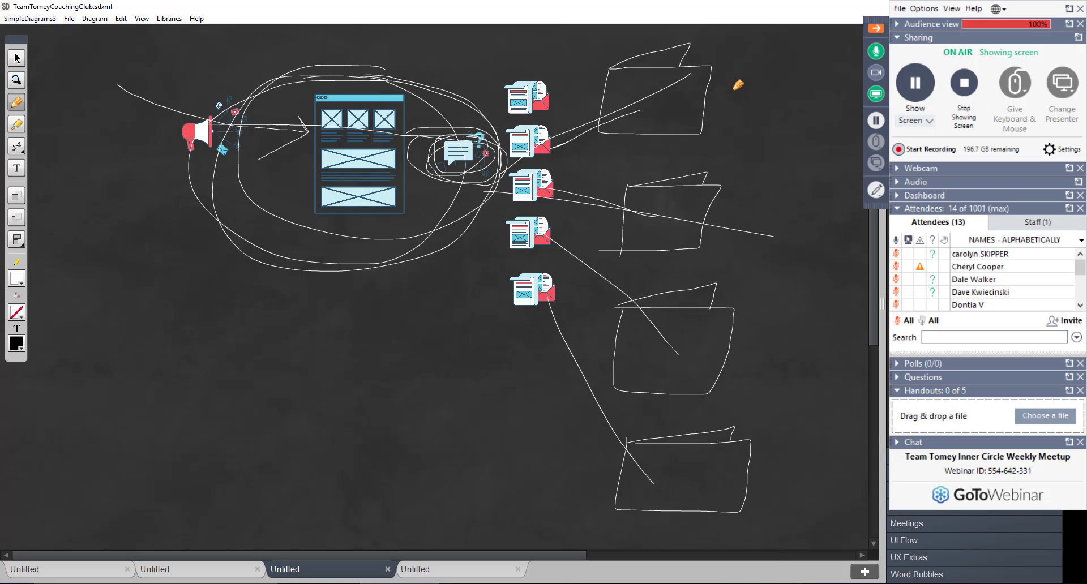
# Write an F label in the top folder and draw a linked column of small boxes beside the folders.
pyautogui.moveTo(732, 86)
pyautogui.mouseDown()
pyautogui.moveTo(793, 104)
pyautogui.moveTo(806, 80)
pyautogui.moveTo(733, 79)
pyautogui.moveTo(731, 87)
pyautogui.mouseUp()
pyautogui.moveTo(621, 88)
pyautogui.mouseDown()
pyautogui.moveTo(621, 110)
pyautogui.moveTo(638, 85)
pyautogui.moveTo(636, 111)
pyautogui.moveTo(659, 110)
pyautogui.moveTo(669, 86)
pyautogui.moveTo(660, 99)
pyautogui.moveTo(757, 63)
pyautogui.moveTo(762, 145)
pyautogui.moveTo(795, 134)
pyautogui.moveTo(764, 126)
pyautogui.mouseUp()
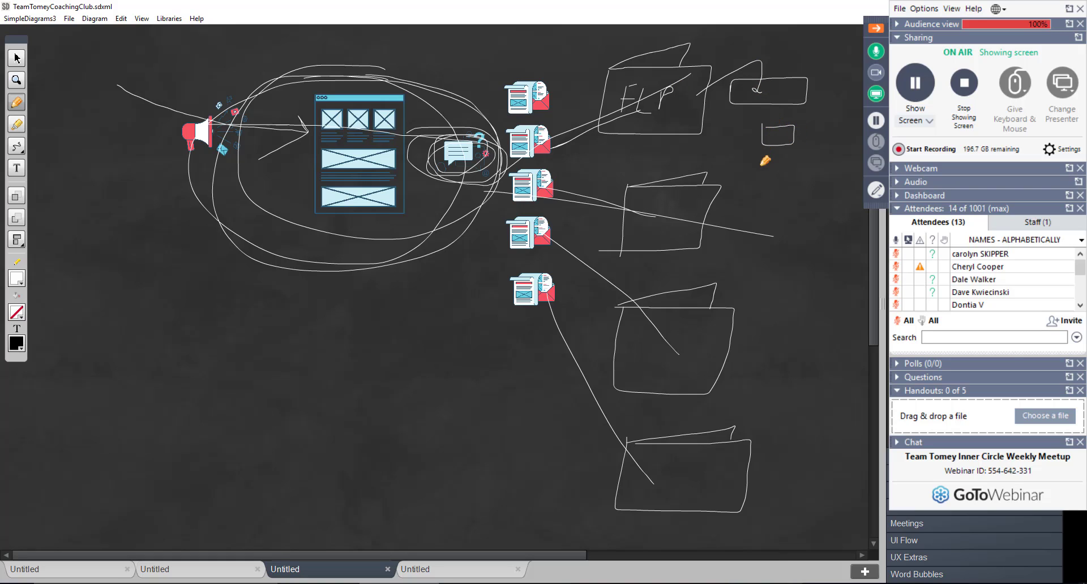
pyautogui.moveTo(769, 163)
pyautogui.mouseDown()
pyautogui.moveTo(769, 182)
pyautogui.moveTo(793, 160)
pyautogui.moveTo(783, 162)
pyautogui.moveTo(783, 210)
pyautogui.moveTo(782, 195)
pyautogui.moveTo(770, 196)
pyautogui.moveTo(768, 238)
pyautogui.moveTo(783, 248)
pyautogui.moveTo(784, 226)
pyautogui.moveTo(767, 224)
pyautogui.mouseUp()
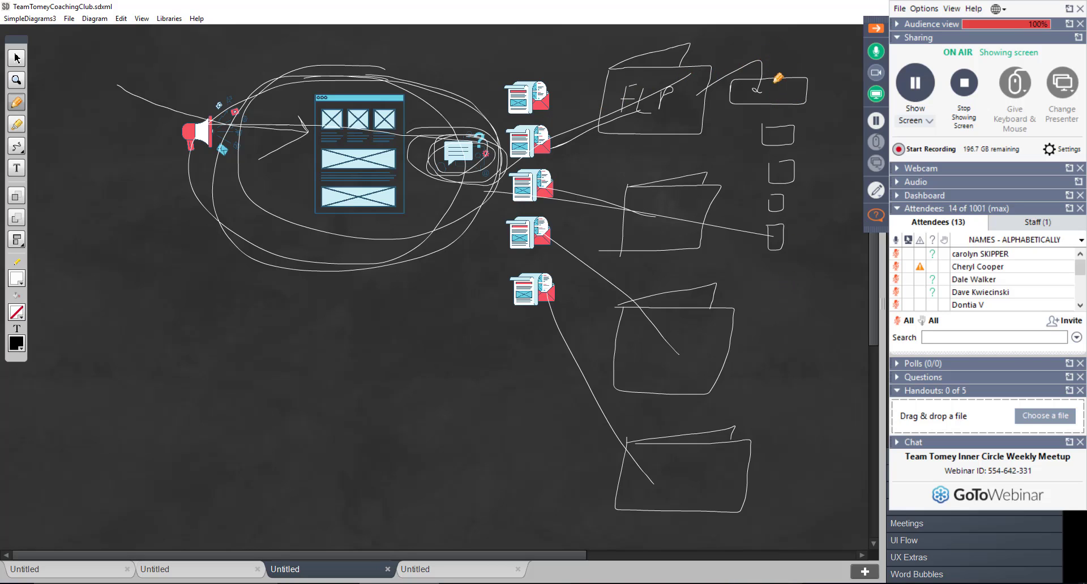
pyautogui.moveTo(598, 50); pyautogui.dragTo(666, 92)
pyautogui.moveTo(768, 274)
pyautogui.mouseDown()
pyautogui.moveTo(766, 295)
pyautogui.moveTo(782, 289)
pyautogui.moveTo(768, 273)
pyautogui.mouseUp()
pyautogui.moveTo(766, 314)
pyautogui.mouseDown()
pyautogui.moveTo(764, 341)
pyautogui.moveTo(777, 327)
pyautogui.moveTo(767, 315)
pyautogui.mouseUp()
pyautogui.moveTo(761, 369)
pyautogui.mouseDown()
pyautogui.moveTo(760, 391)
pyautogui.moveTo(783, 368)
pyautogui.moveTo(769, 366)
pyautogui.mouseUp()
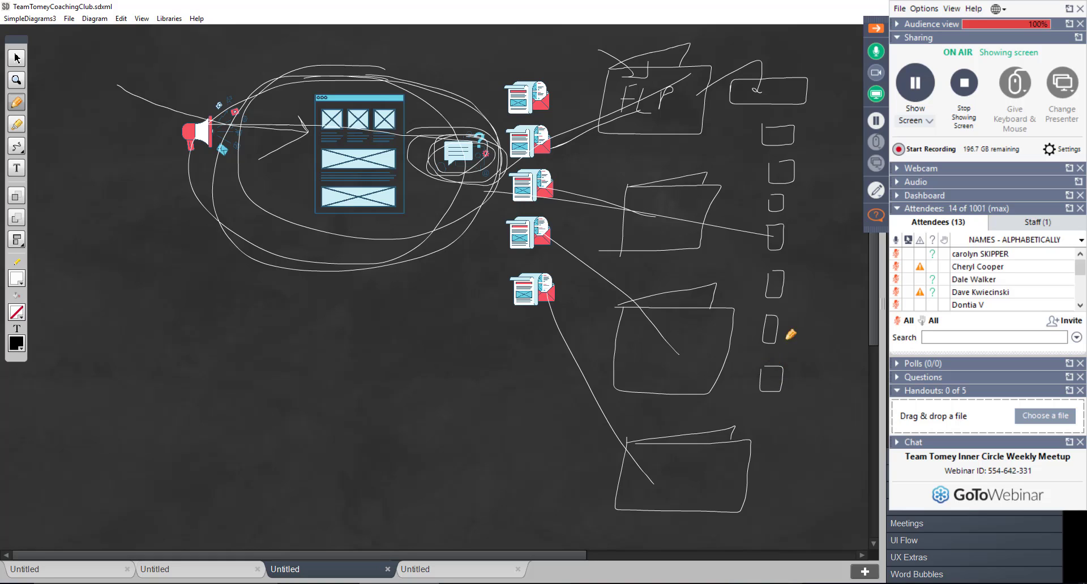
pyautogui.moveTo(821, 41)
pyautogui.mouseDown()
pyautogui.moveTo(776, 74)
pyautogui.moveTo(799, 92)
pyautogui.mouseUp()
# Delete the five-products, list-per-product, reuse-one-squeeze-page and just-verifying questions.
pyautogui.click(876, 216)
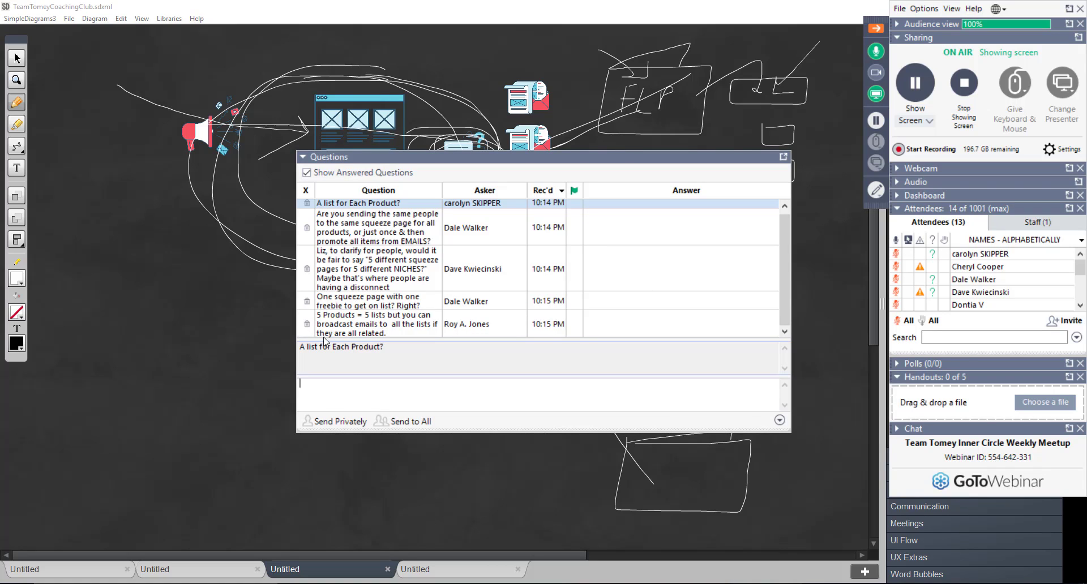
pyautogui.click(308, 325)
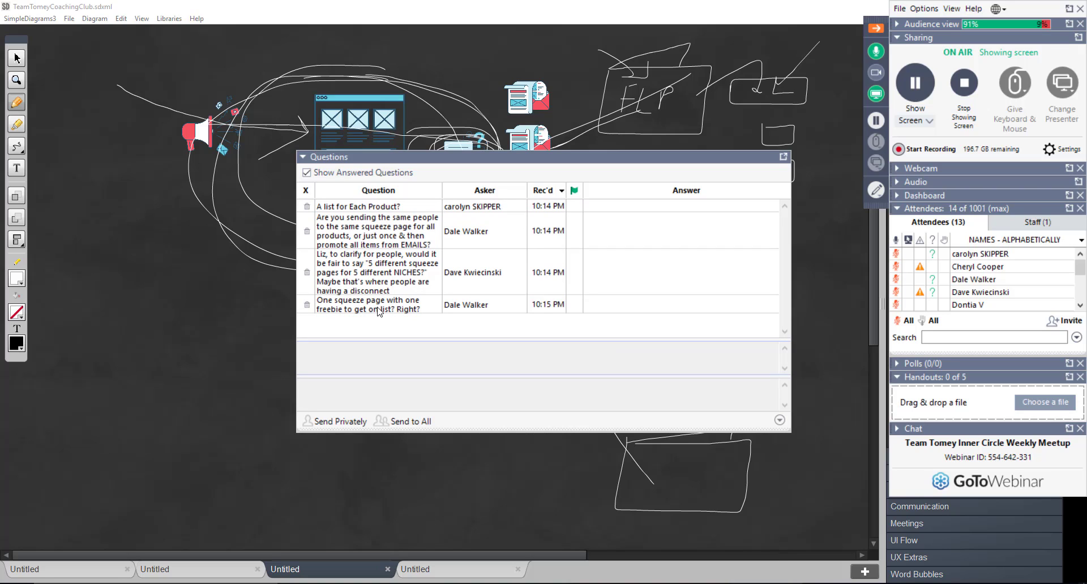
pyautogui.click(307, 206)
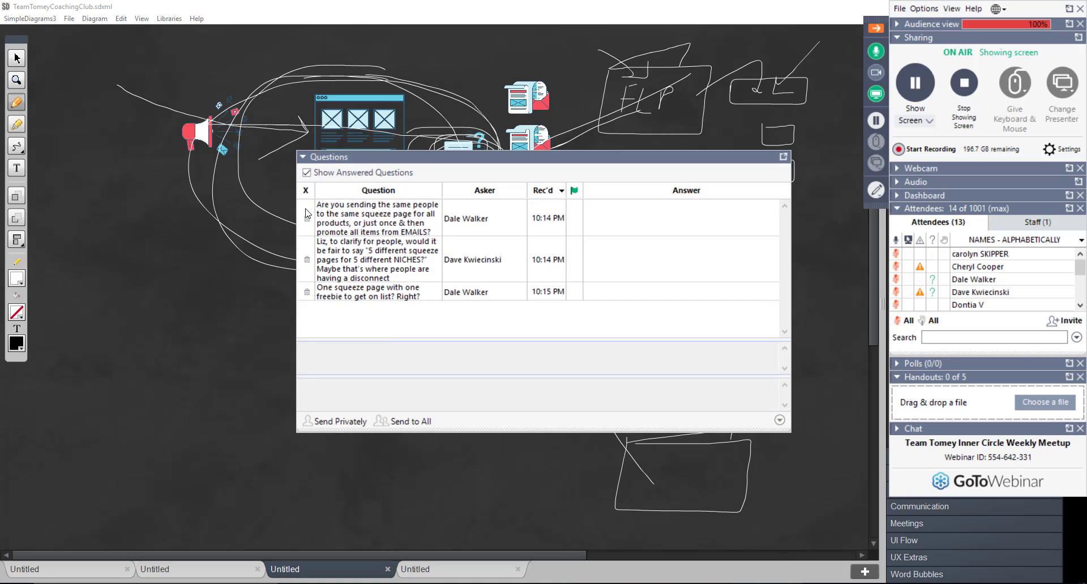
pyautogui.click(387, 228)
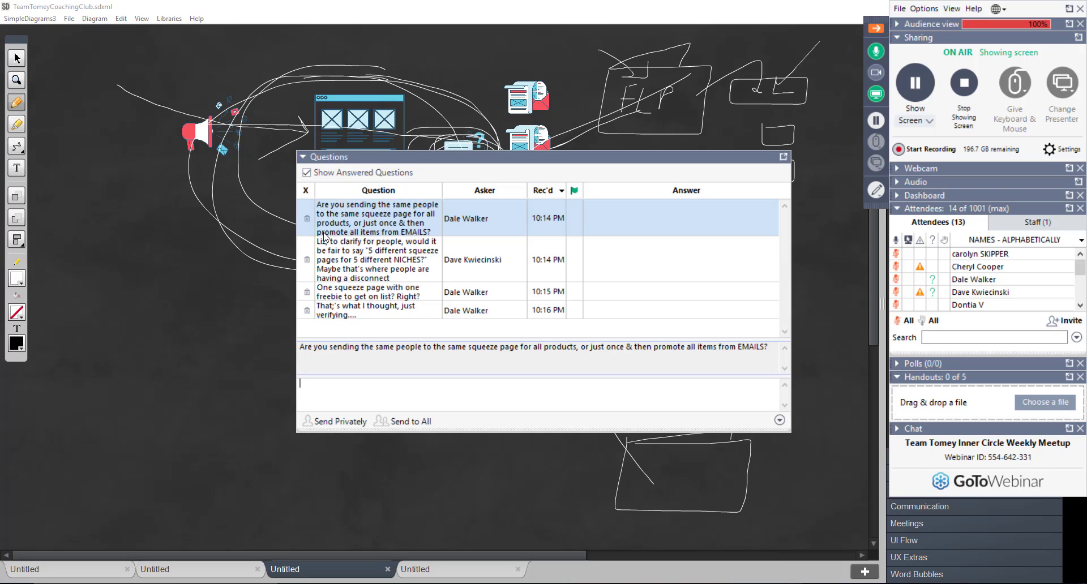
pyautogui.click(307, 219)
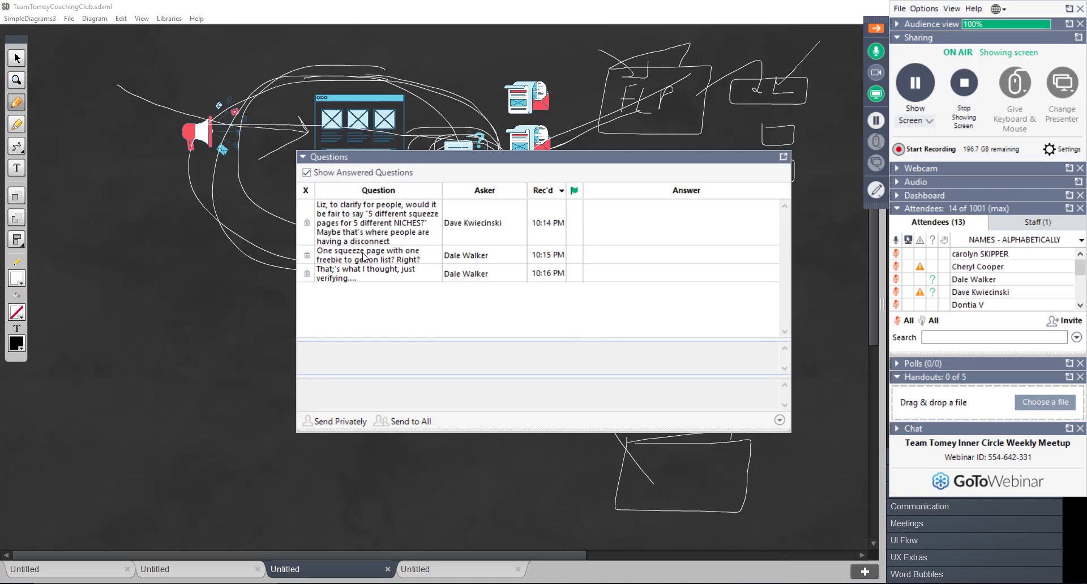
pyautogui.click(365, 273)
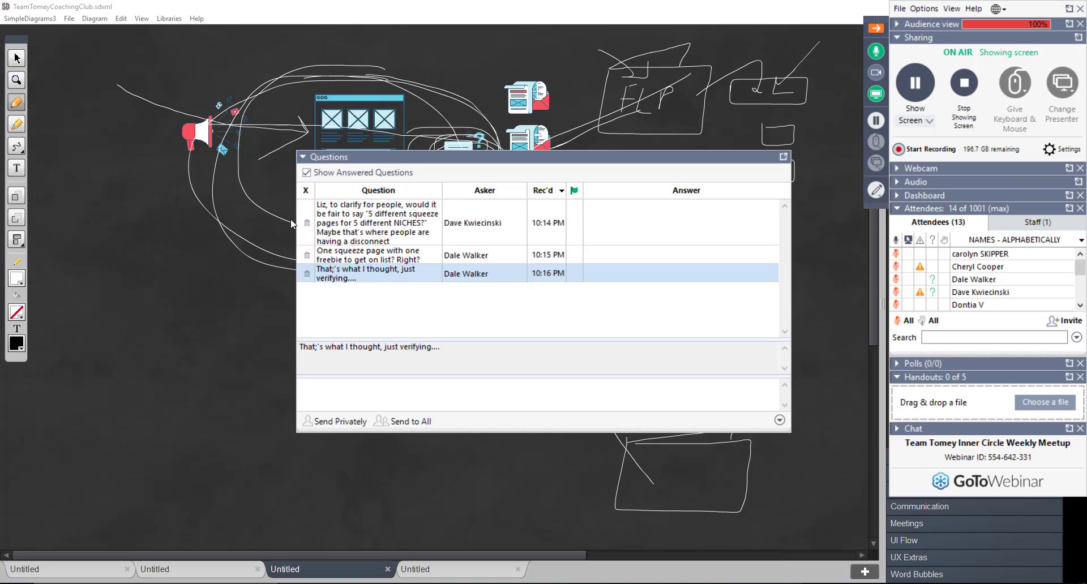
pyautogui.click(307, 274)
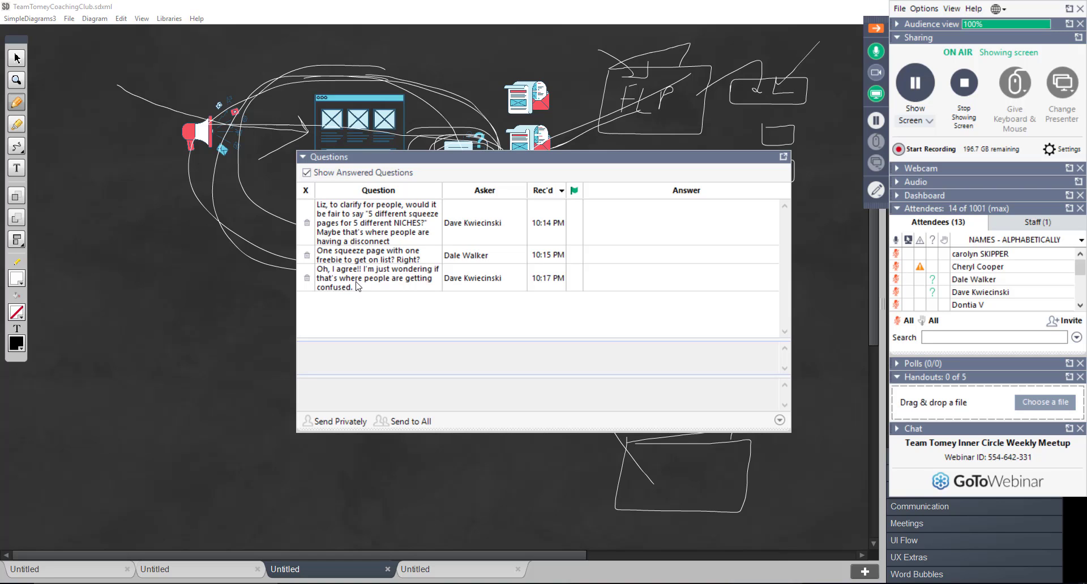
# Delete the people-getting-confused, one-freebie, five-niches, off-topic and 'yep' questions, emptying the list.
pyautogui.click(355, 286)
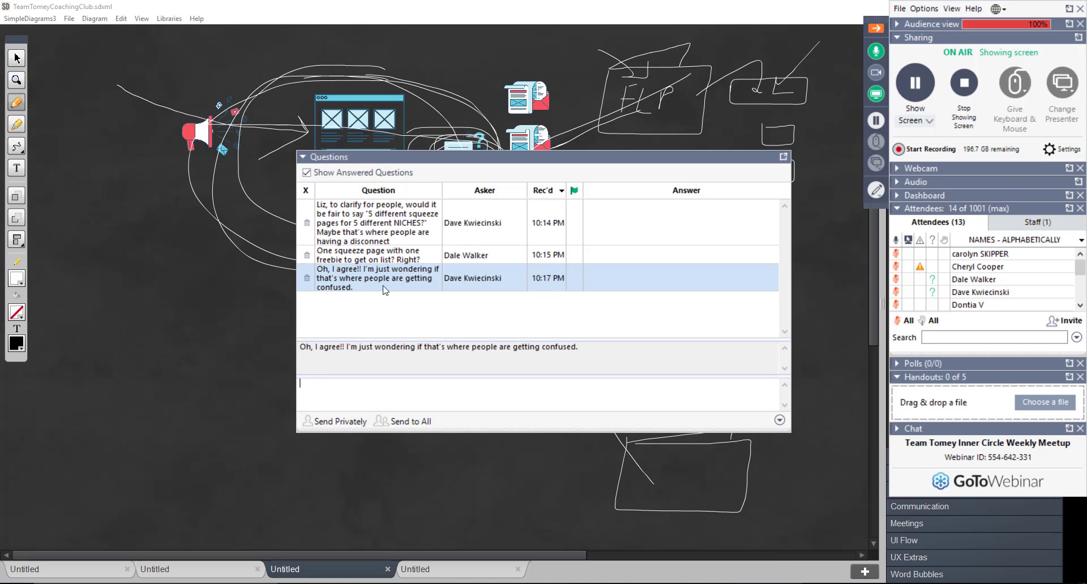
pyautogui.click(307, 278)
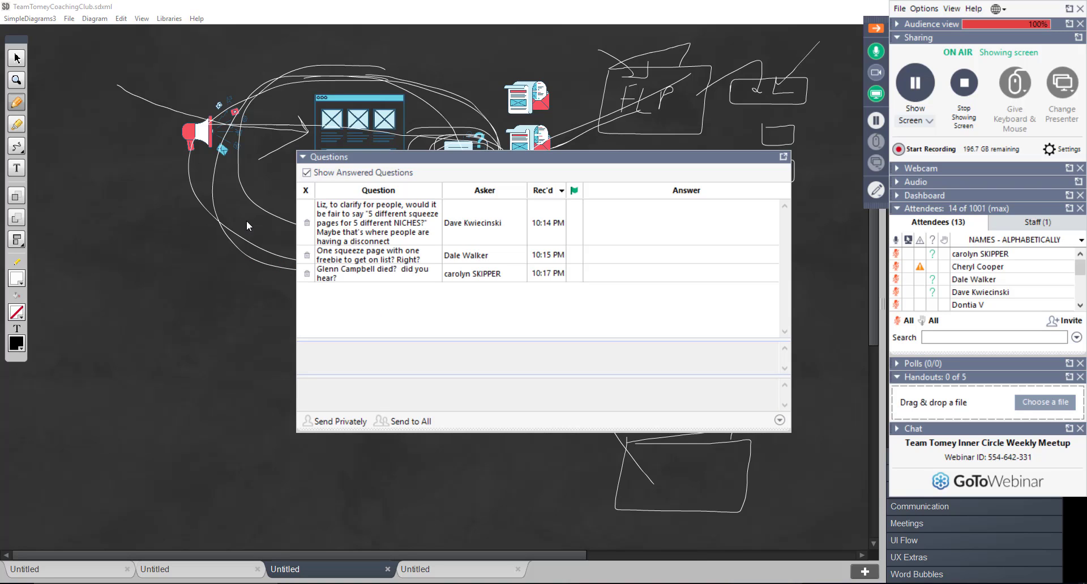
pyautogui.click(348, 282)
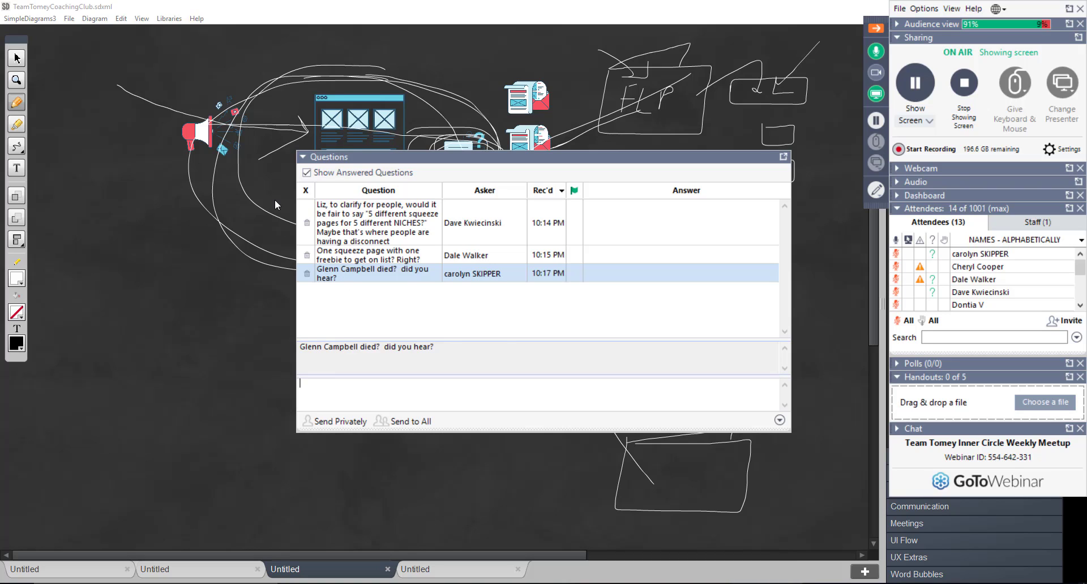
pyautogui.click(341, 255)
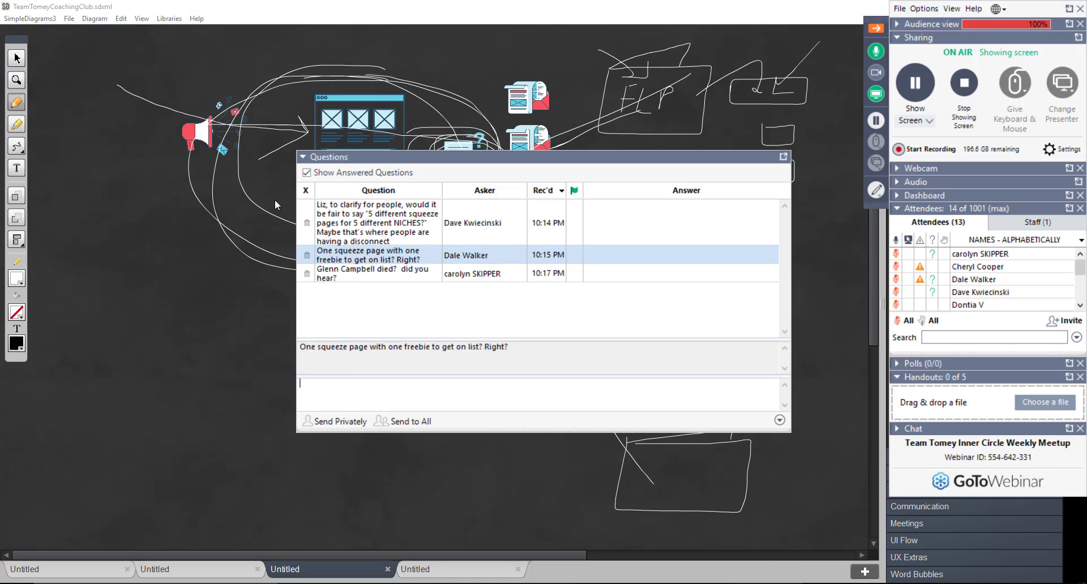
pyautogui.click(306, 256)
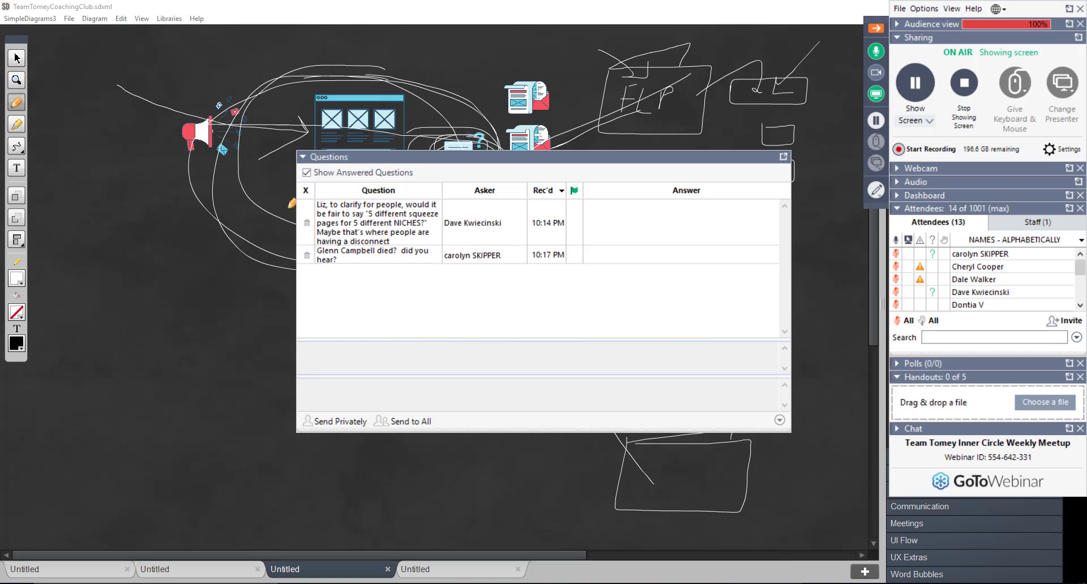
pyautogui.click(307, 223)
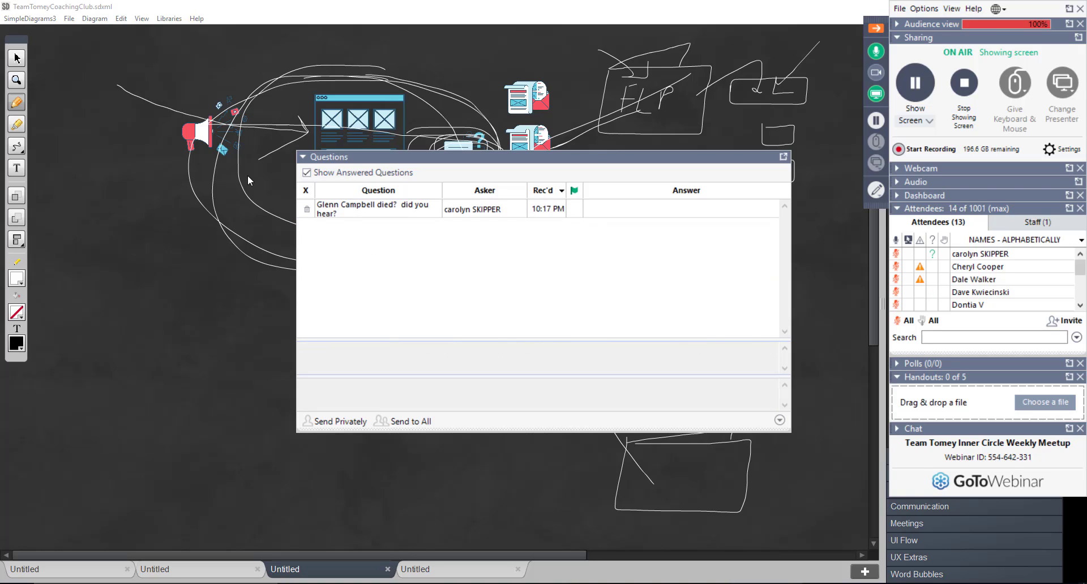
pyautogui.click(307, 209)
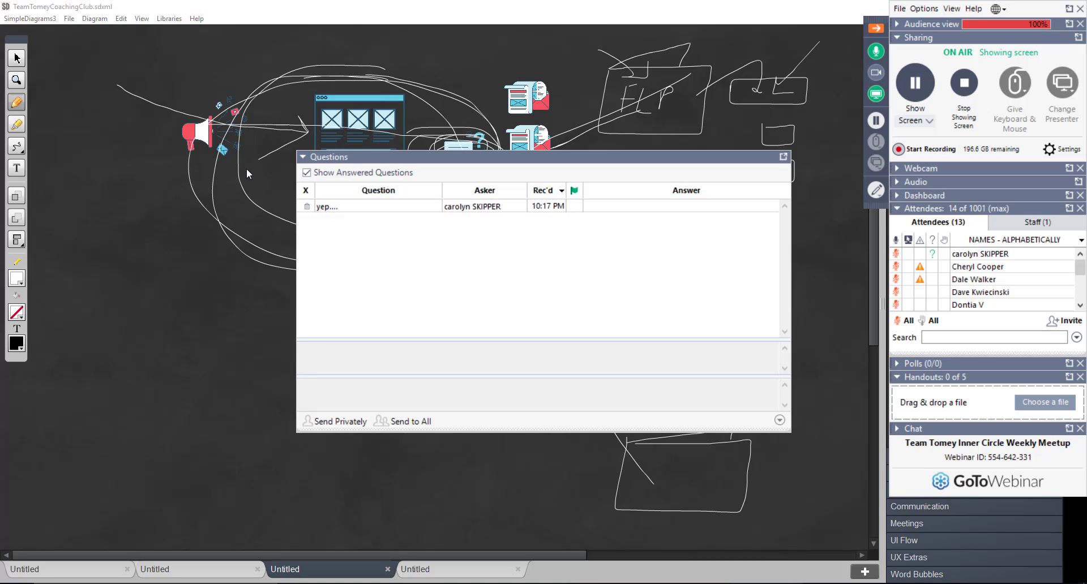
pyautogui.click(307, 209)
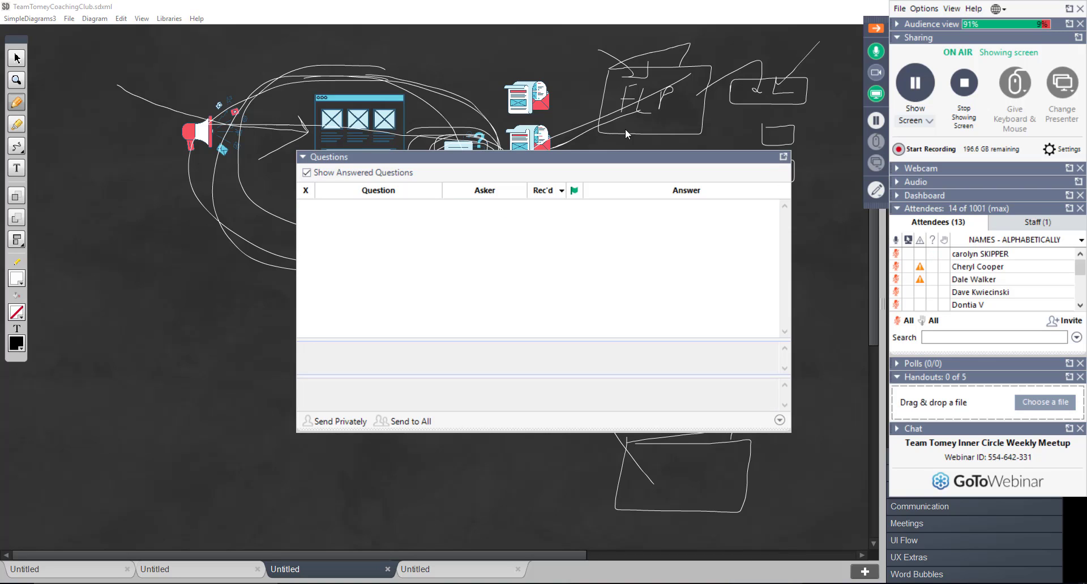
# Switch to the Weekly Meetup drawing, delete the 'LOVE the example!' comment and dock the Questions window.
pyautogui.click(783, 157)
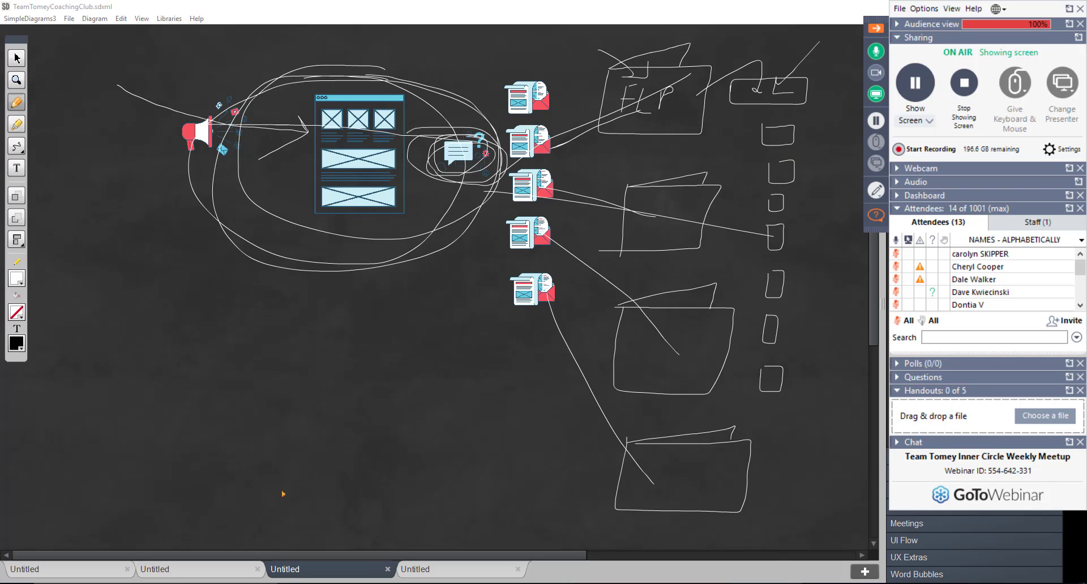
pyautogui.click(77, 568)
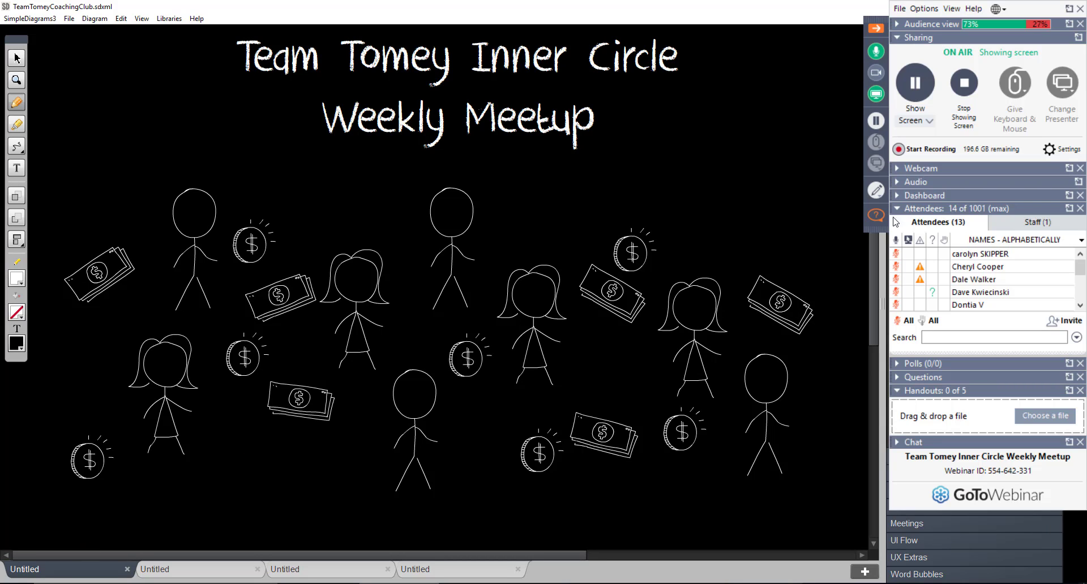
pyautogui.click(881, 216)
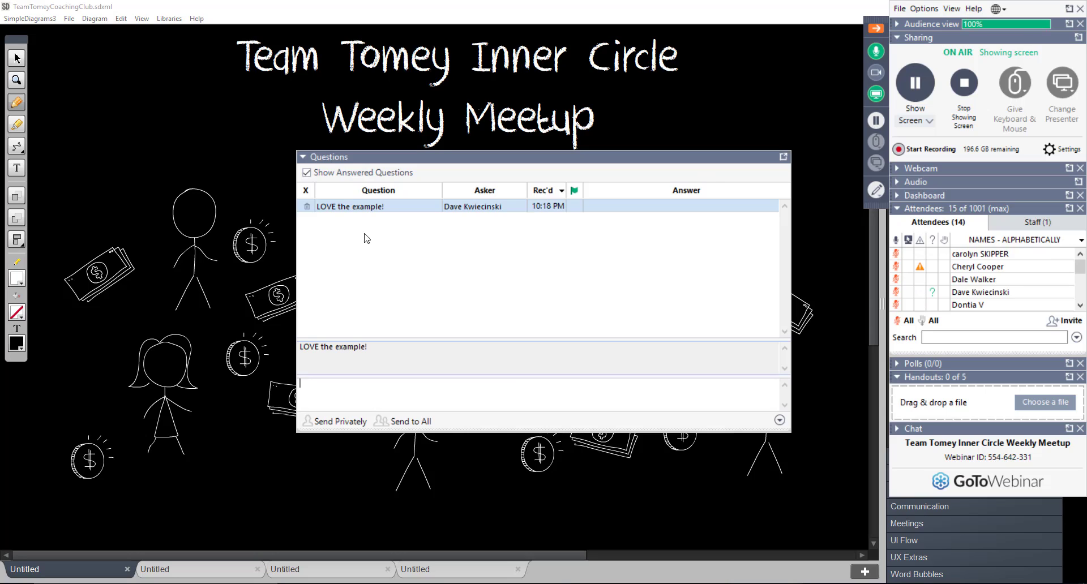
pyautogui.click(309, 208)
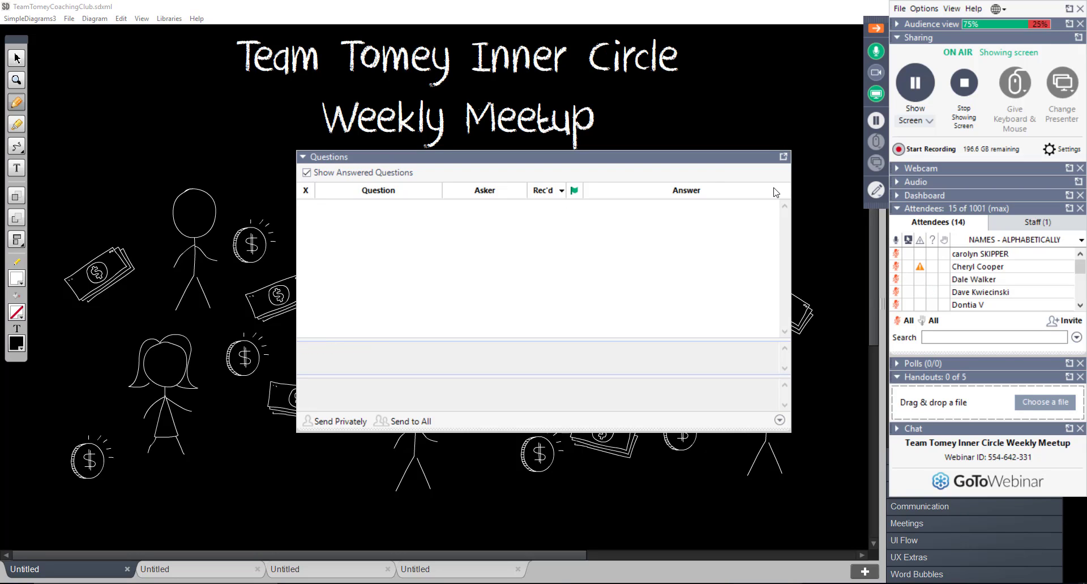
pyautogui.click(784, 157)
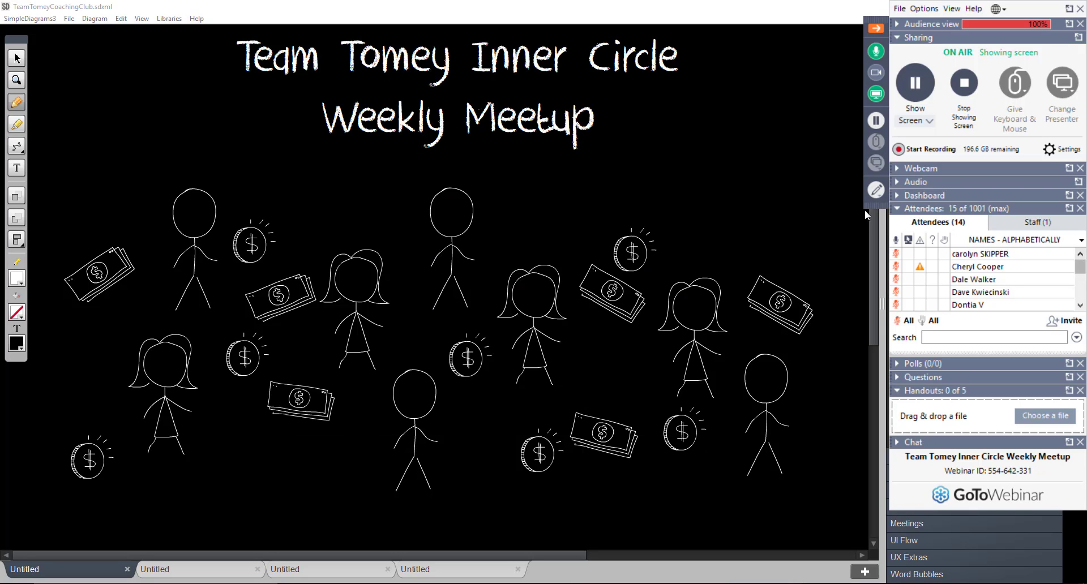
# Reopen the Questions window over the Weekly Meetup page to show two new questions.
pyautogui.moveTo(1079, 266); pyautogui.dragTo(1080, 300)
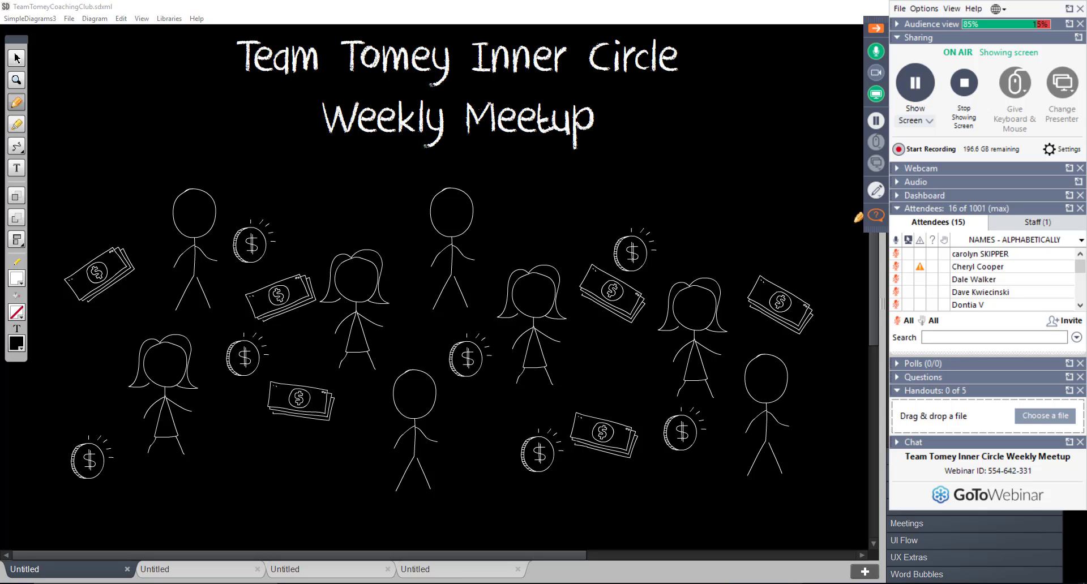
pyautogui.click(874, 215)
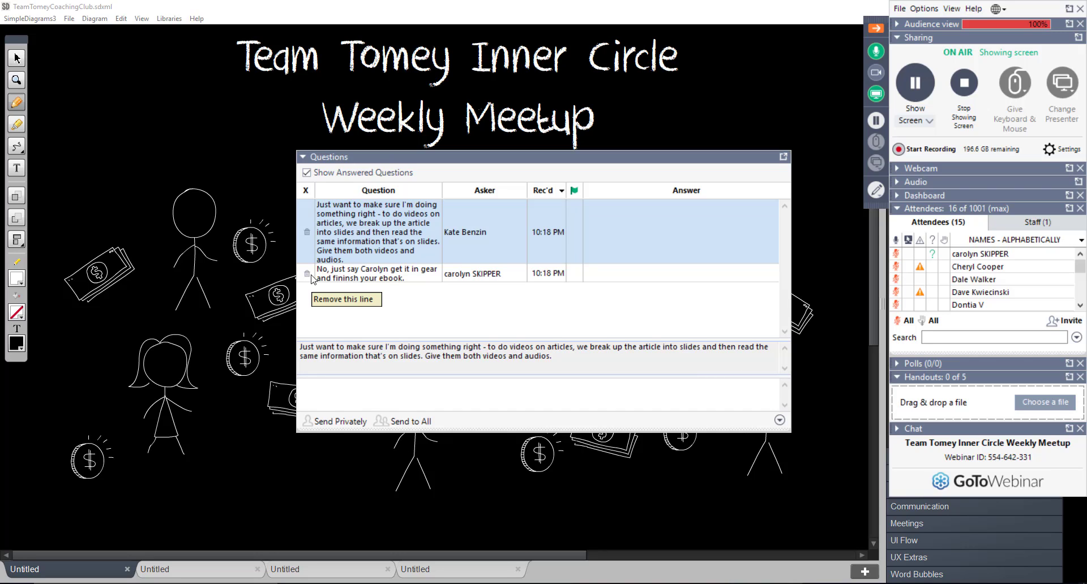
# Delete the get-it-in-gear reply, 'Great. Thanks.', the yes reply and the articles-to-videos question.
pyautogui.click(349, 279)
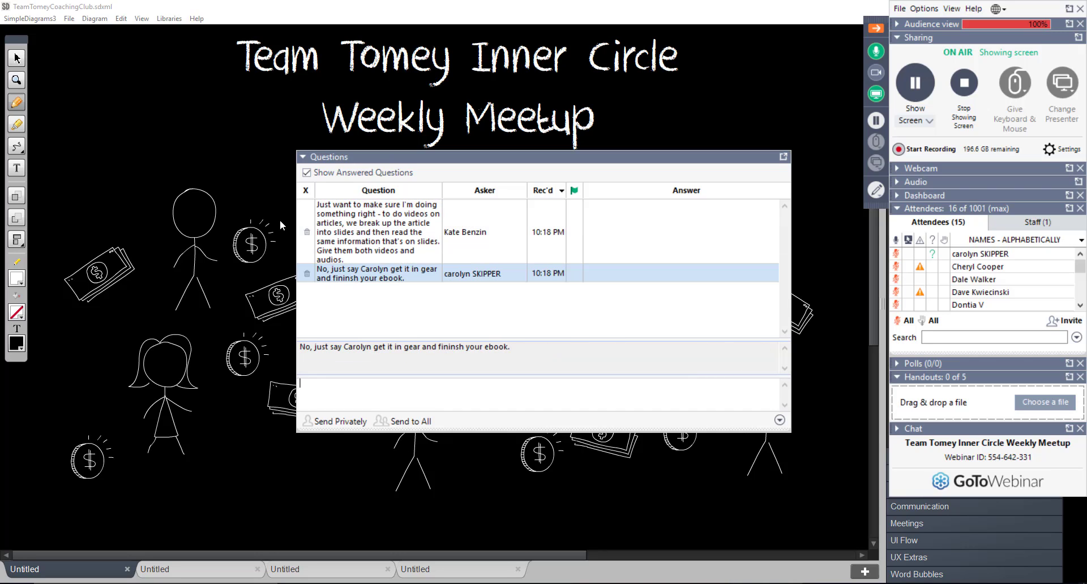
pyautogui.click(309, 274)
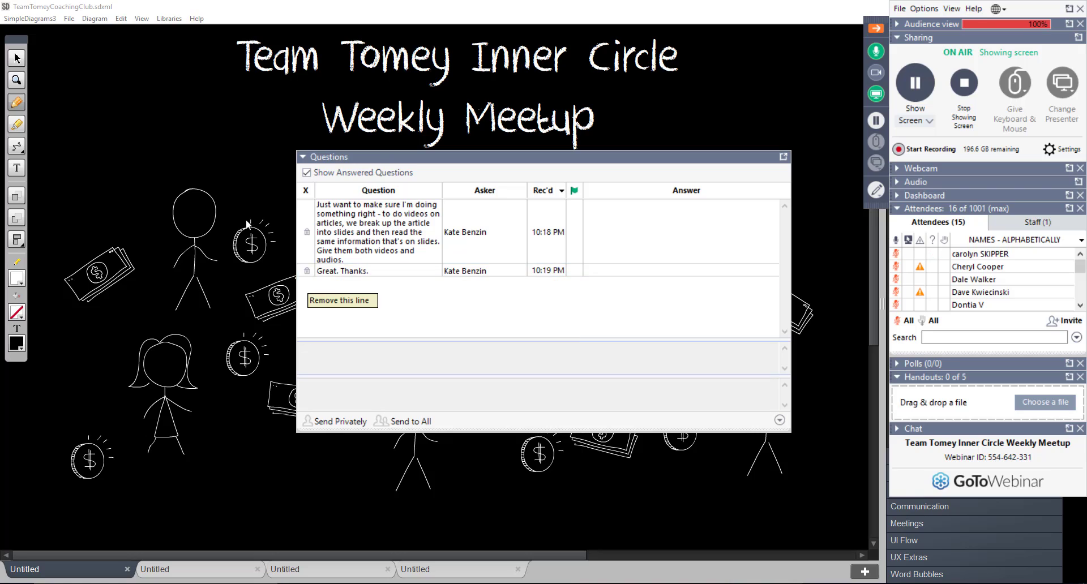
pyautogui.click(309, 273)
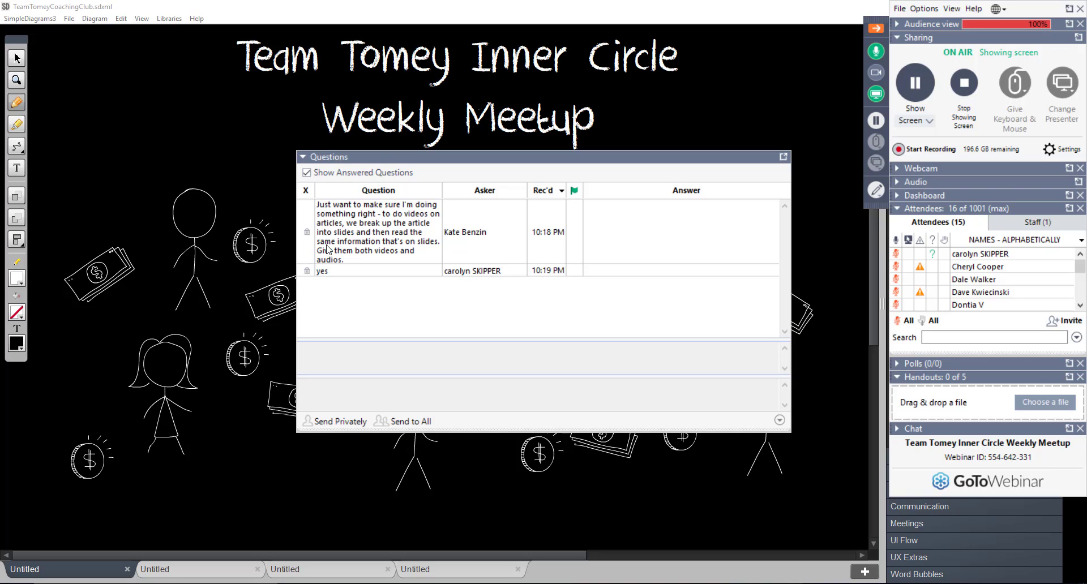
pyautogui.click(307, 271)
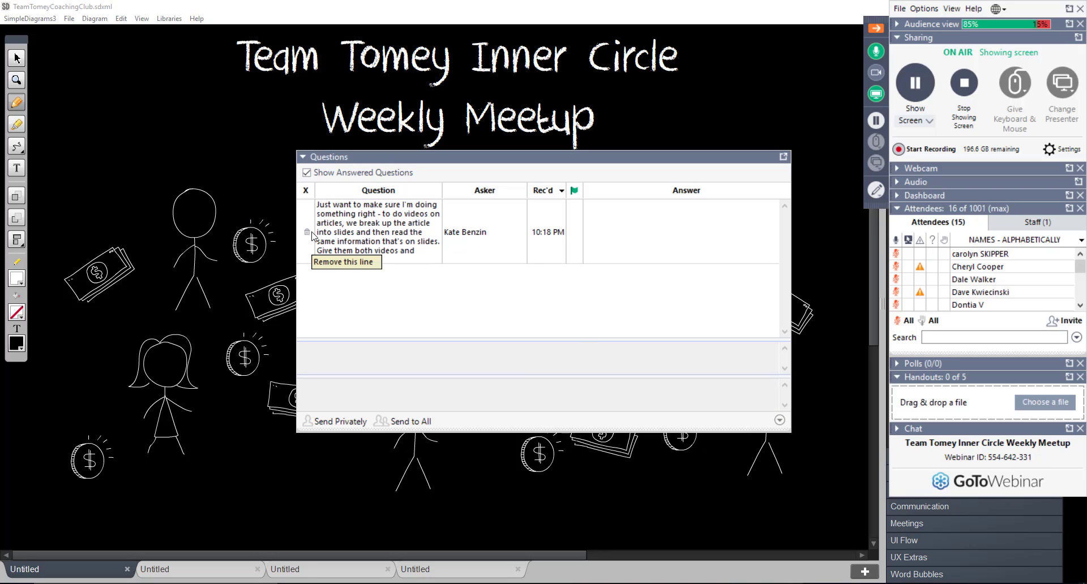
pyautogui.click(307, 232)
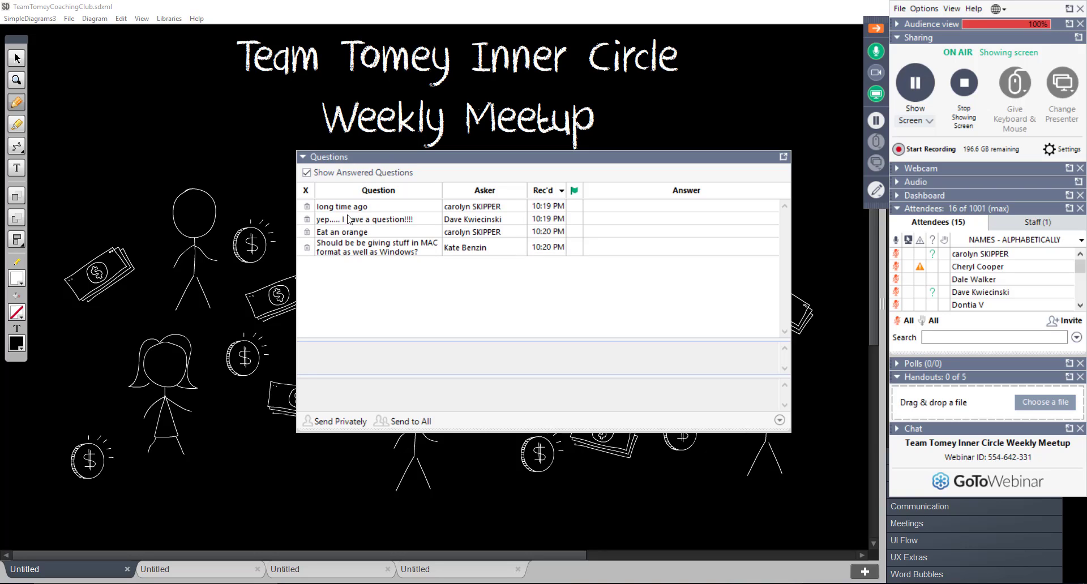
# Delete an answered question, then read and delete the Mac versus Windows format question.
pyautogui.click(306, 208)
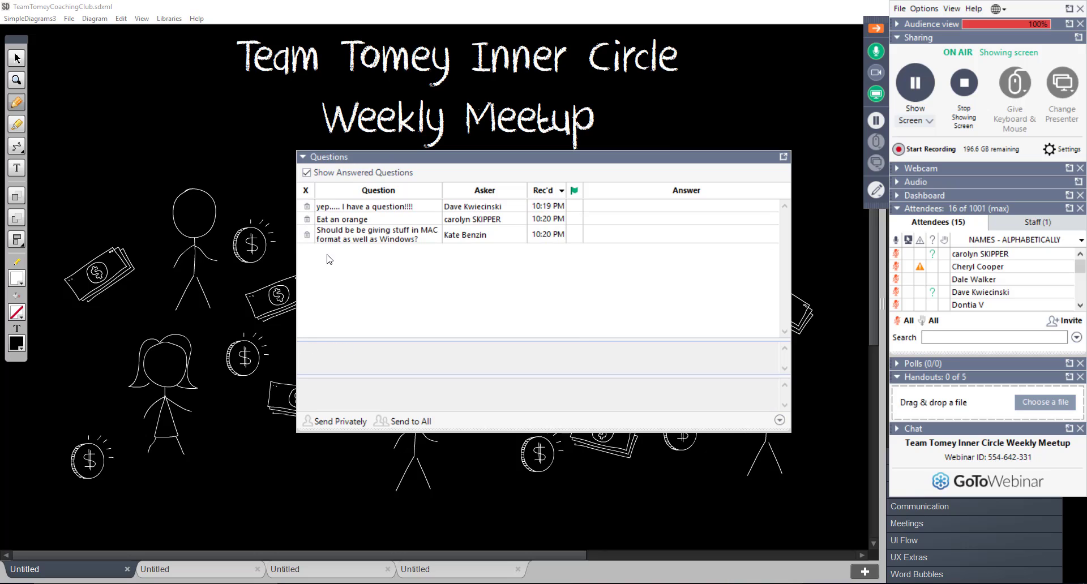
pyautogui.click(373, 237)
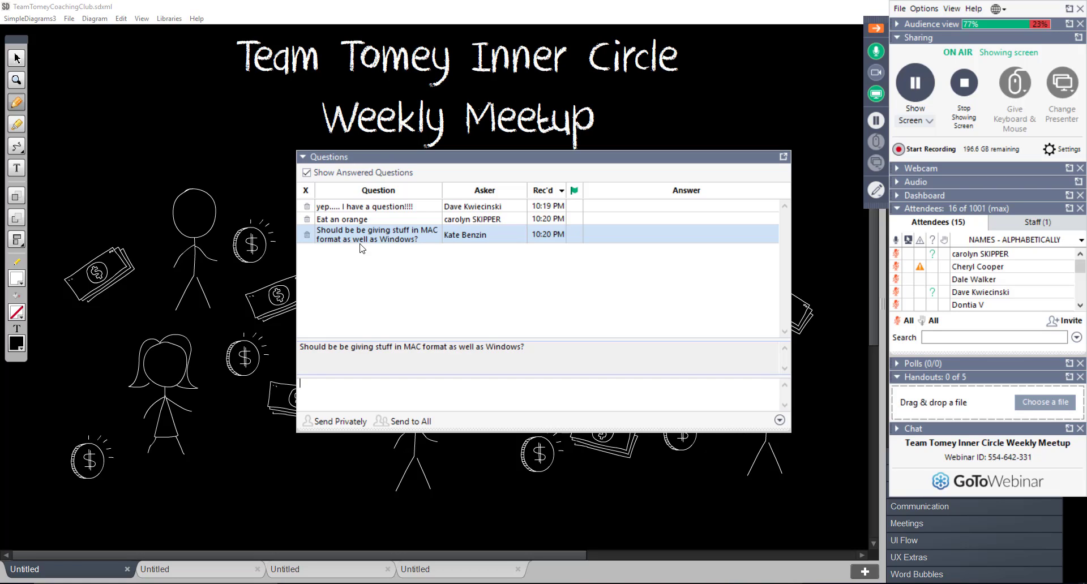
pyautogui.click(307, 235)
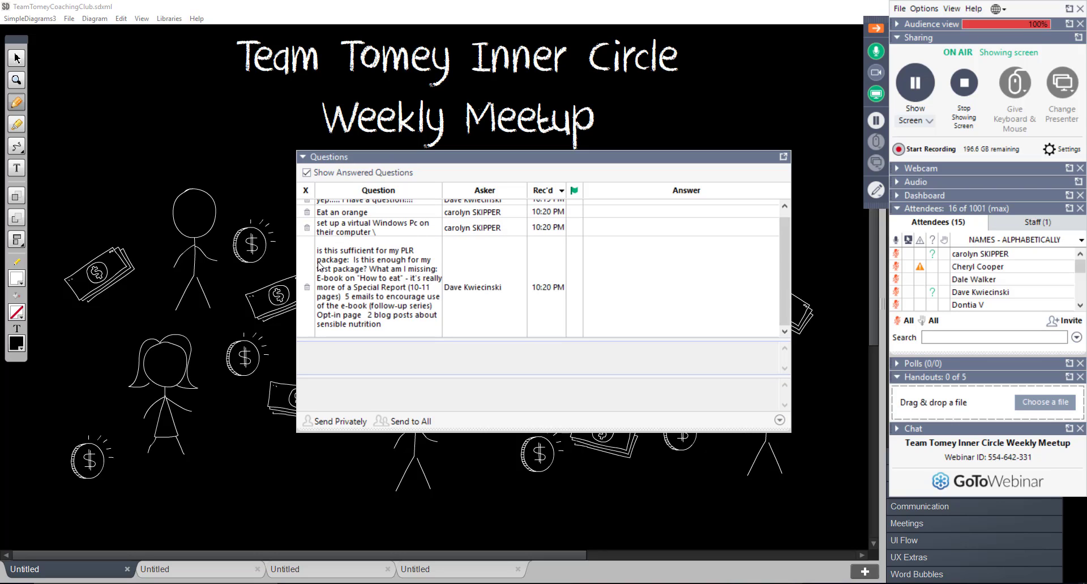
pyautogui.click(321, 276)
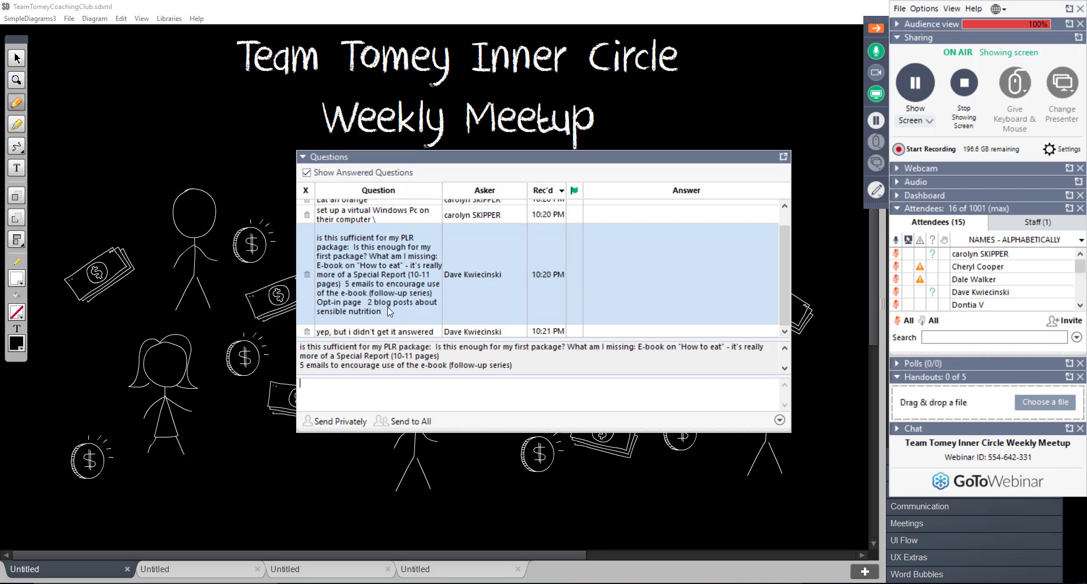
pyautogui.press('Up')
pyautogui.press('Down')
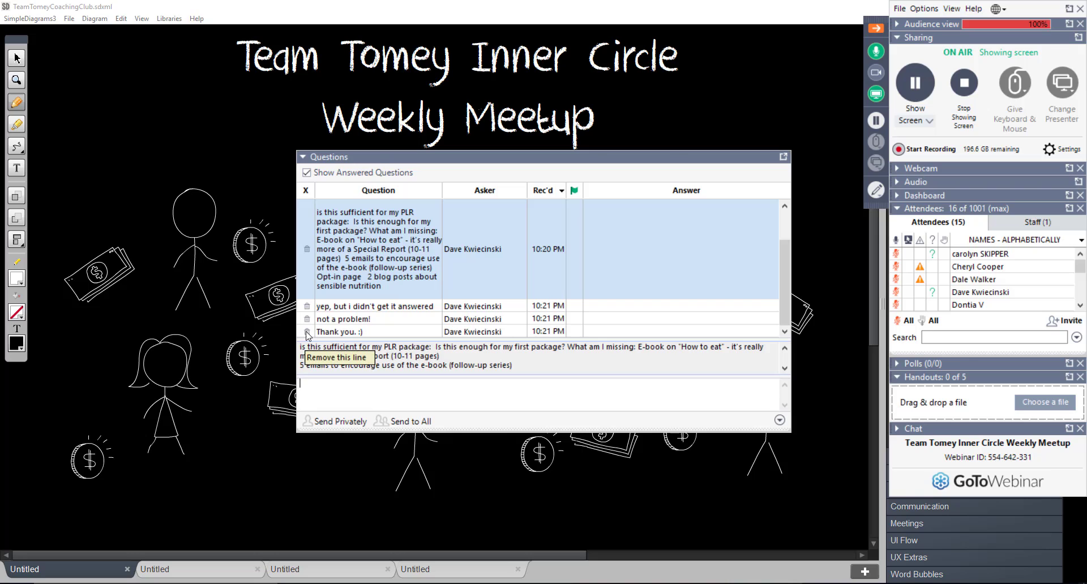
# Delete all eight messages, from 'Thank you. :)' through 'okay... excellent', then dock the Questions window.
pyautogui.click(307, 333)
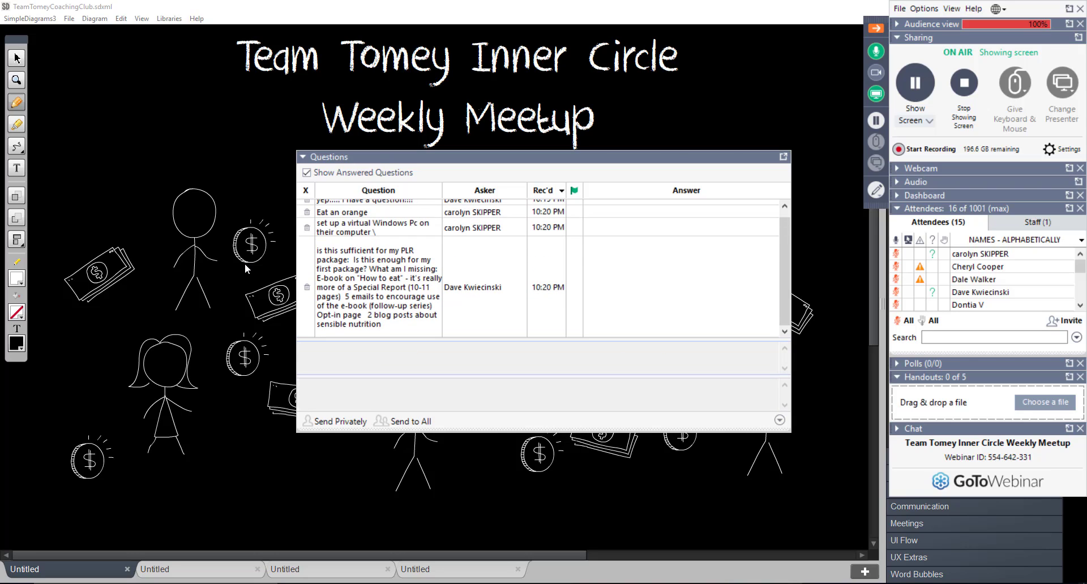
pyautogui.click(310, 291)
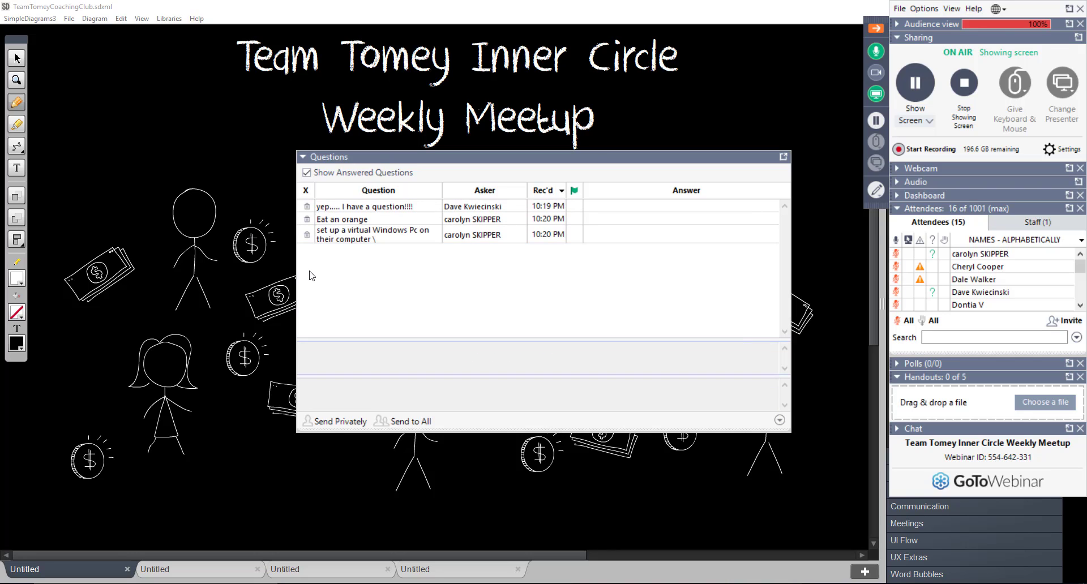
pyautogui.click(306, 206)
pyautogui.click(307, 206)
pyautogui.click(307, 206)
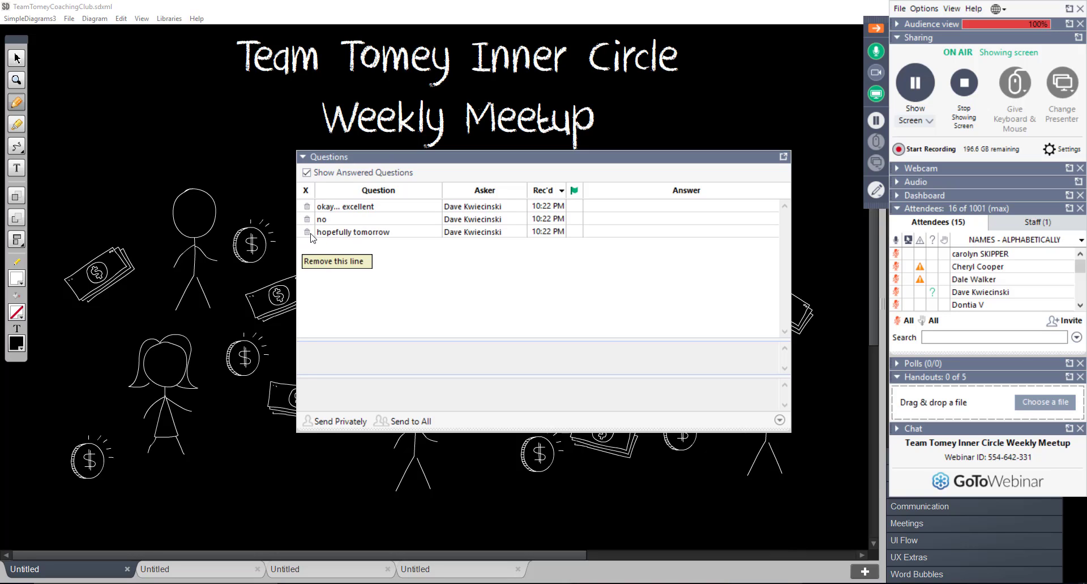
pyautogui.click(307, 232)
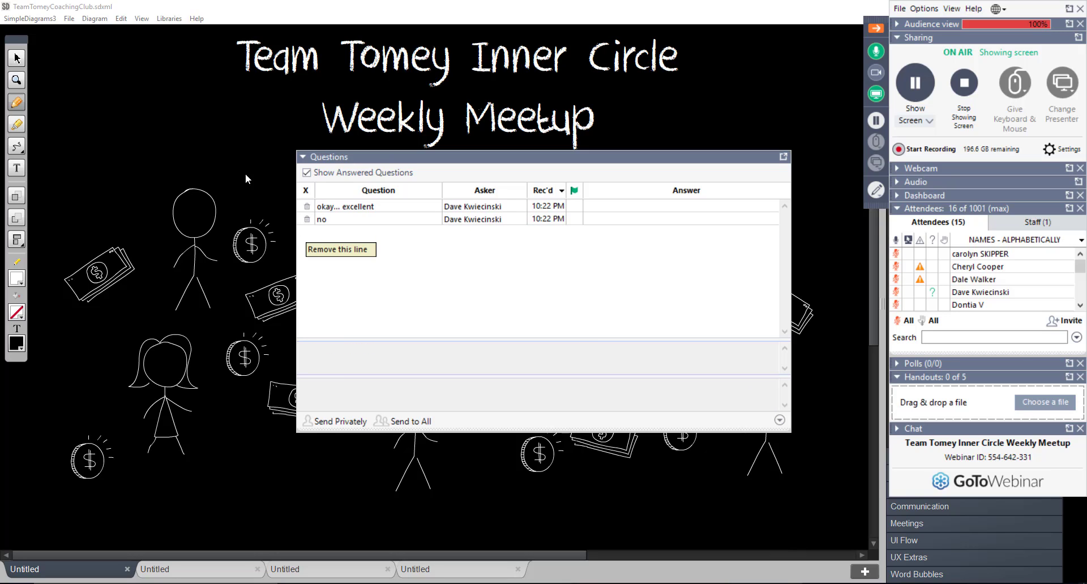
pyautogui.click(307, 219)
pyautogui.click(306, 206)
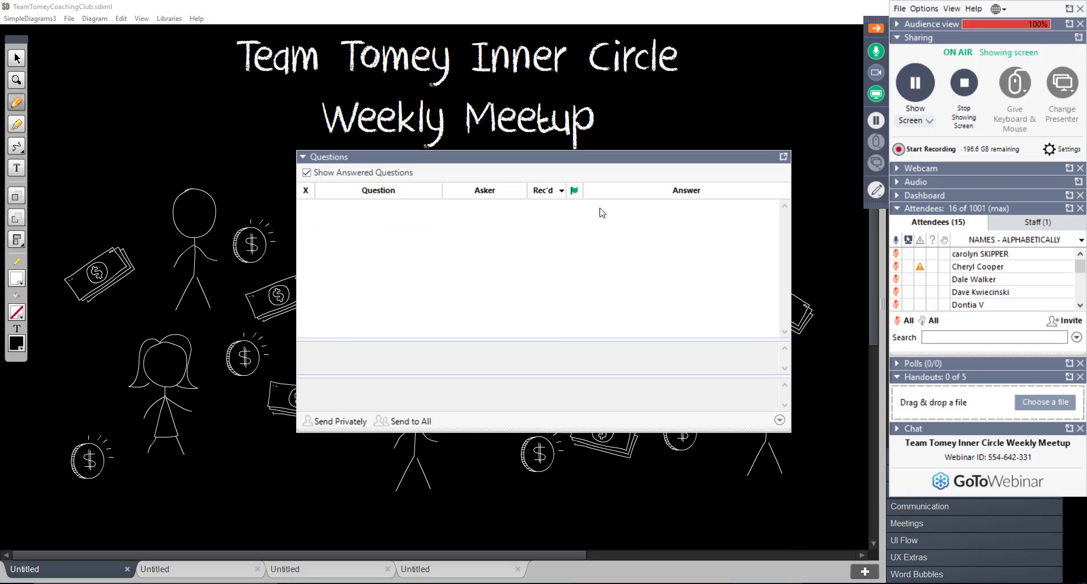
pyautogui.click(782, 158)
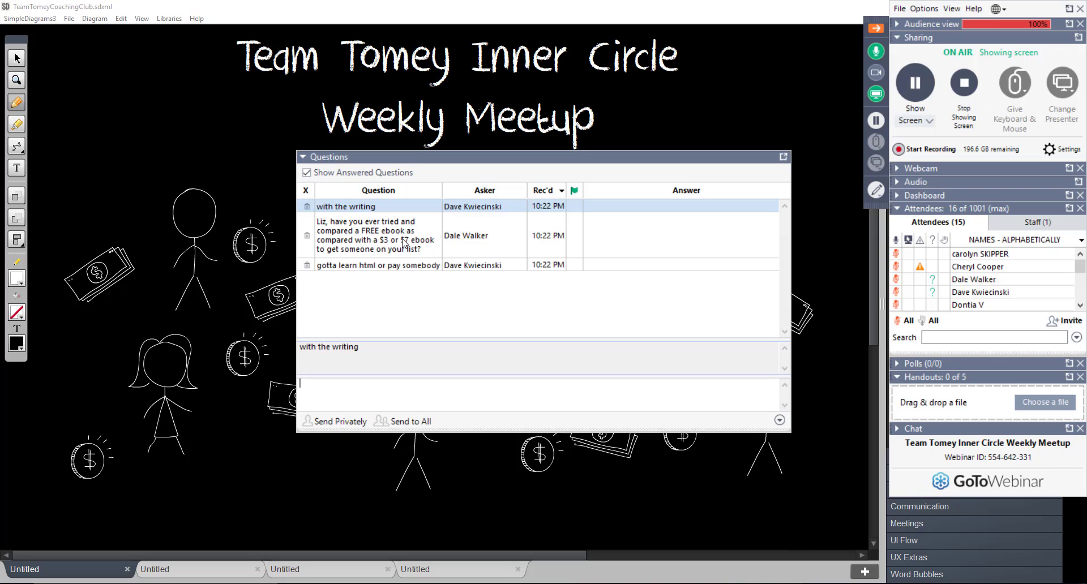
# Read, then delete the ebook, 'gotta learn html' and 'with the writing' questions, and dock the window.
pyautogui.click(373, 253)
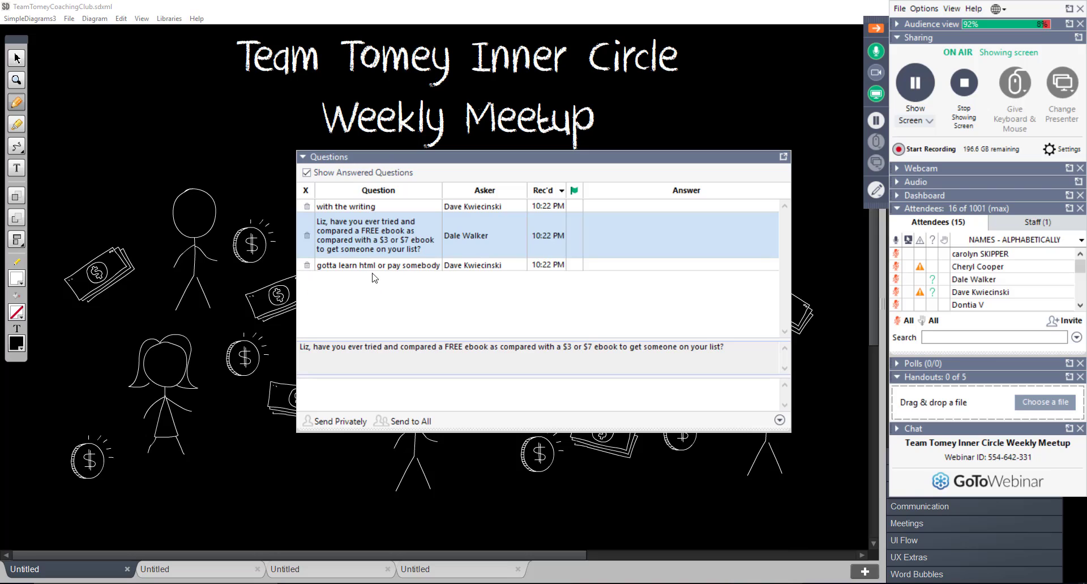
pyautogui.click(404, 266)
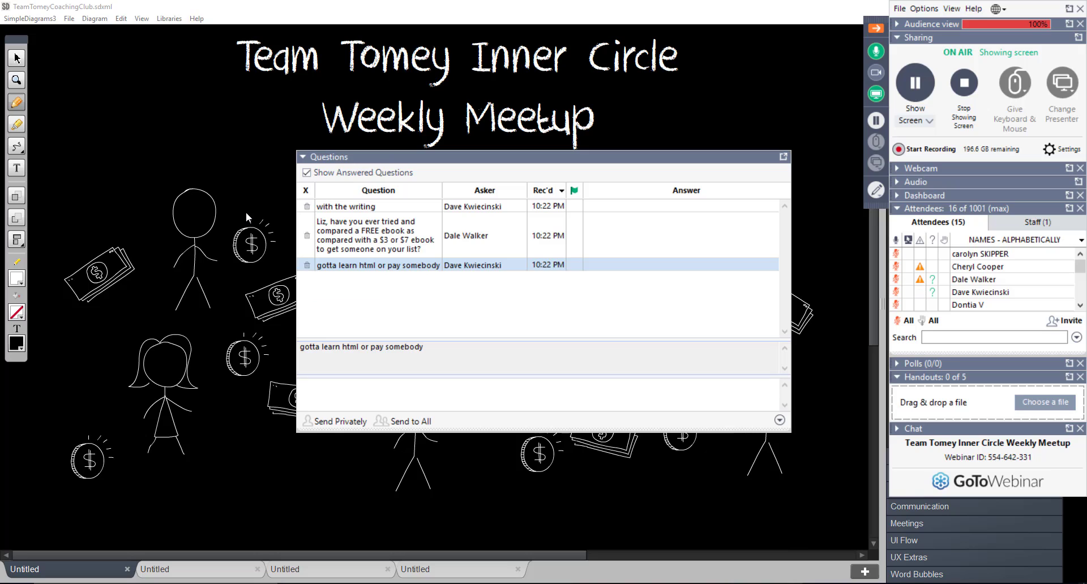
pyautogui.click(307, 265)
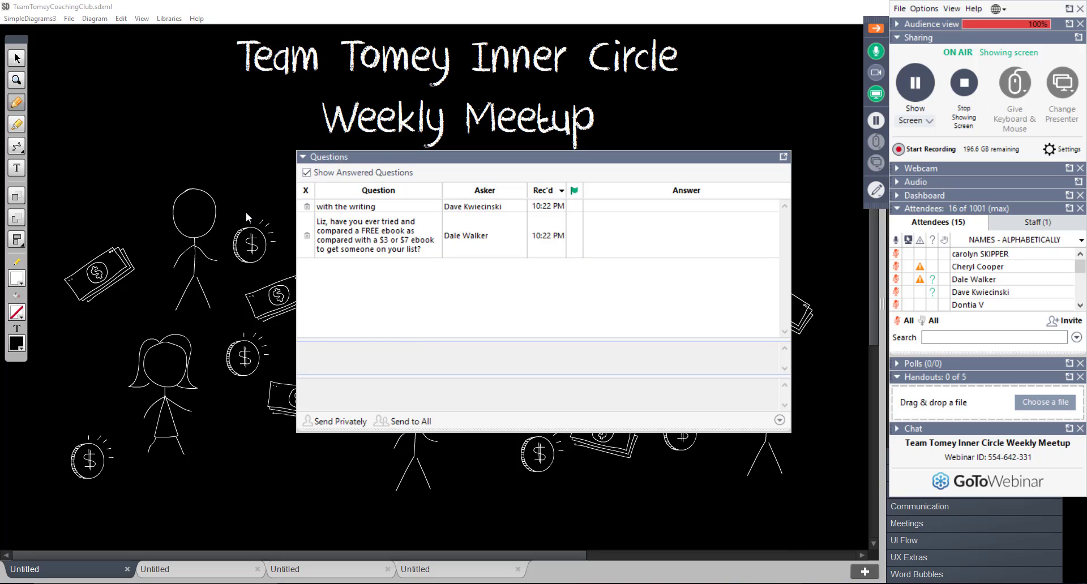
pyautogui.click(307, 235)
pyautogui.click(307, 206)
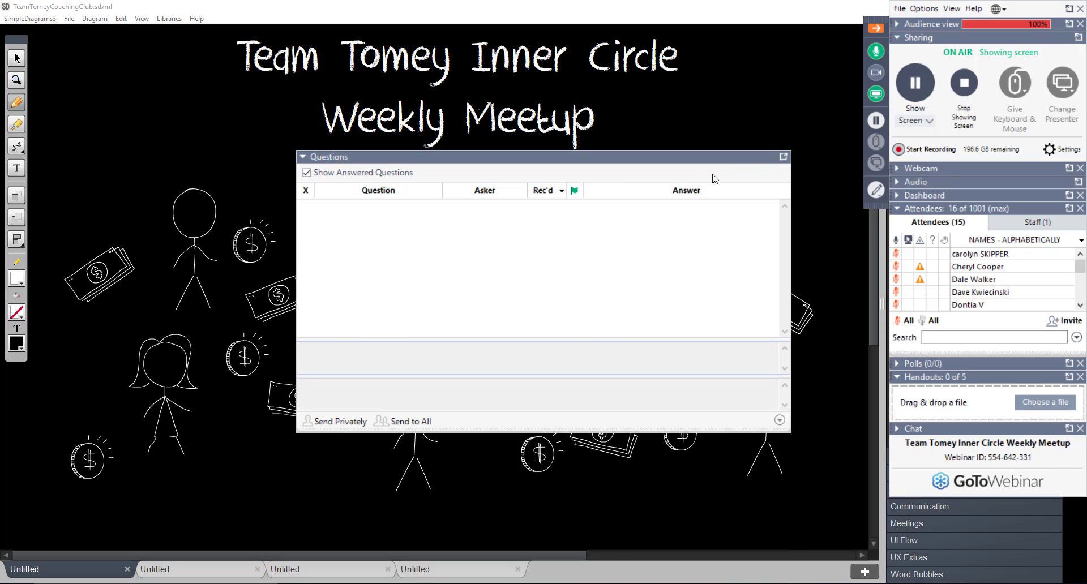
pyautogui.click(783, 157)
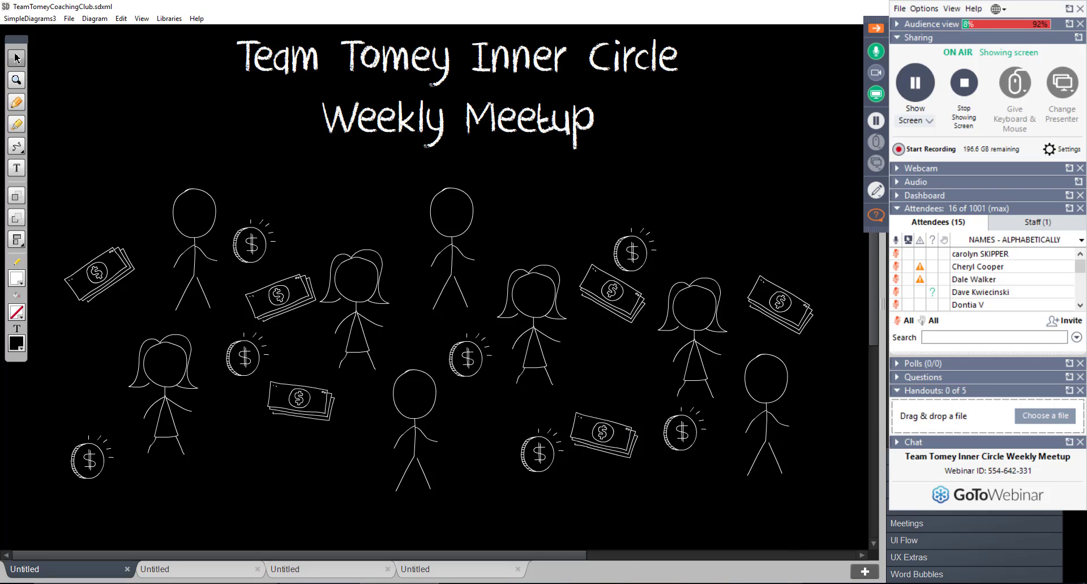
# Switch from the chalkboard diagram to the Chrome window with Alt+Tab.
pyautogui.hotkey('alt', 'Tab')
pyautogui.hotkey('alt', 'Tab')
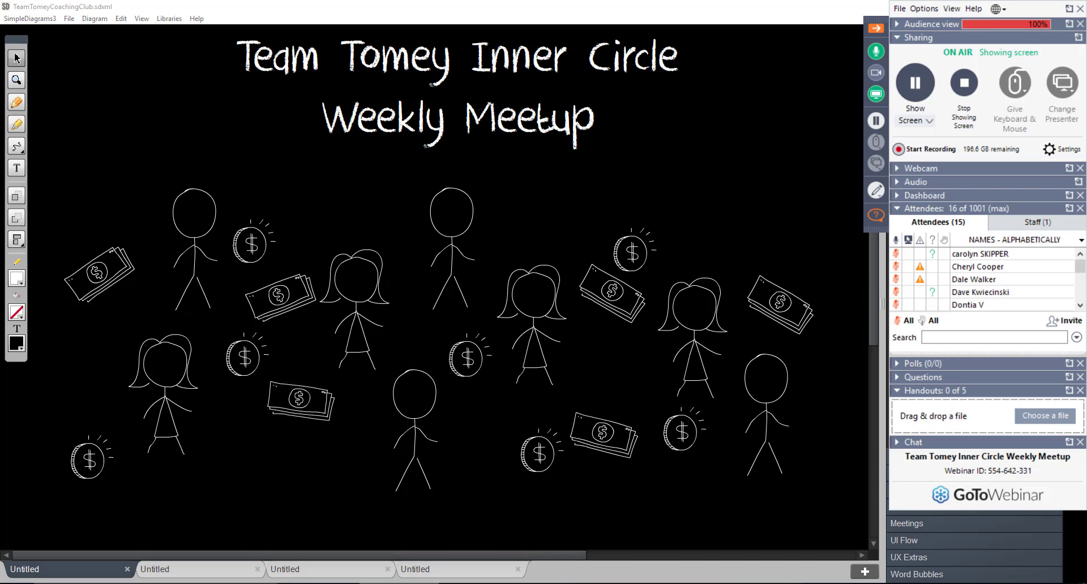
pyautogui.hotkey('alt', 'Tab')
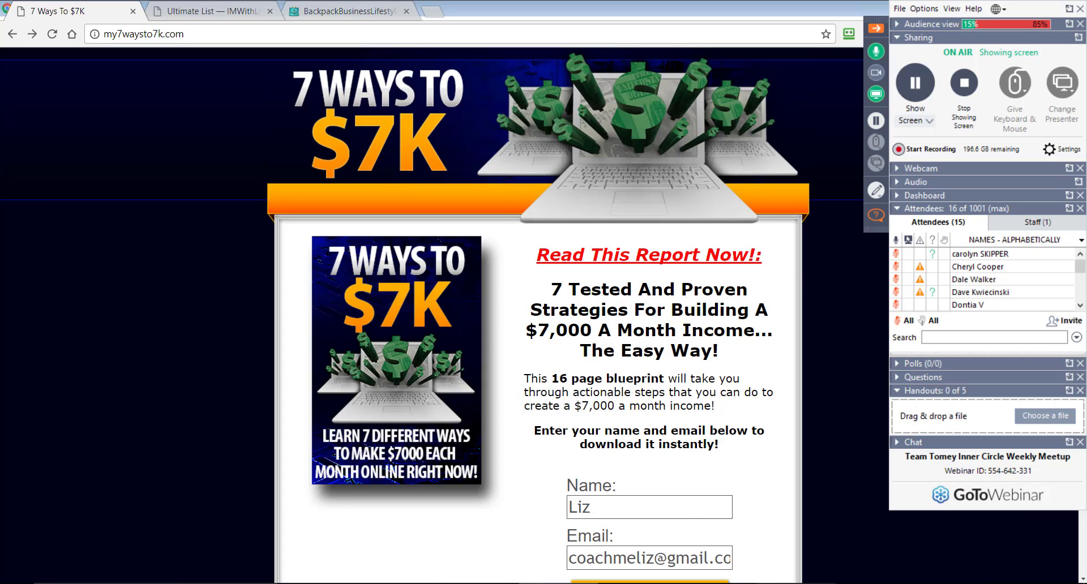
# Pop out the Questions window showing two new group-template questions over the 7 Ways To $7K page.
pyautogui.moveTo(637, 583)
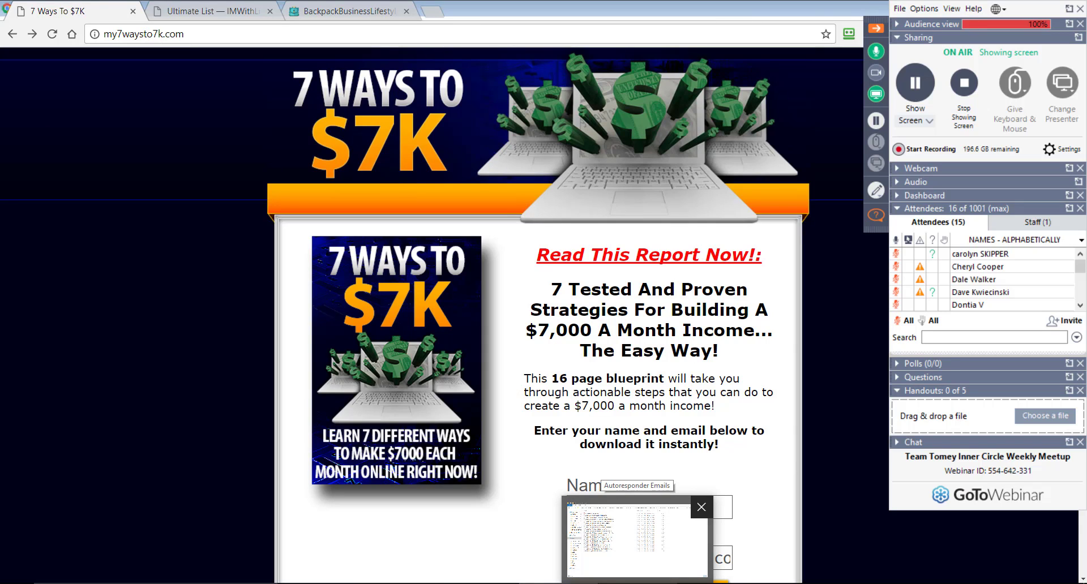
pyautogui.click(932, 254)
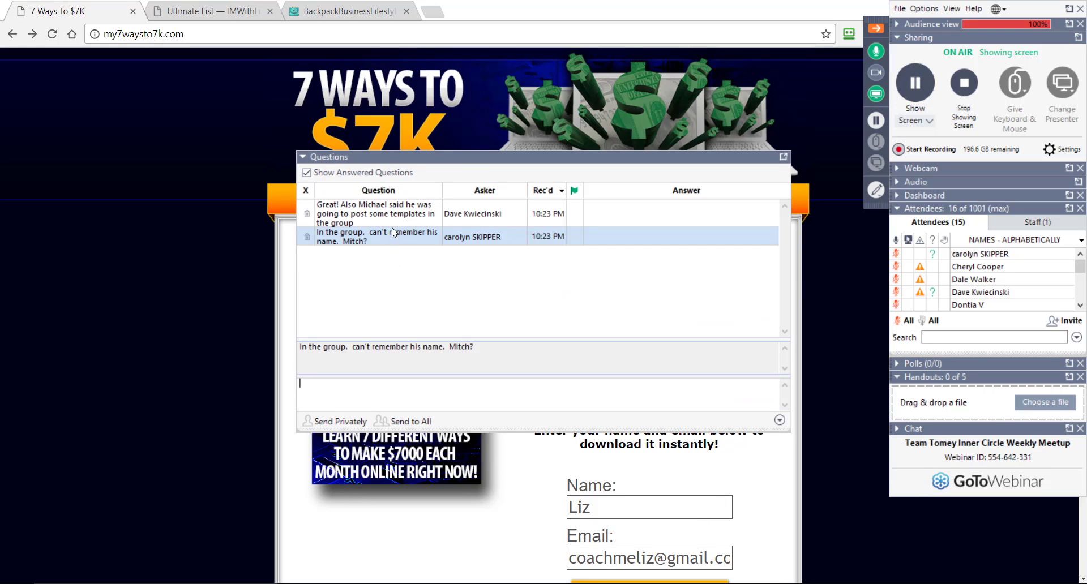
# Read the templates and follow-up messages, then delete the revising-components question.
pyautogui.click(358, 212)
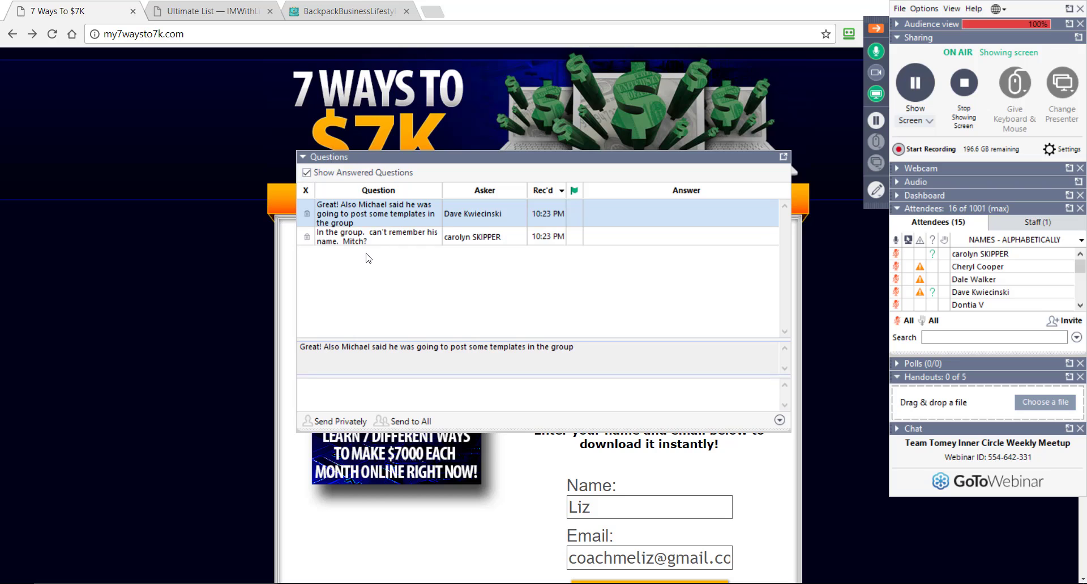
pyautogui.click(372, 237)
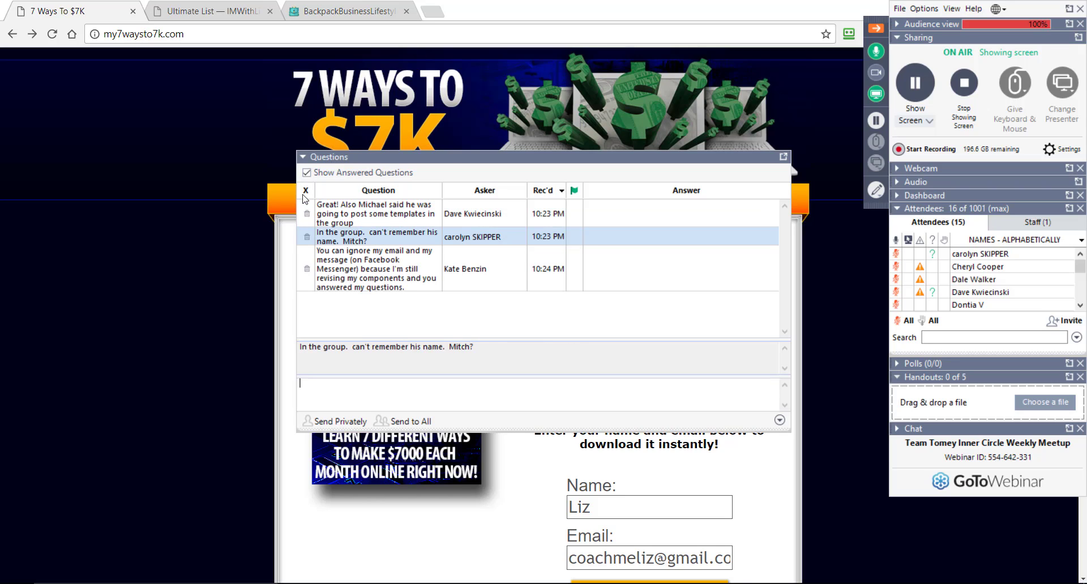
pyautogui.click(347, 289)
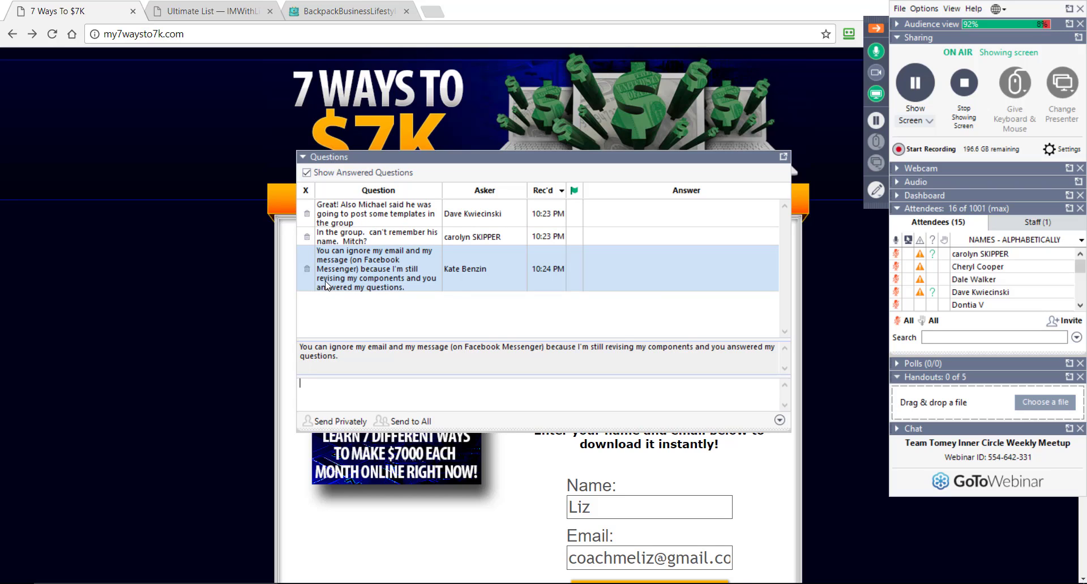
pyautogui.click(308, 268)
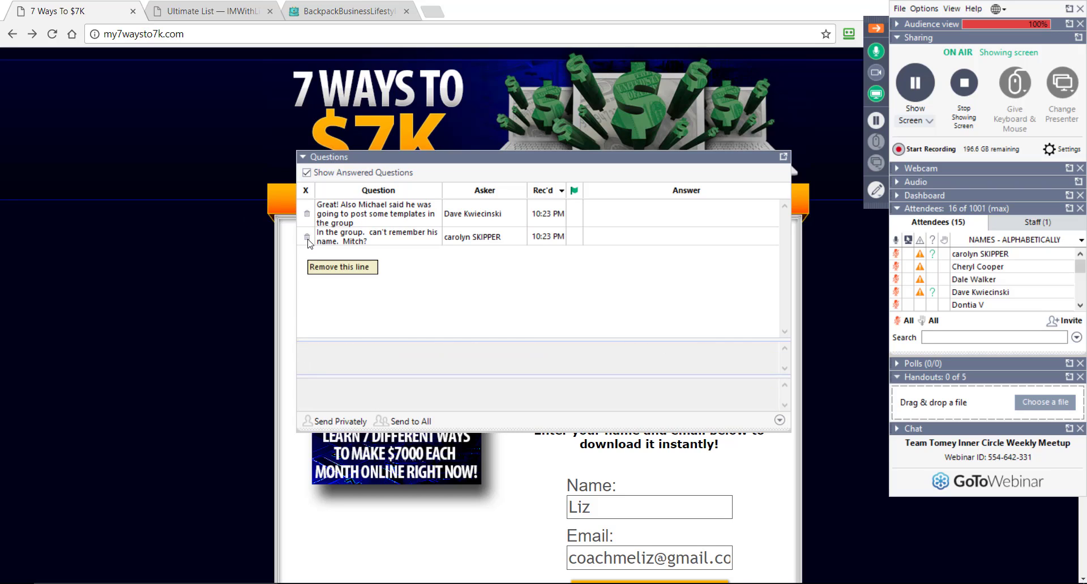
# Delete the templates-in-the-group, html downloads and last remaining questions, then dock the Questions window.
pyautogui.click(372, 244)
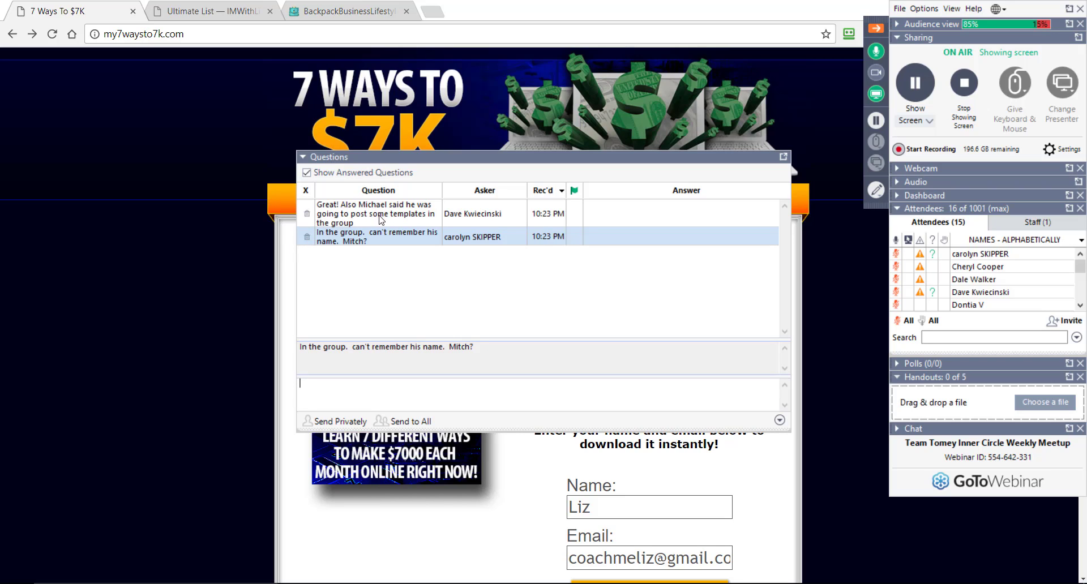
pyautogui.click(356, 218)
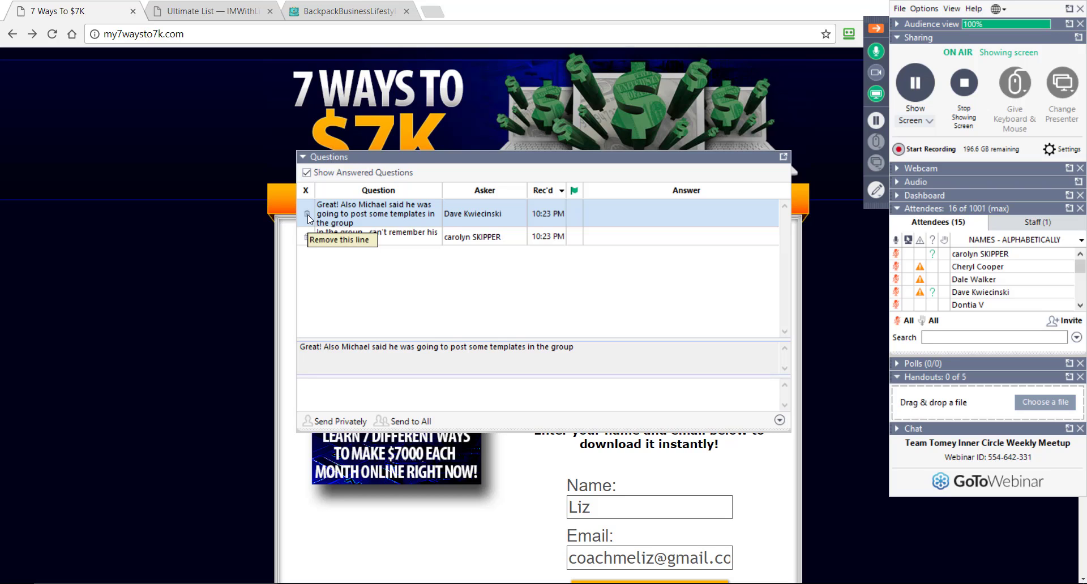
pyautogui.click(307, 214)
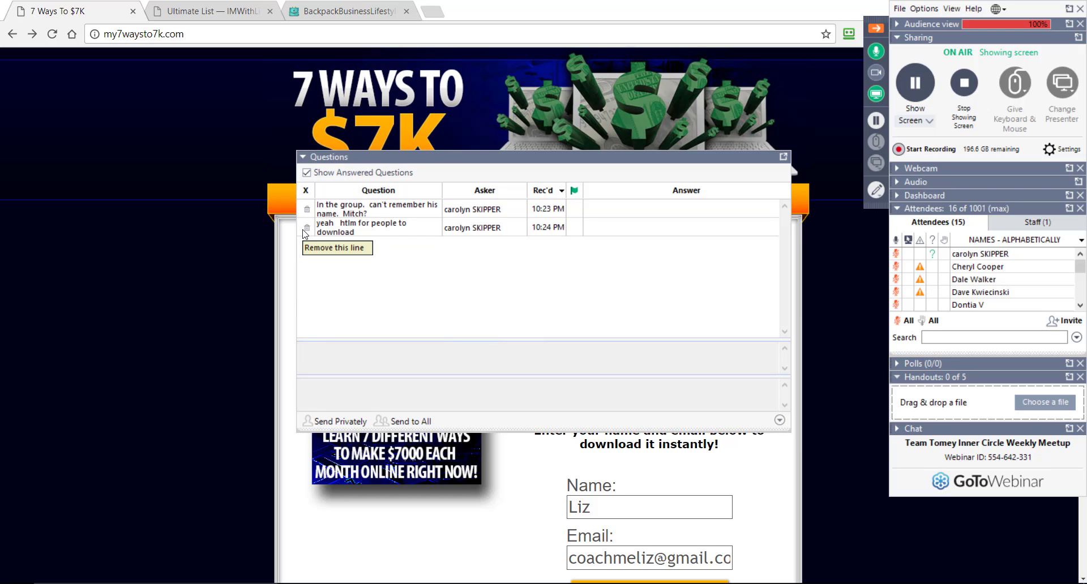
pyautogui.click(307, 228)
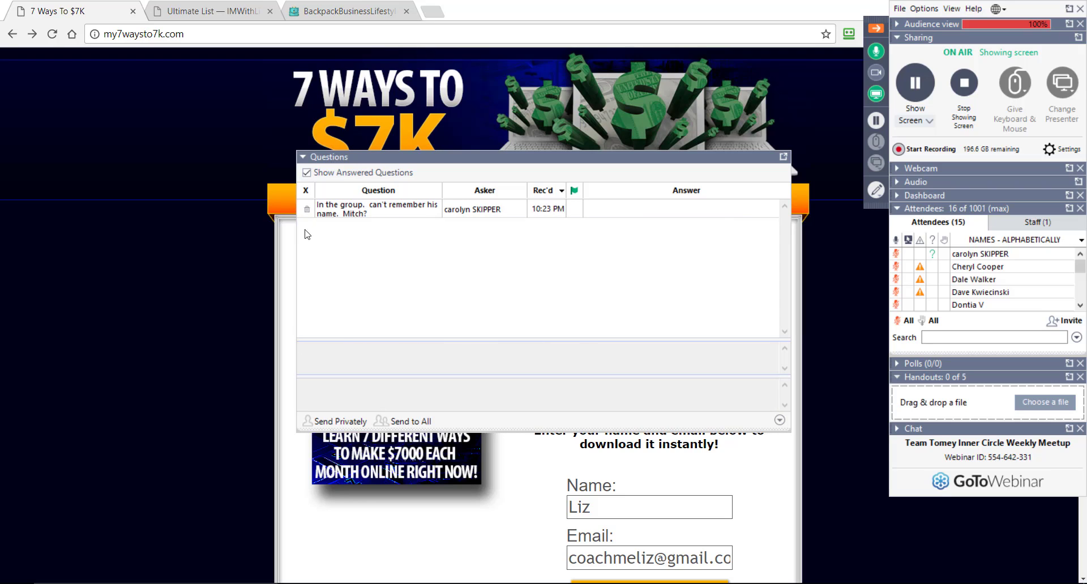
pyautogui.click(307, 210)
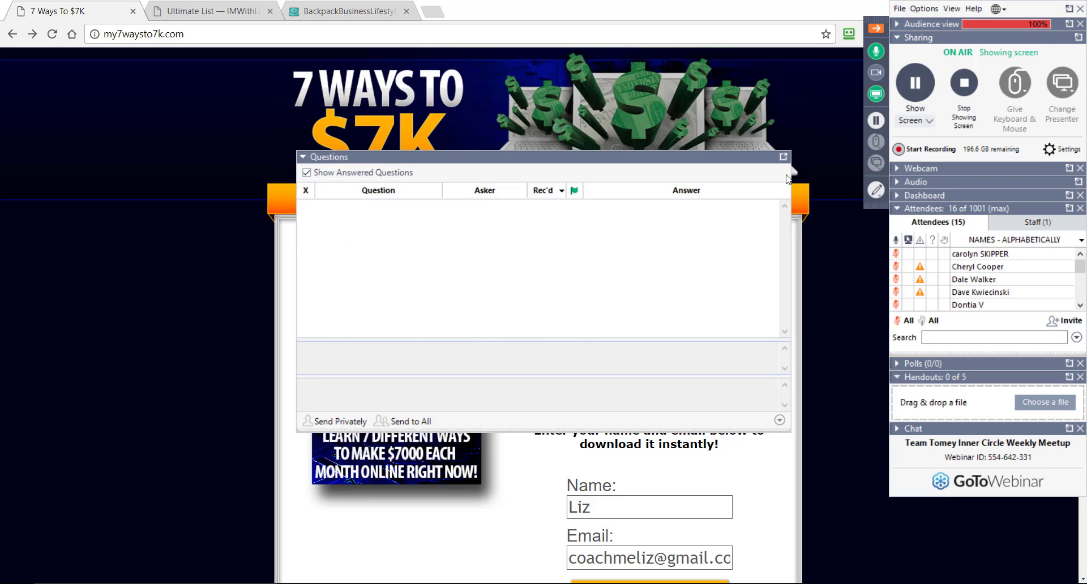
pyautogui.click(783, 157)
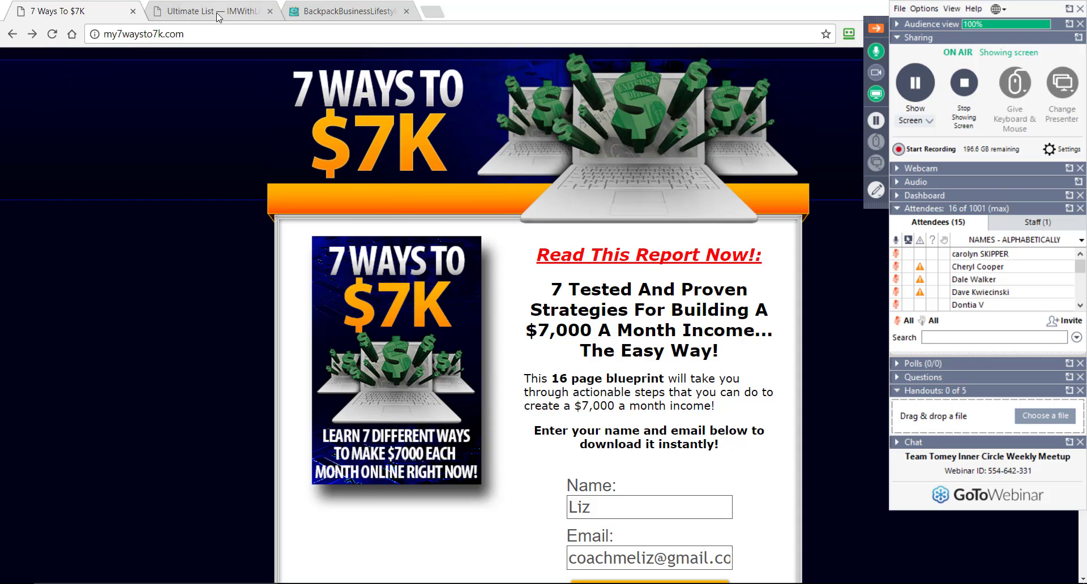
# Close the BackpackBusinessLifestyle and Ultimate List tabs, then the last tab and Chrome itself.
pyautogui.click(240, 14)
pyautogui.click(334, 12)
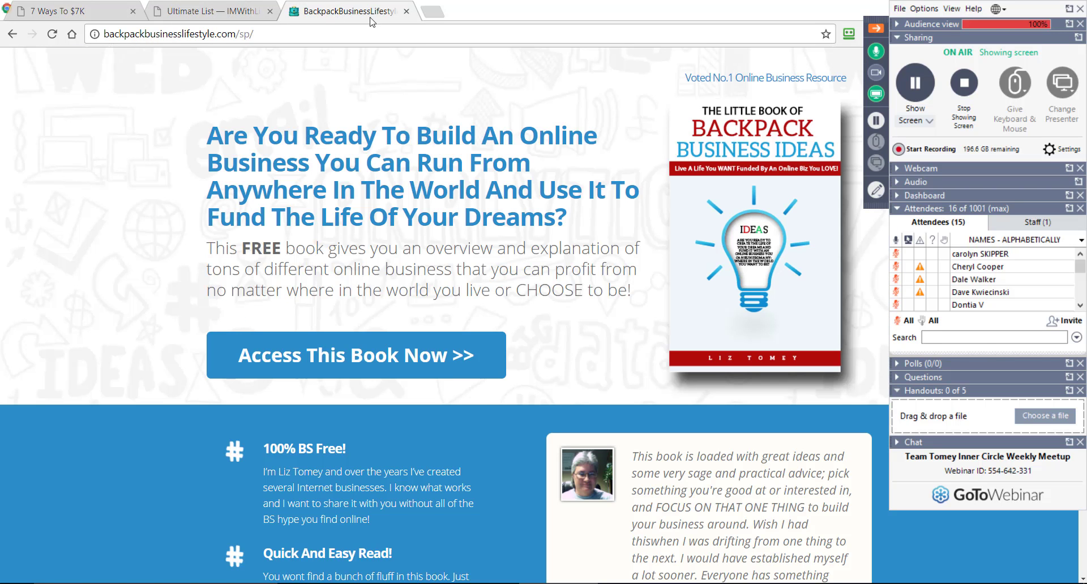
pyautogui.click(406, 11)
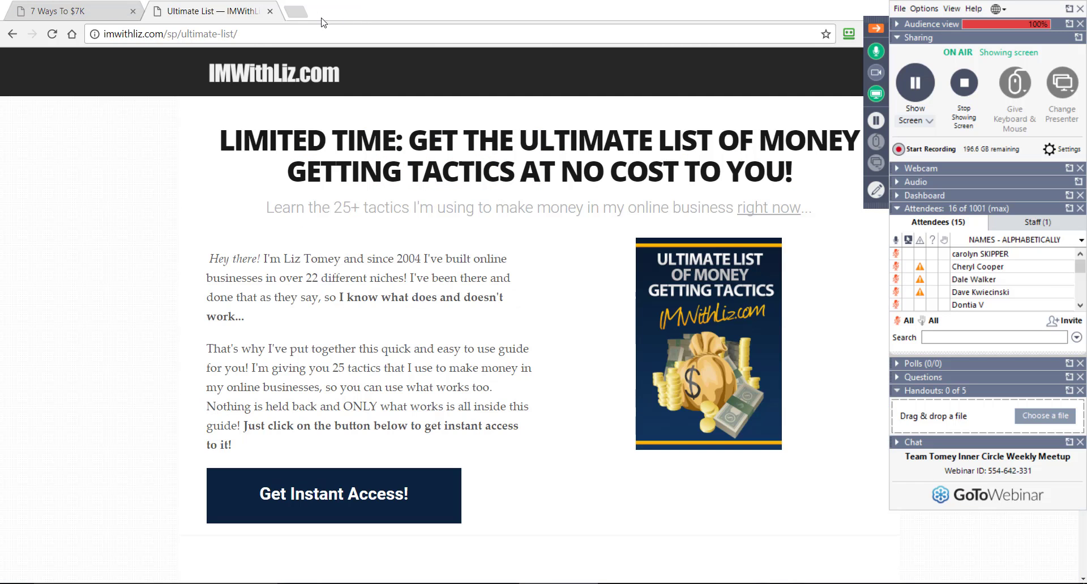
pyautogui.click(270, 12)
pyautogui.click(132, 11)
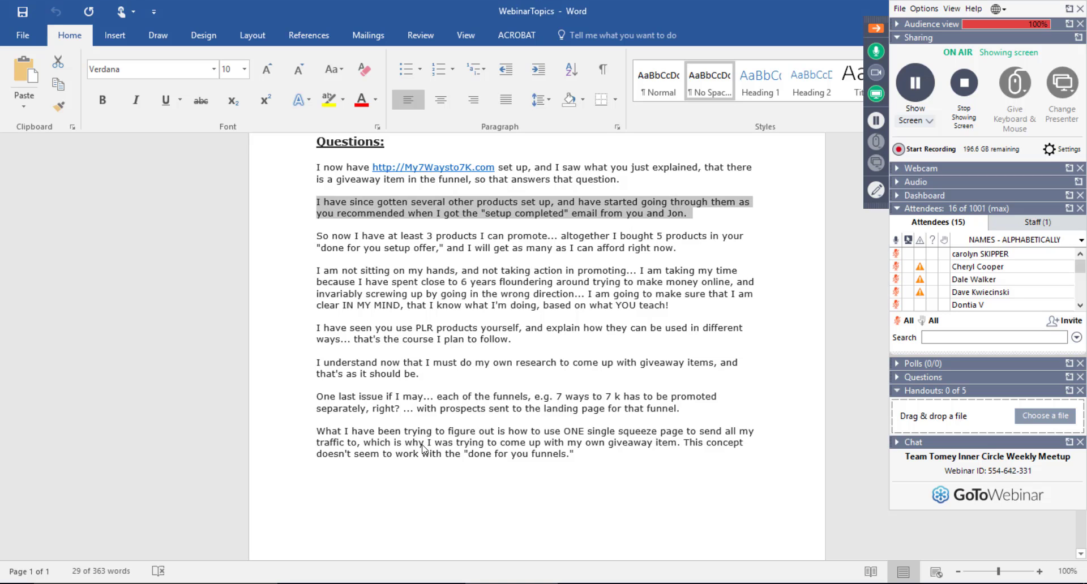
# Delete all the old question text below the Questions: heading in WebinarTopics.
pyautogui.click(336, 232)
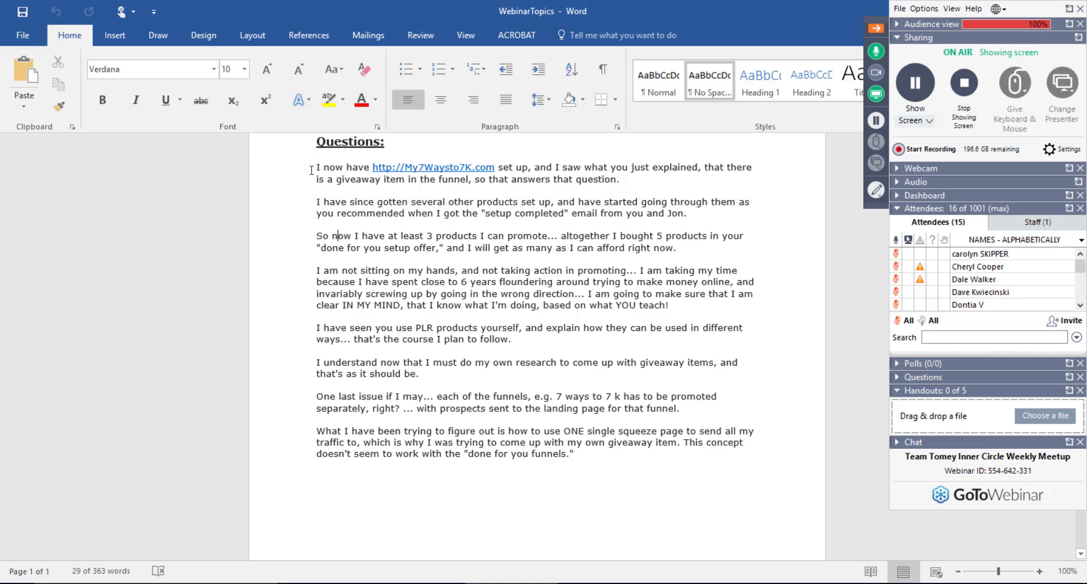
pyautogui.moveTo(316, 166); pyautogui.dragTo(579, 454)
pyautogui.press('Delete')
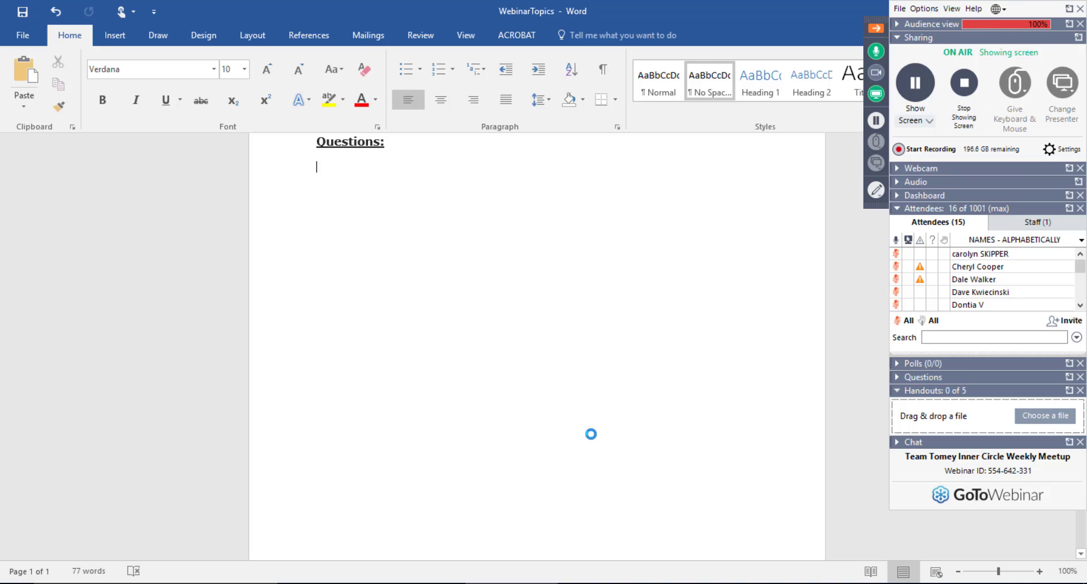
pyautogui.scroll(3, 591, 434)
pyautogui.scroll(3, 591, 434)
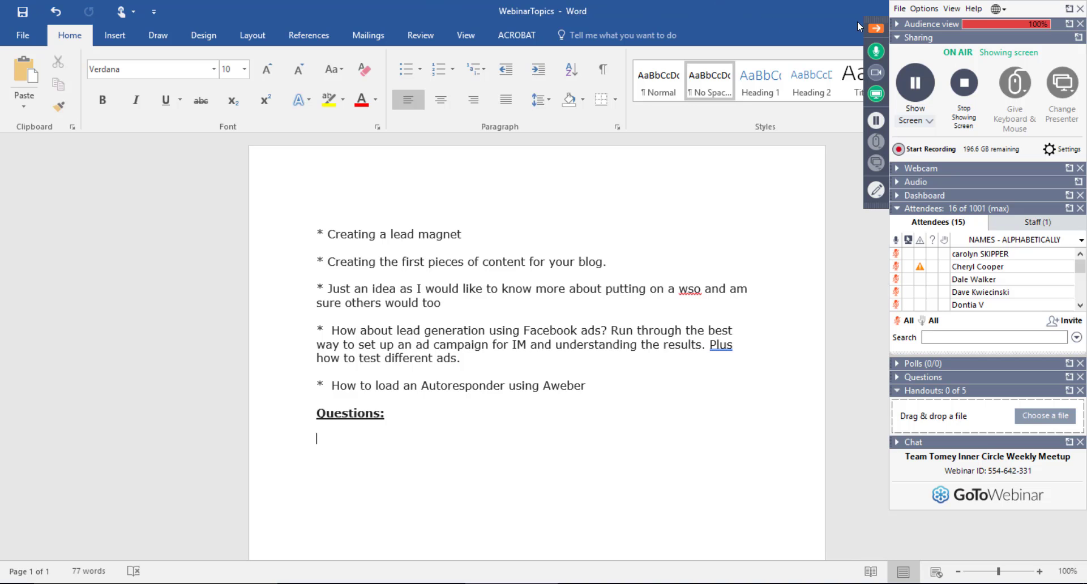
# Save and close the WebinarTopics document, then close the open folder window.
pyautogui.click(875, 29)
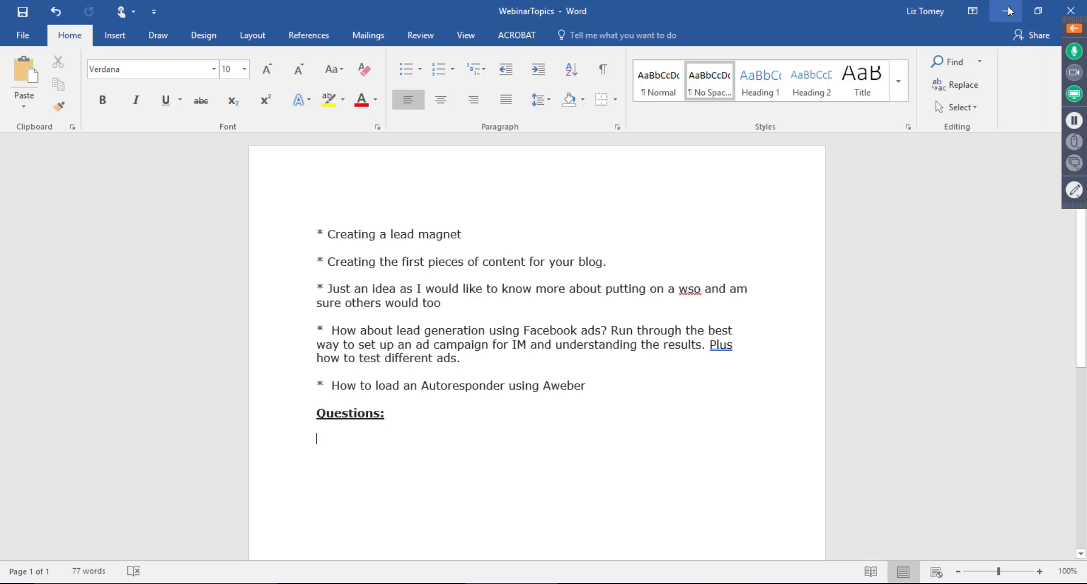
pyautogui.click(1073, 11)
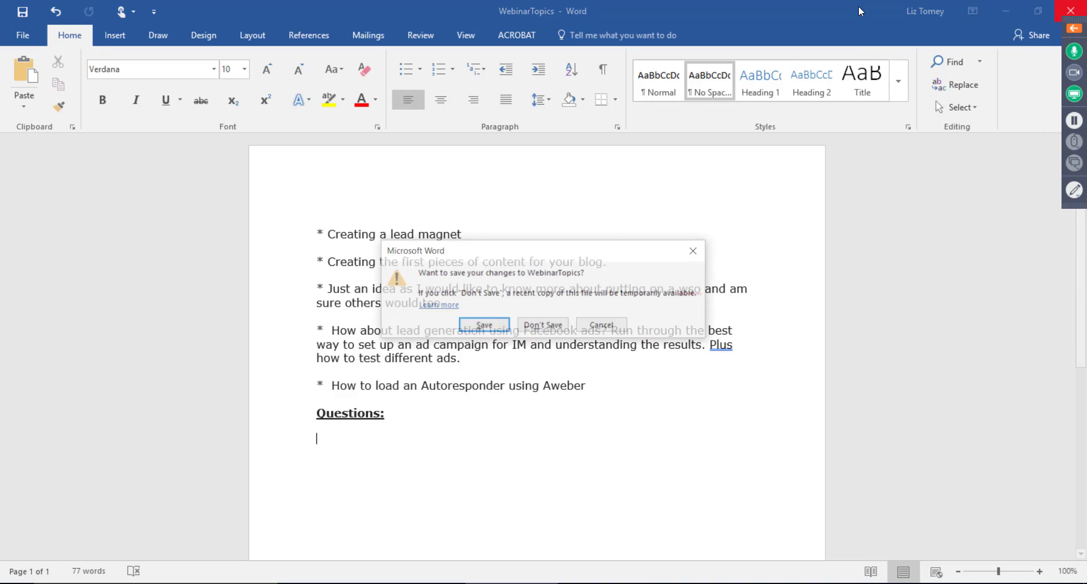
pyautogui.click(496, 330)
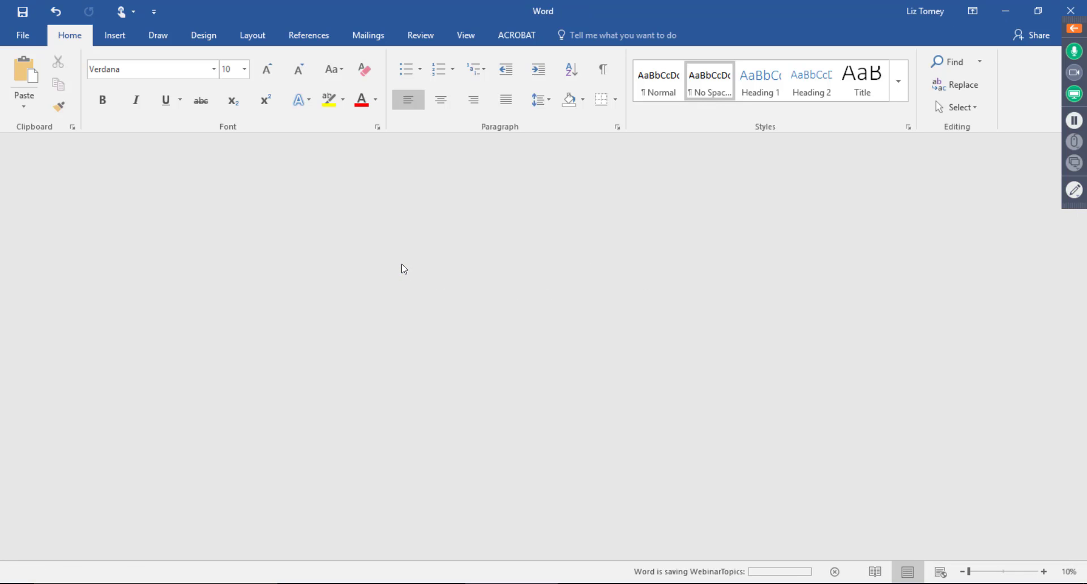
pyautogui.moveTo(603, 583)
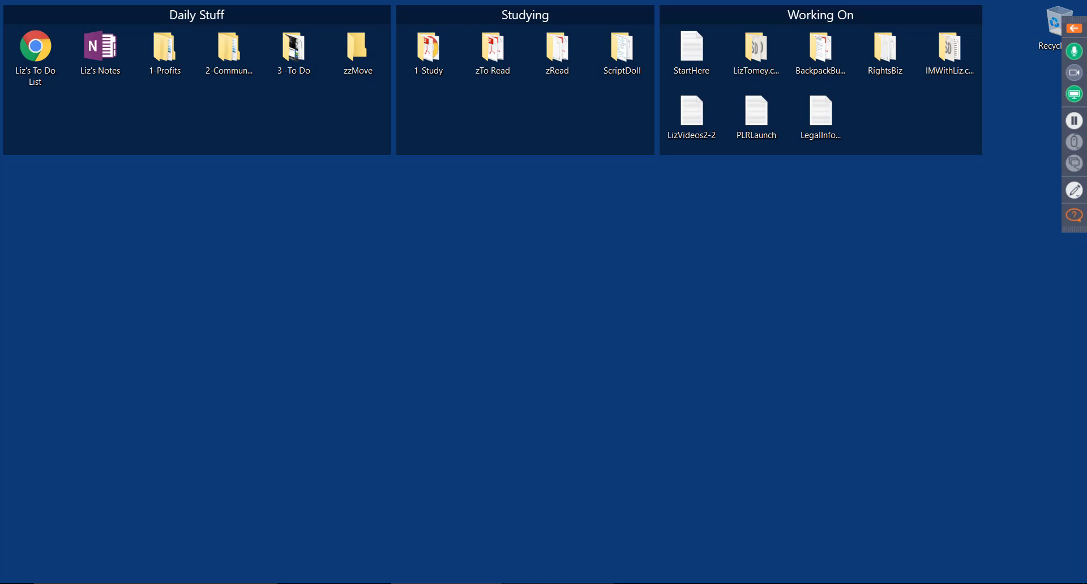
pyautogui.rightClick(583, 582)
pyautogui.click(582, 508)
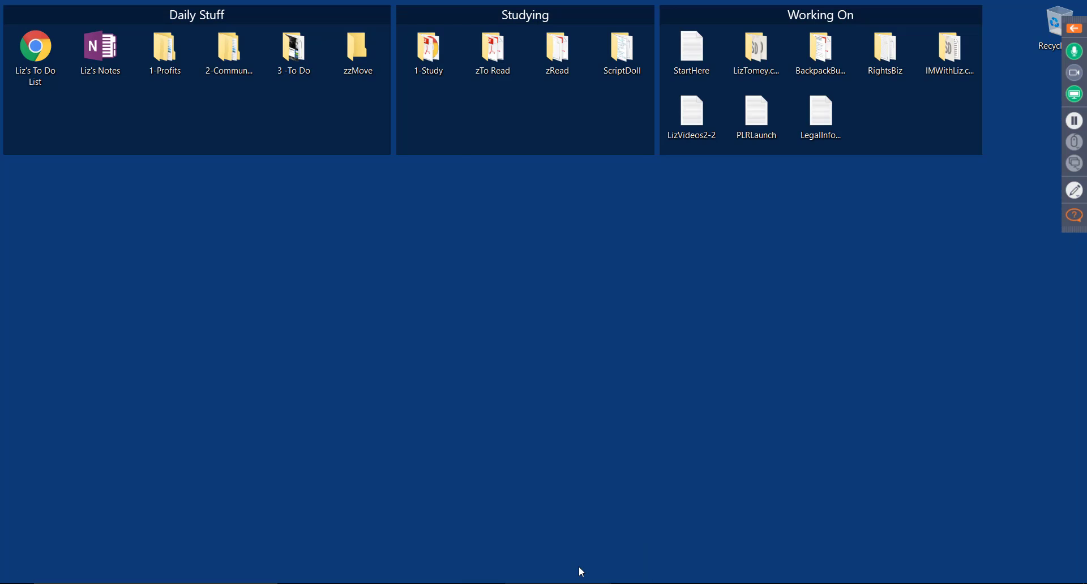
# Expand the GoToWebinar Control Panel and pop the Questions list into its own window.
pyautogui.click(1073, 31)
pyautogui.click(875, 215)
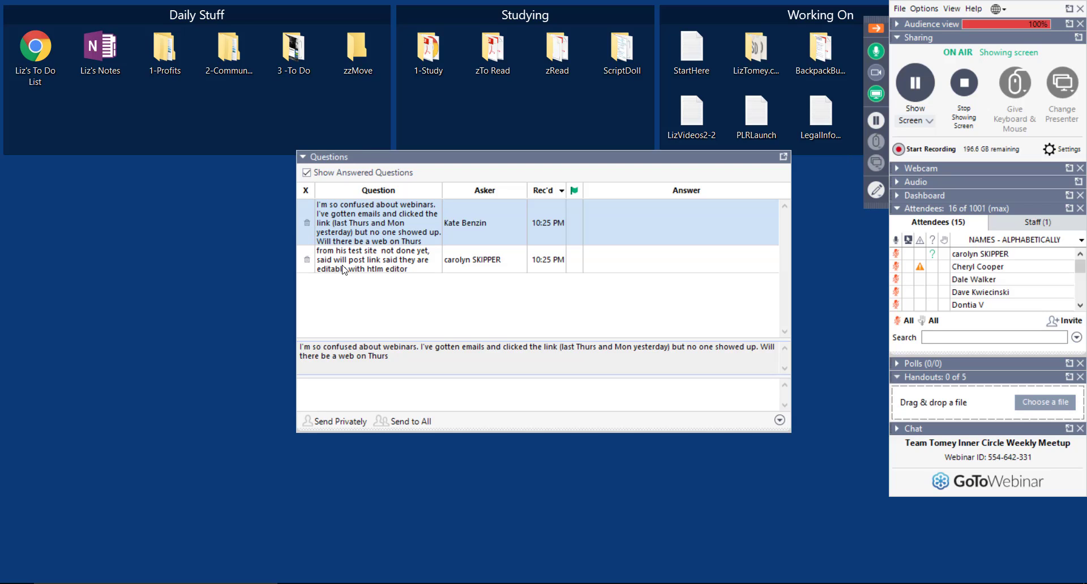
# Delete the second question and the missed-webinars question, then read the thanks and link messages.
pyautogui.click(307, 260)
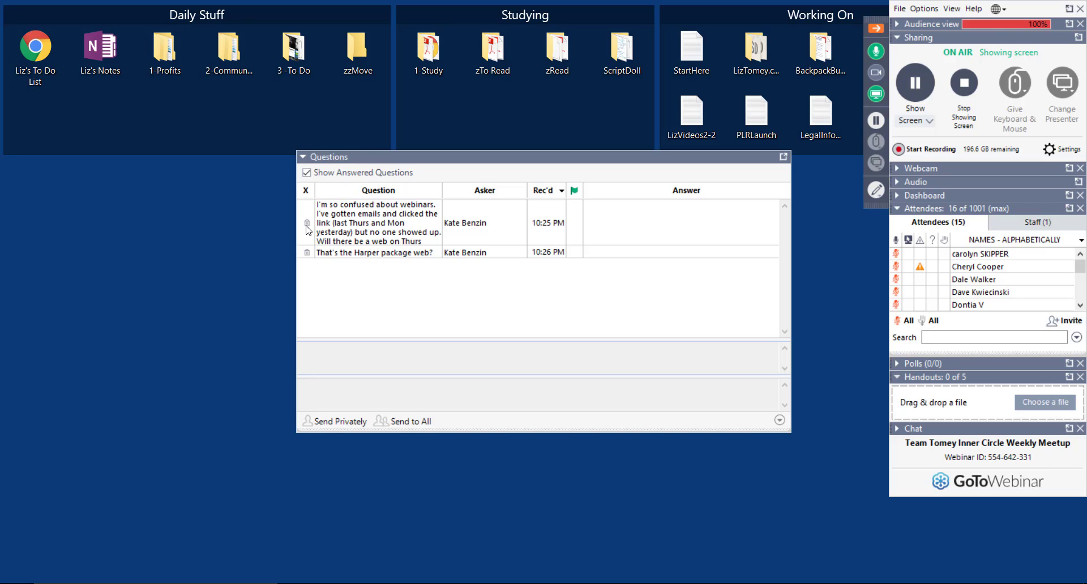
pyautogui.click(307, 224)
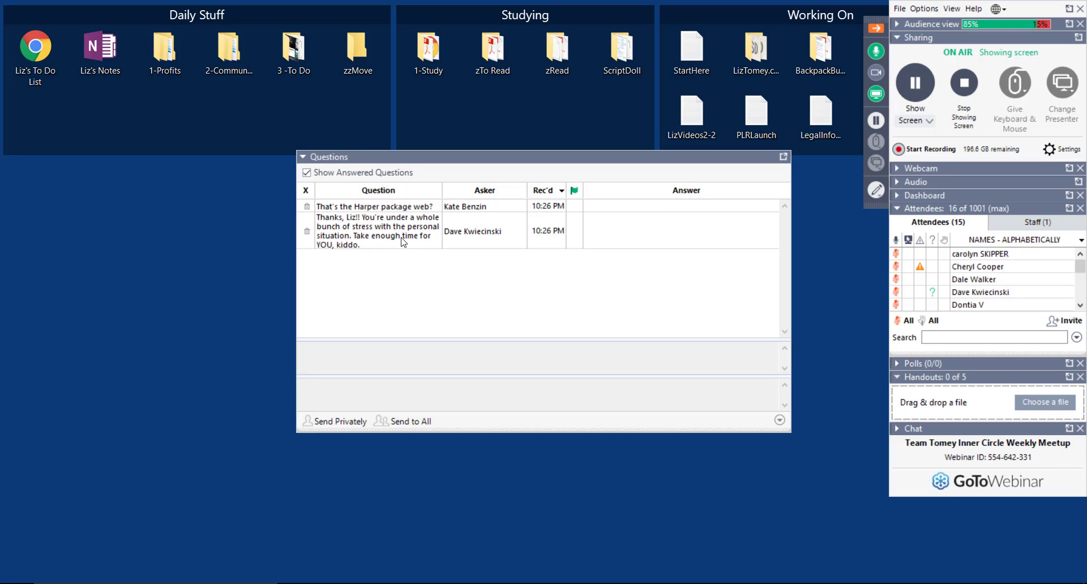
pyautogui.click(371, 245)
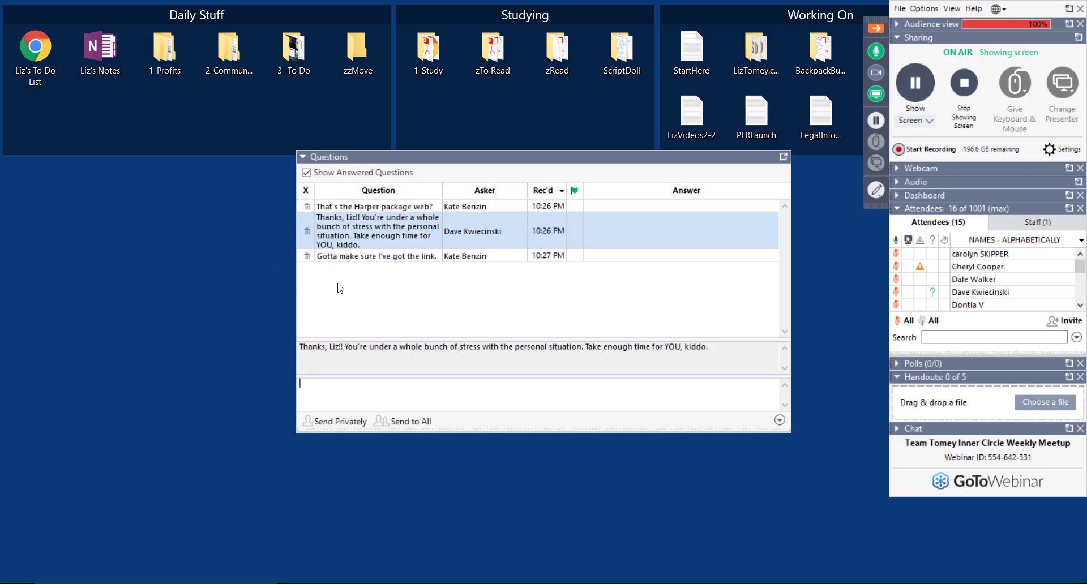
pyautogui.click(370, 258)
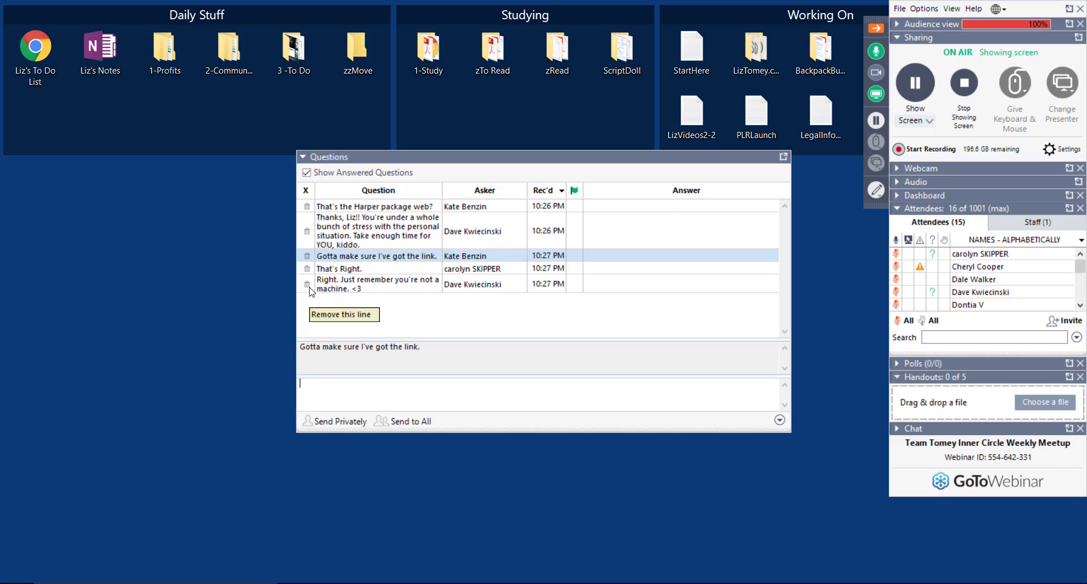
# Delete the Harper package, thanks, link, That's Right. and final messages, then dock Questions back.
pyautogui.click(307, 206)
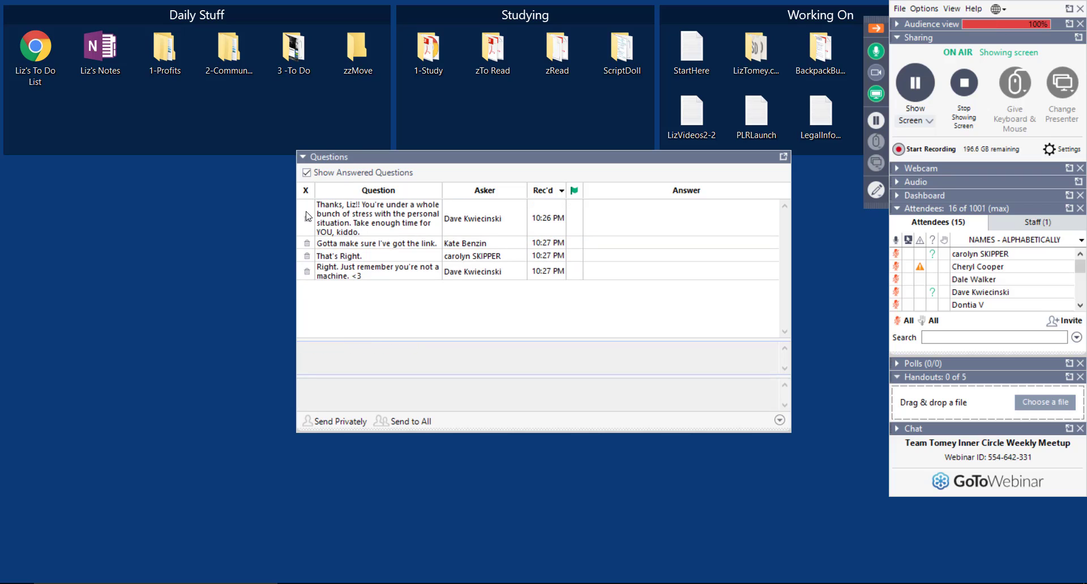
pyautogui.click(306, 217)
pyautogui.click(307, 206)
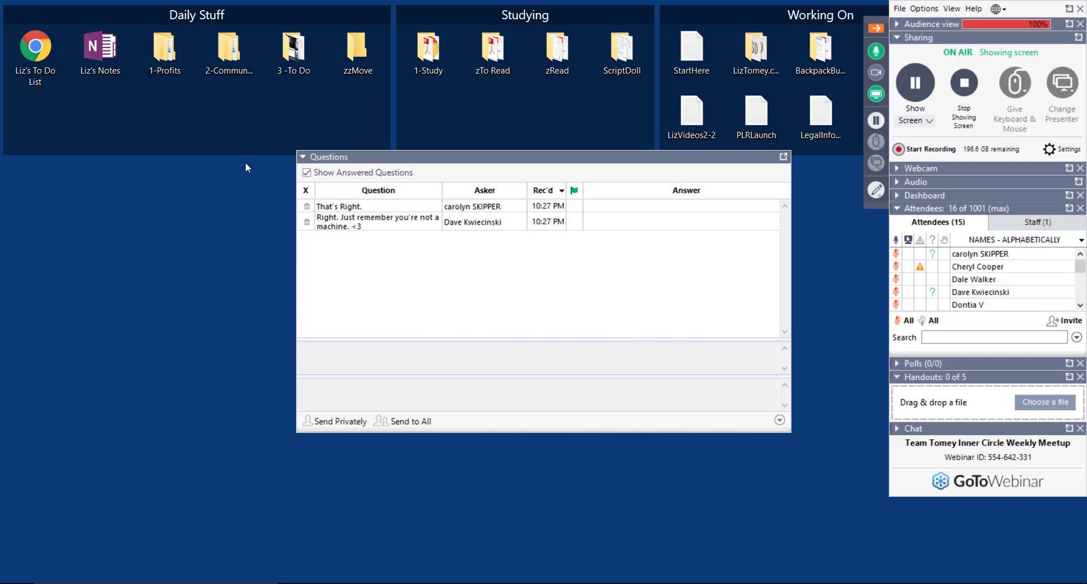
pyautogui.click(307, 206)
pyautogui.click(307, 206)
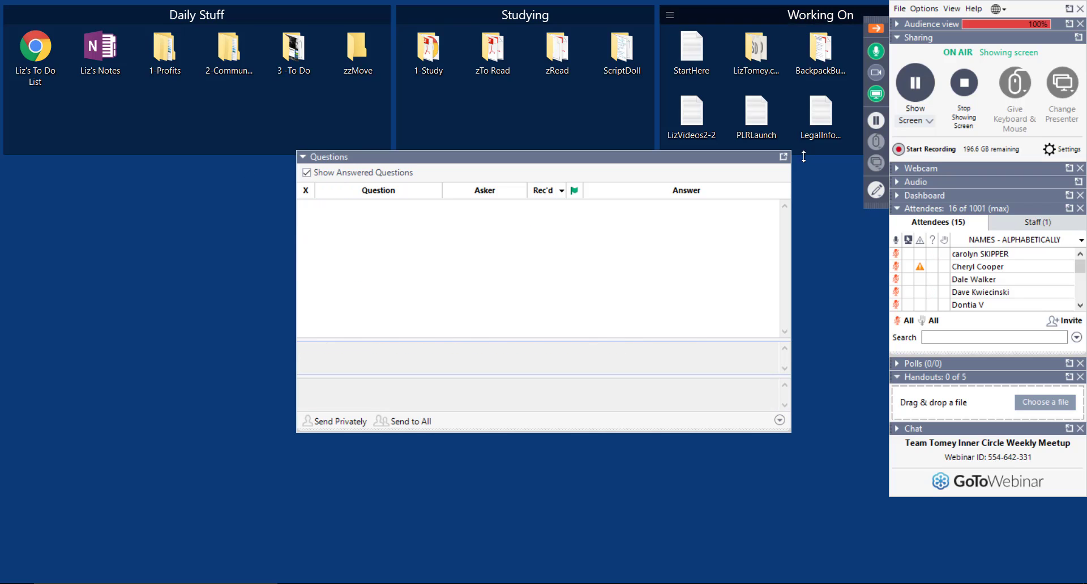
pyautogui.click(783, 156)
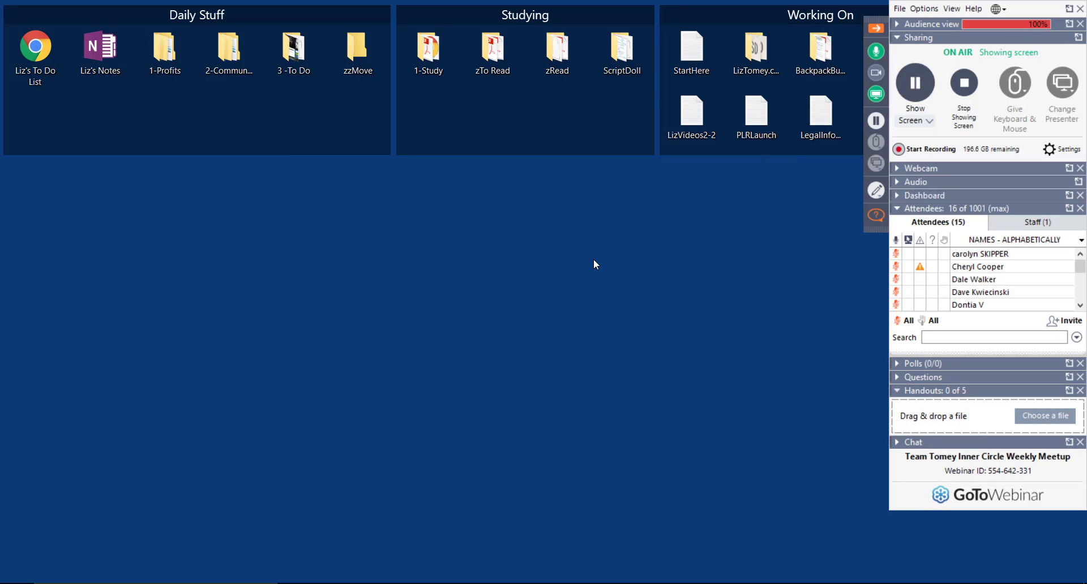
pyautogui.click(881, 216)
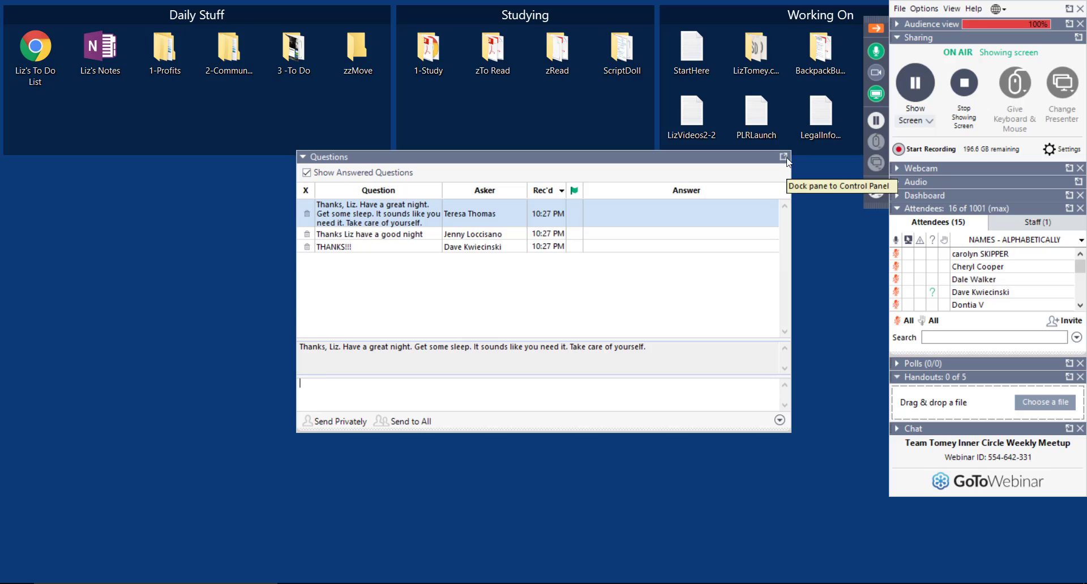
pyautogui.click(875, 190)
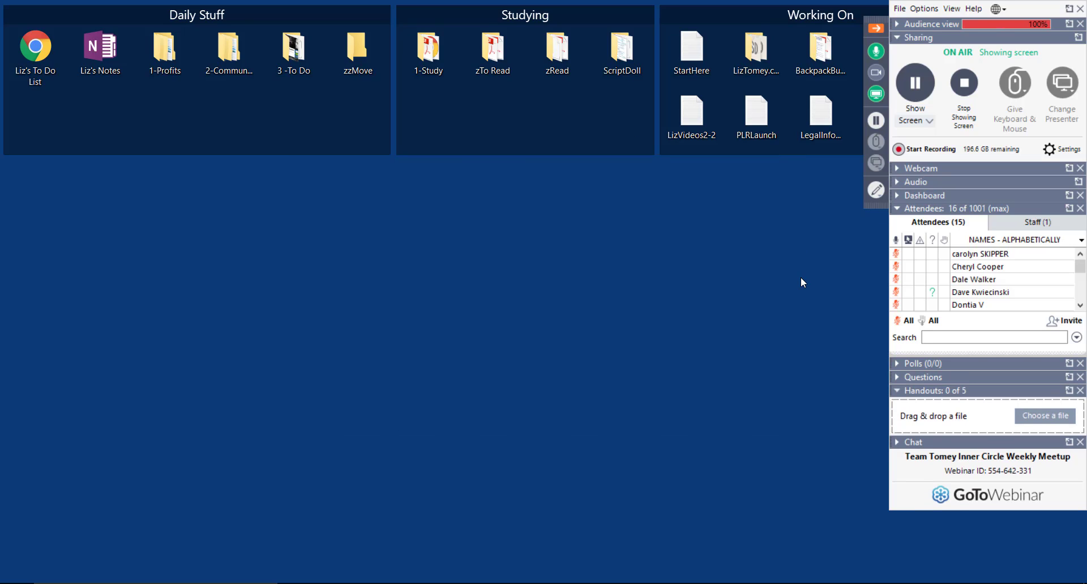